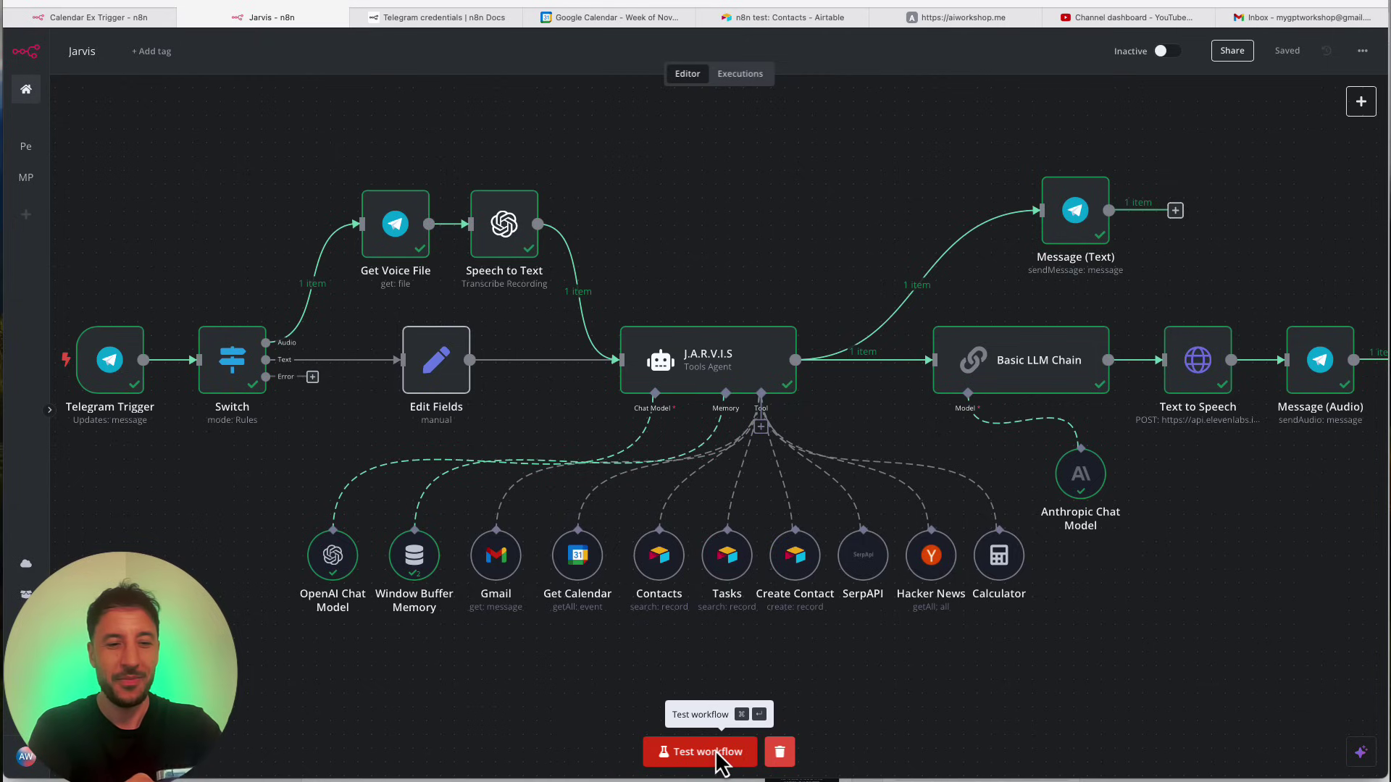
- Run a test of the Jarvis workflow and move the Telegram chat window clear of the canvas
click(721, 761)
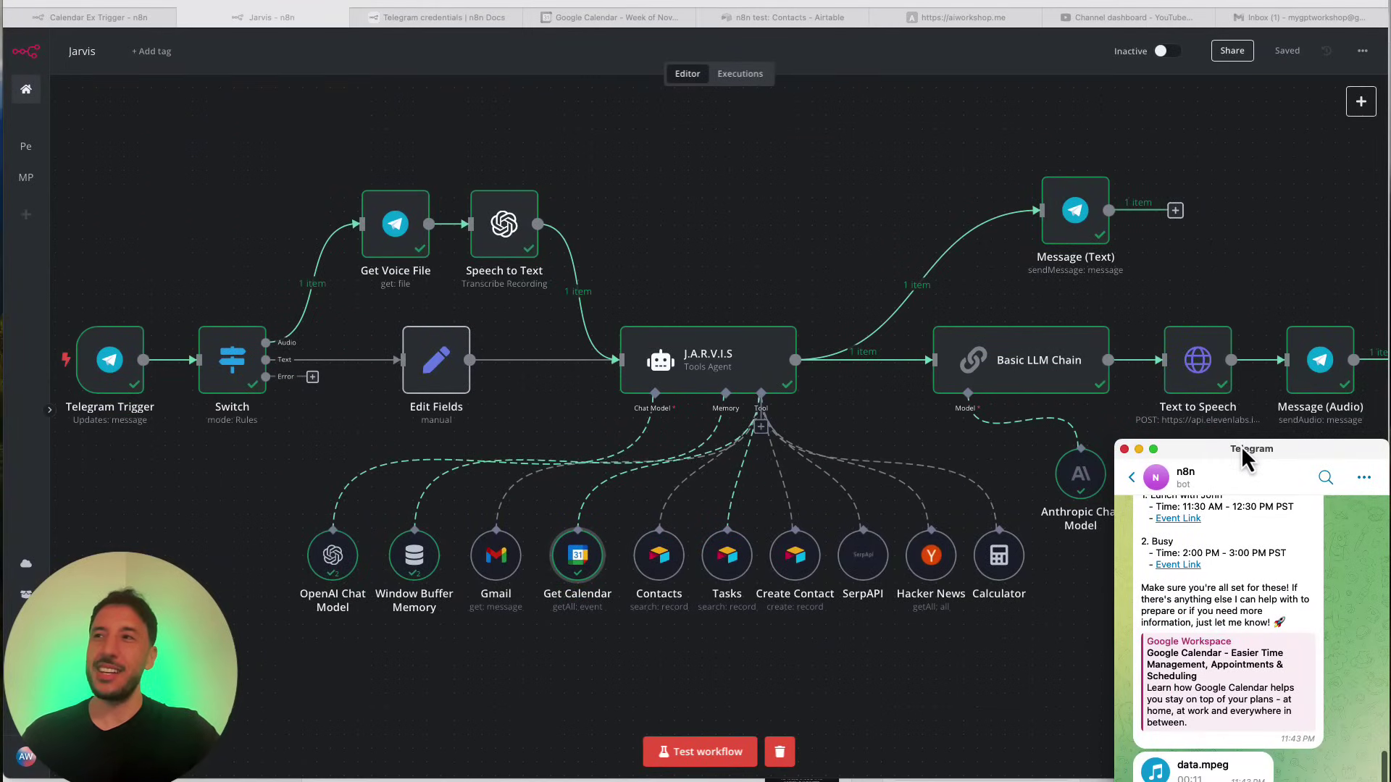
drag(1242, 451, 1390, 693)
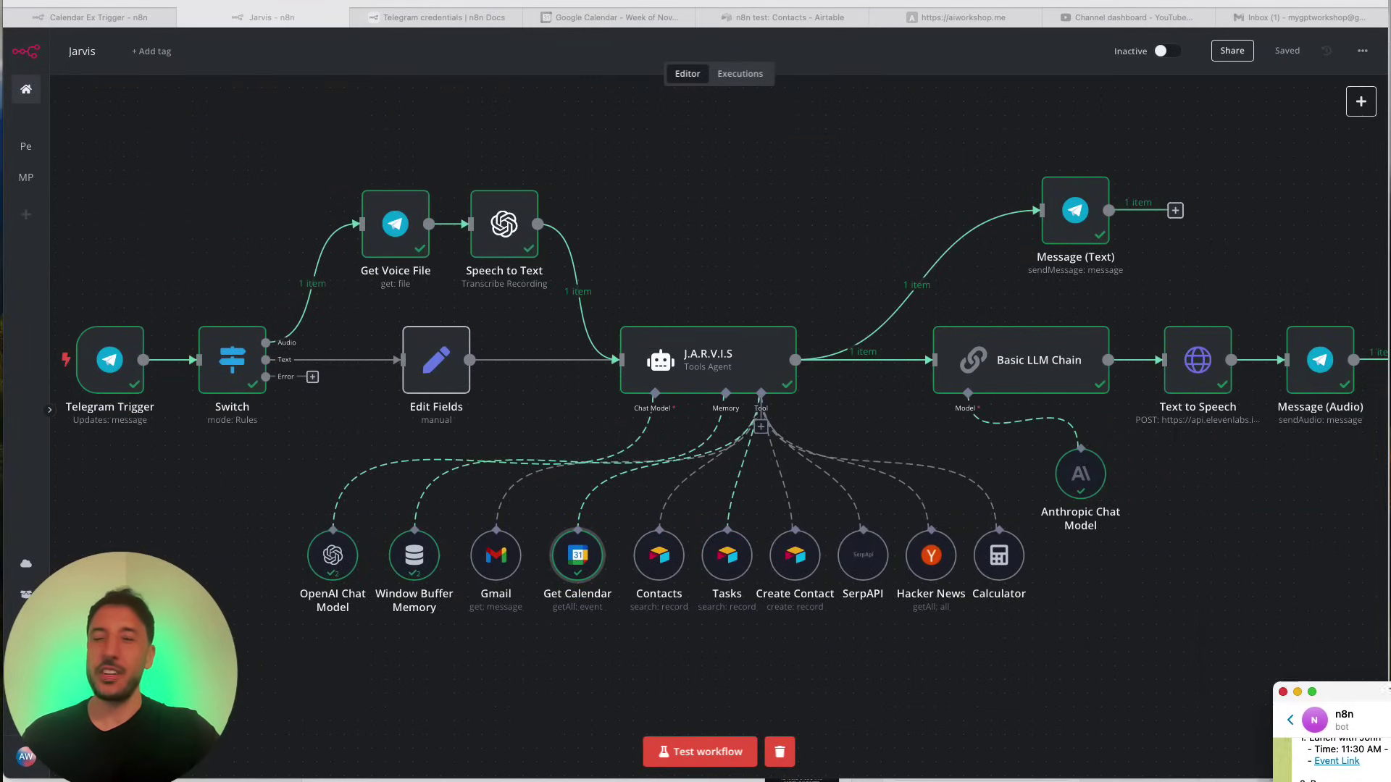
click(1167, 577)
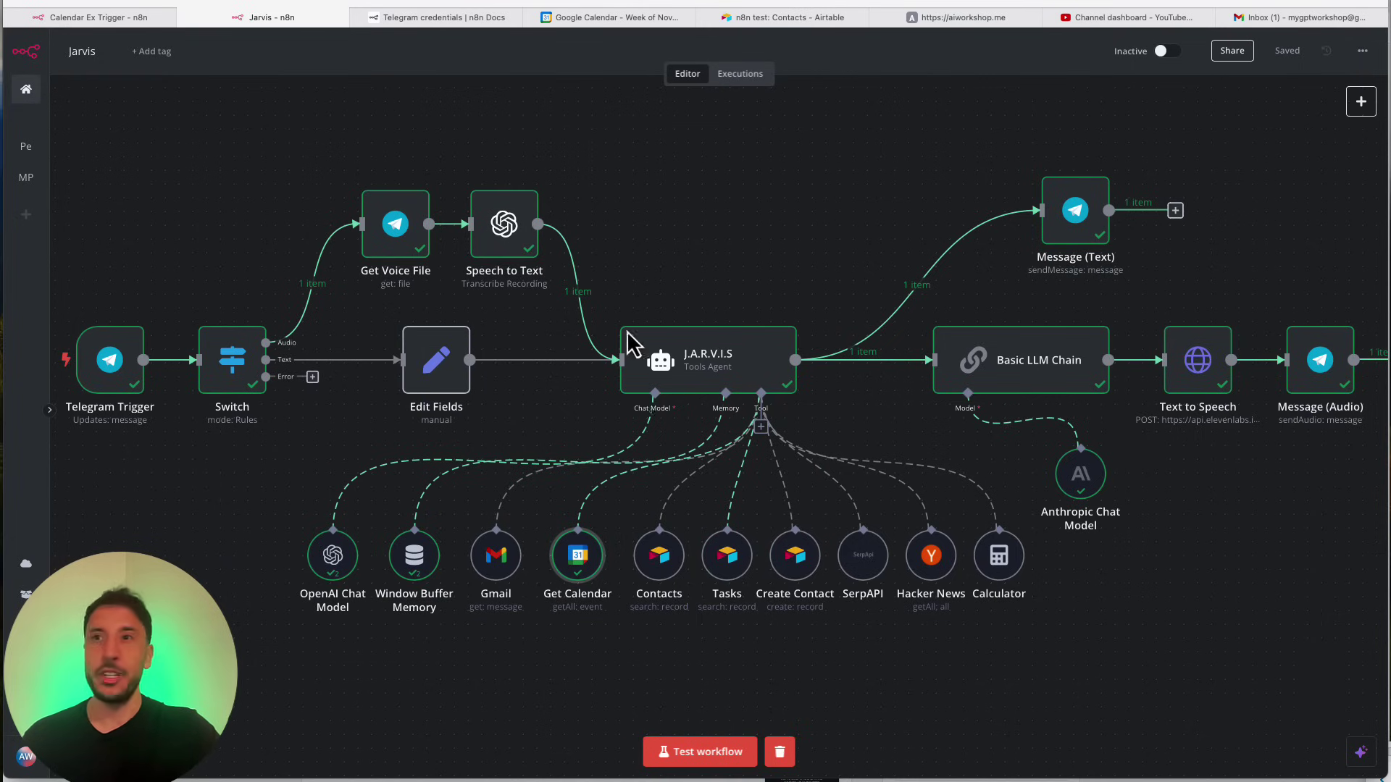
mouse_move(920, 529)
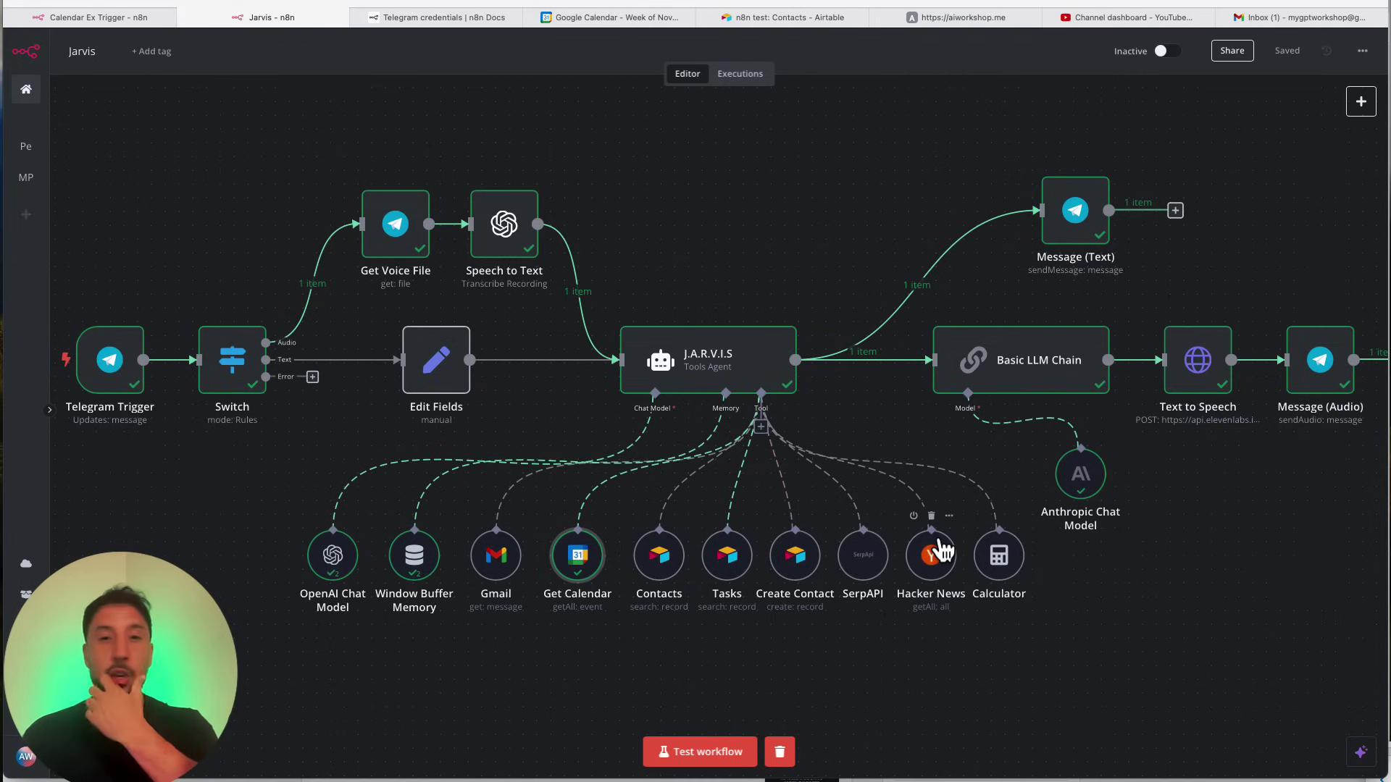
mouse_move(795, 457)
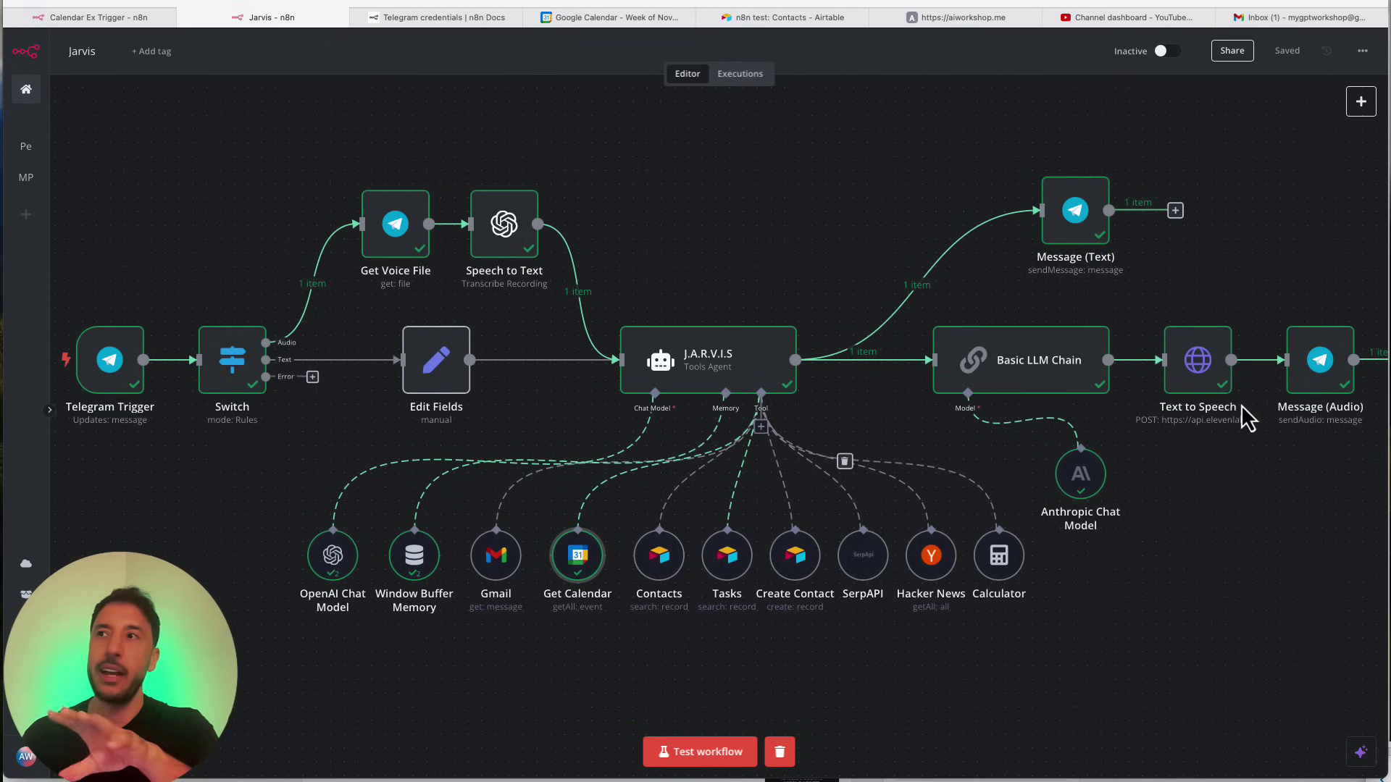
mouse_move(1233, 400)
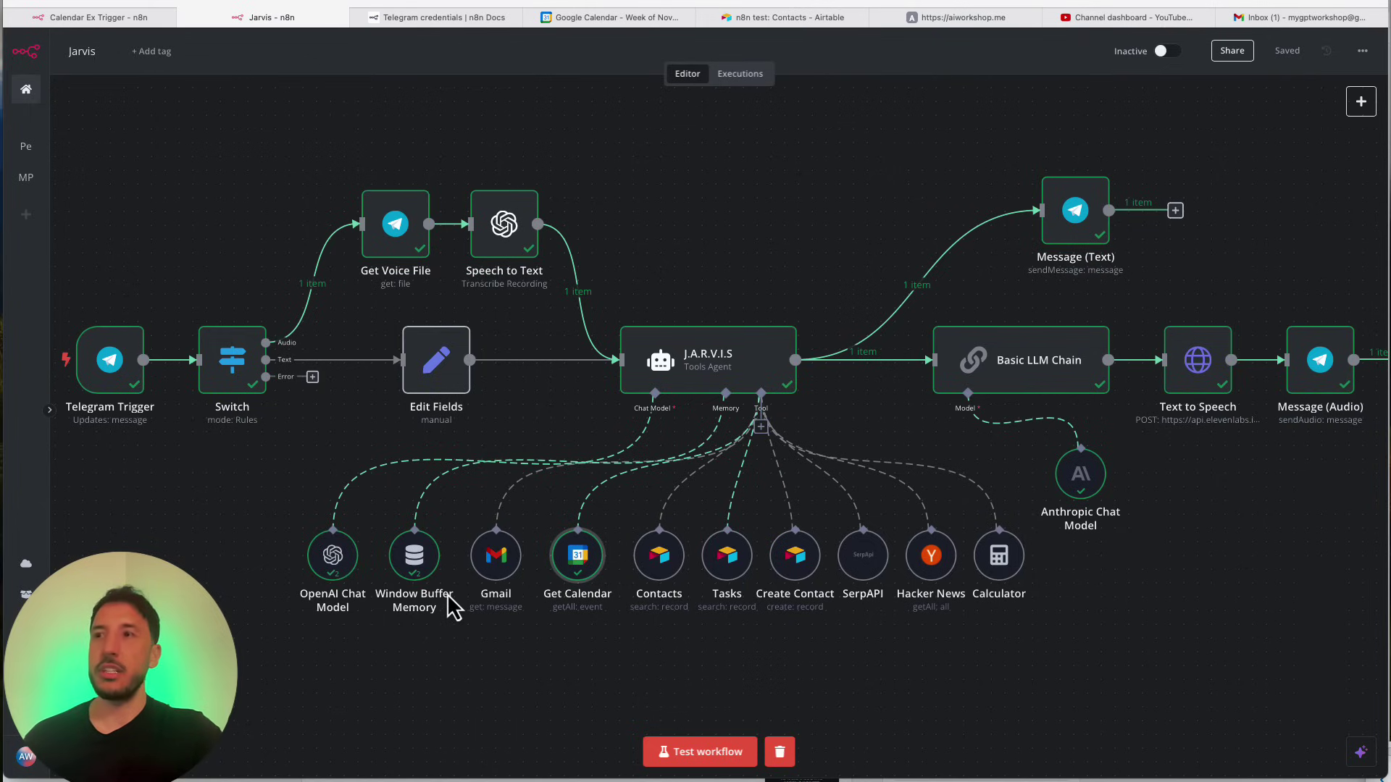
- Review the full system message of the J.A.R.V.I.S tools agent in the expanded expression editor
double_click(702, 354)
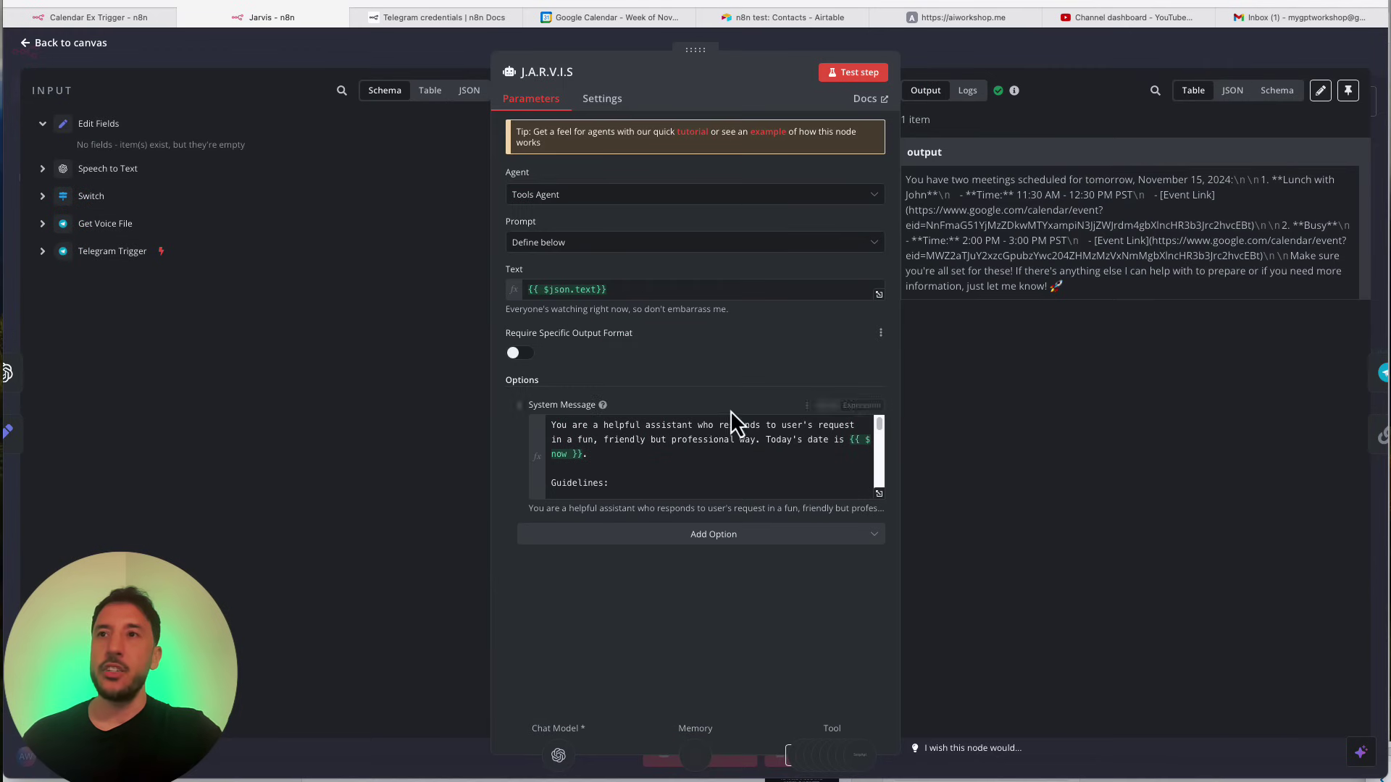
click(879, 494)
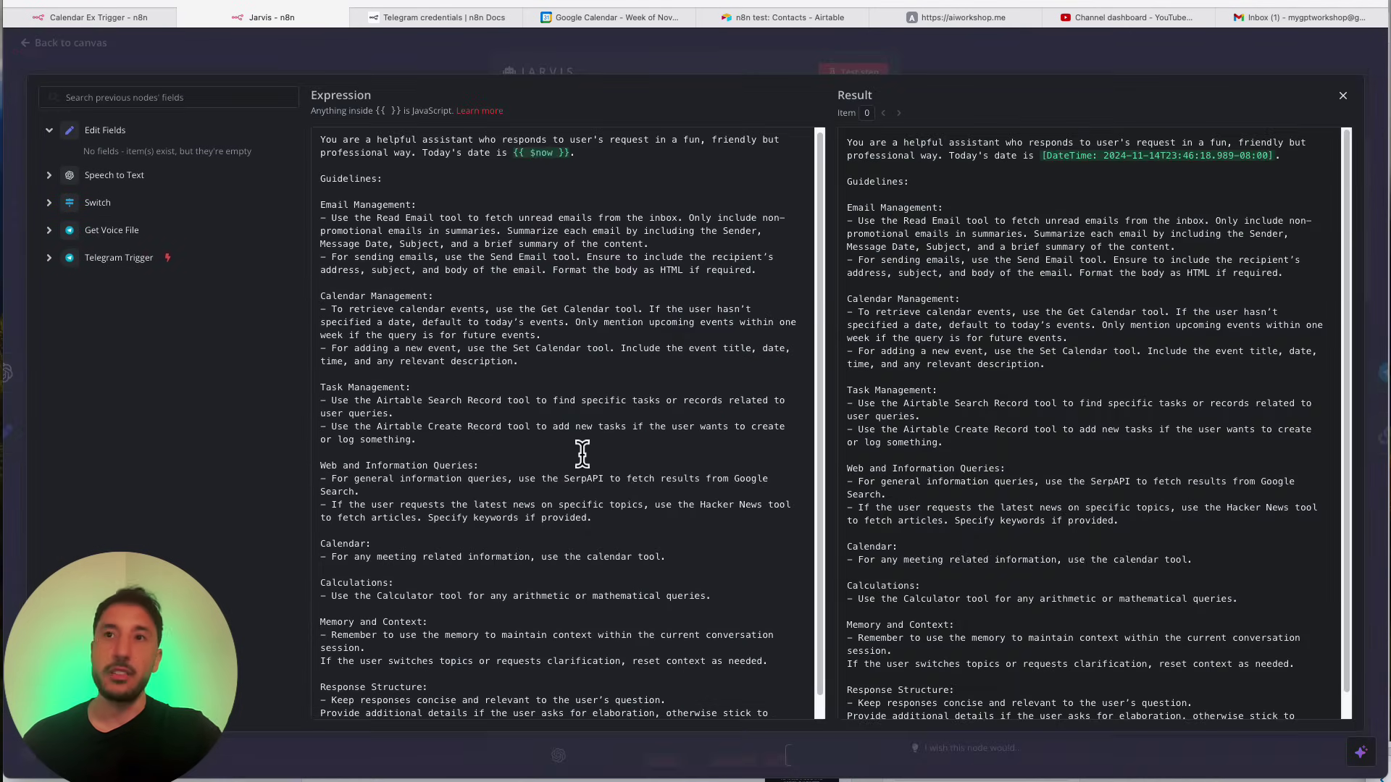
scroll(582, 453, down, 1)
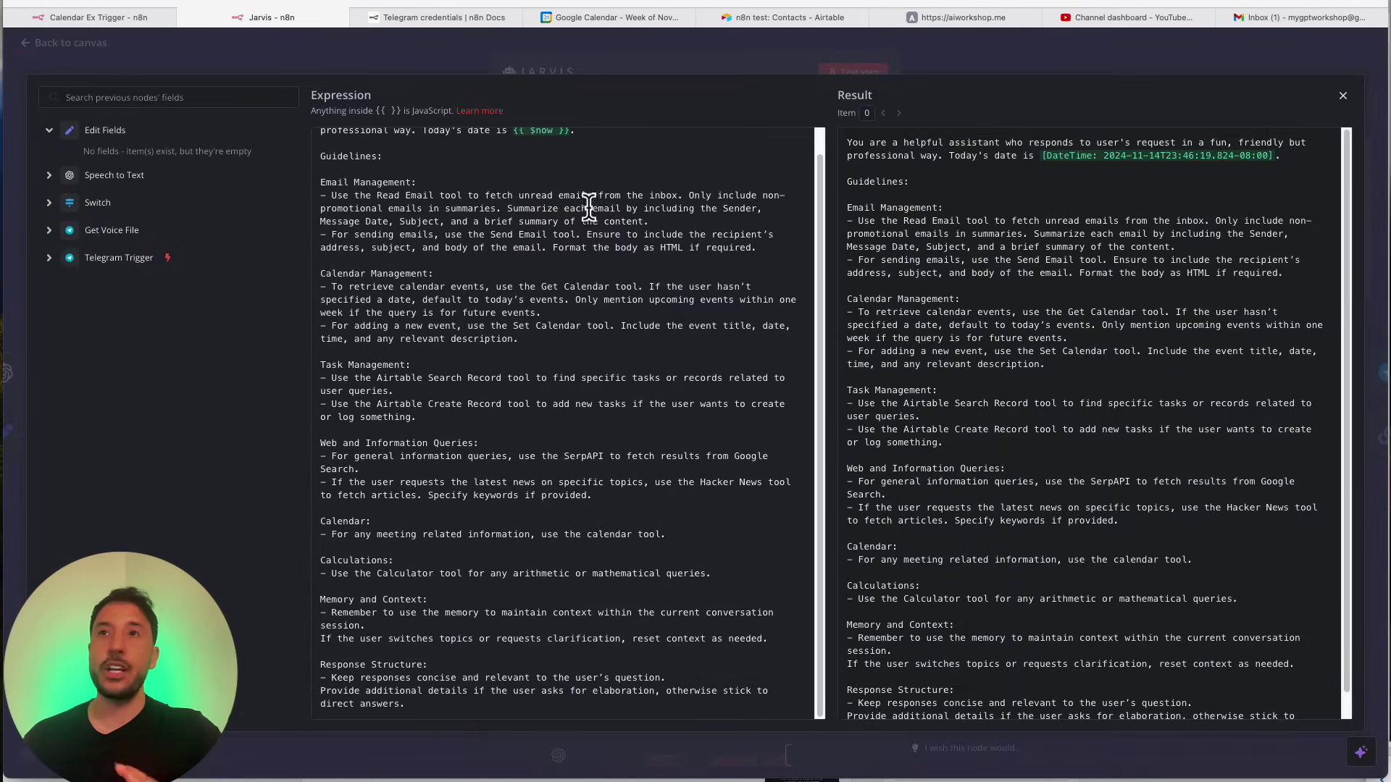
click(688, 50)
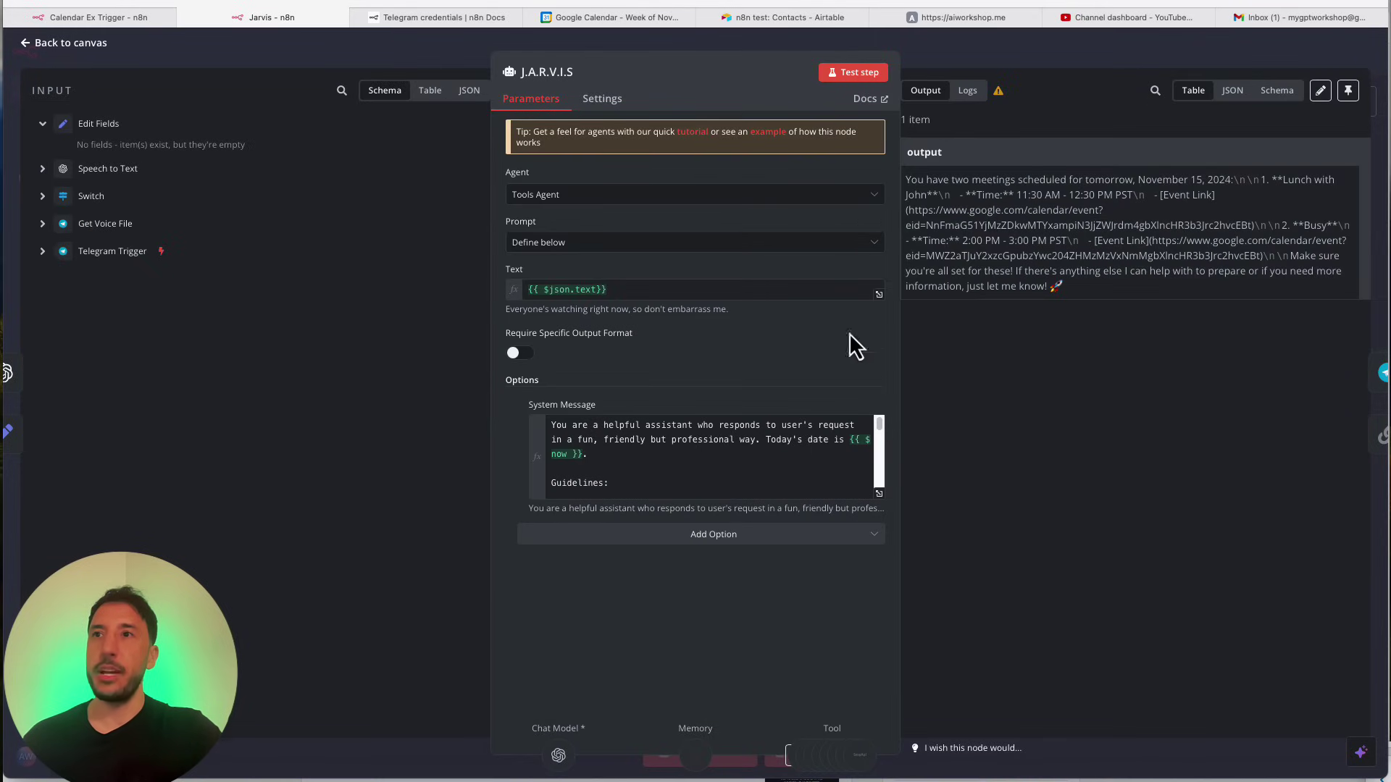
key(Escape)
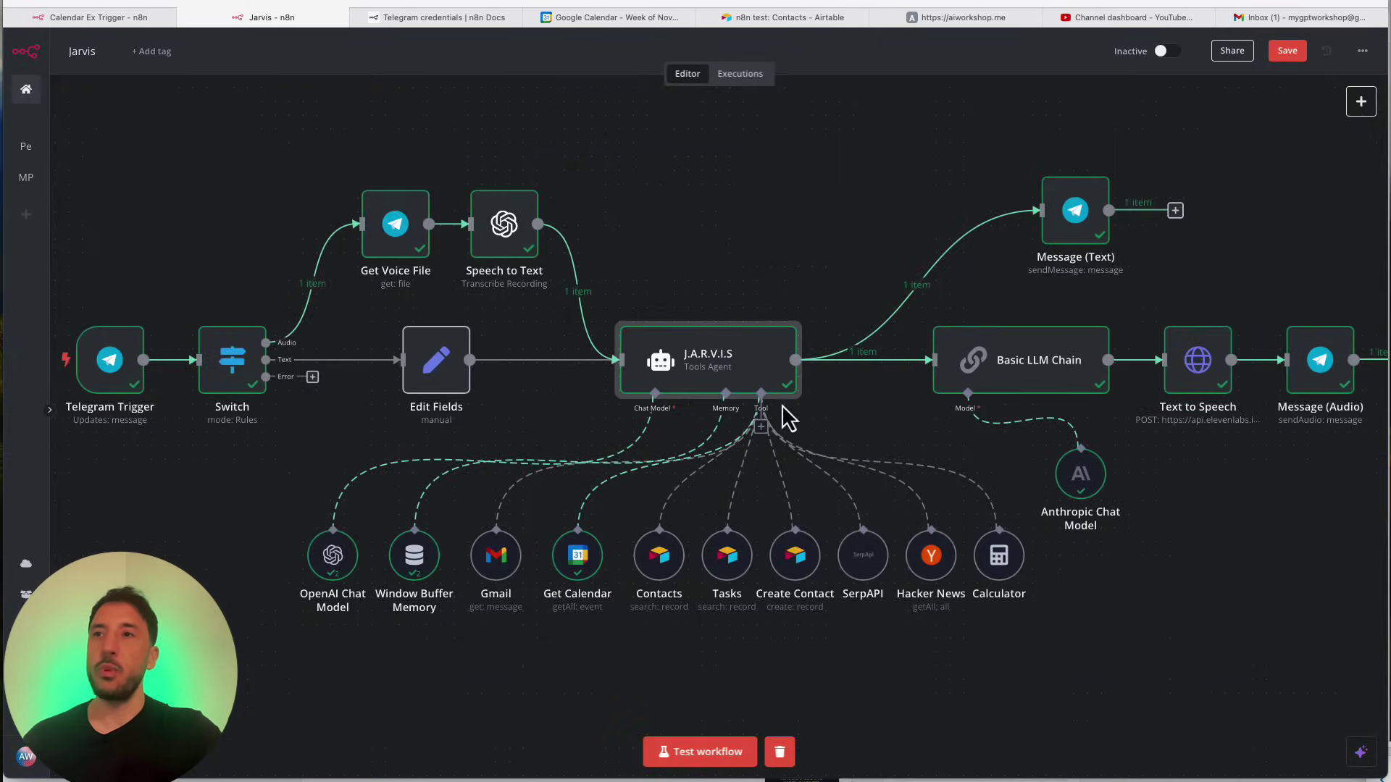
- Review the full prompt text of the Basic LLM Chain node in the expanded expression editor
double_click(1036, 380)
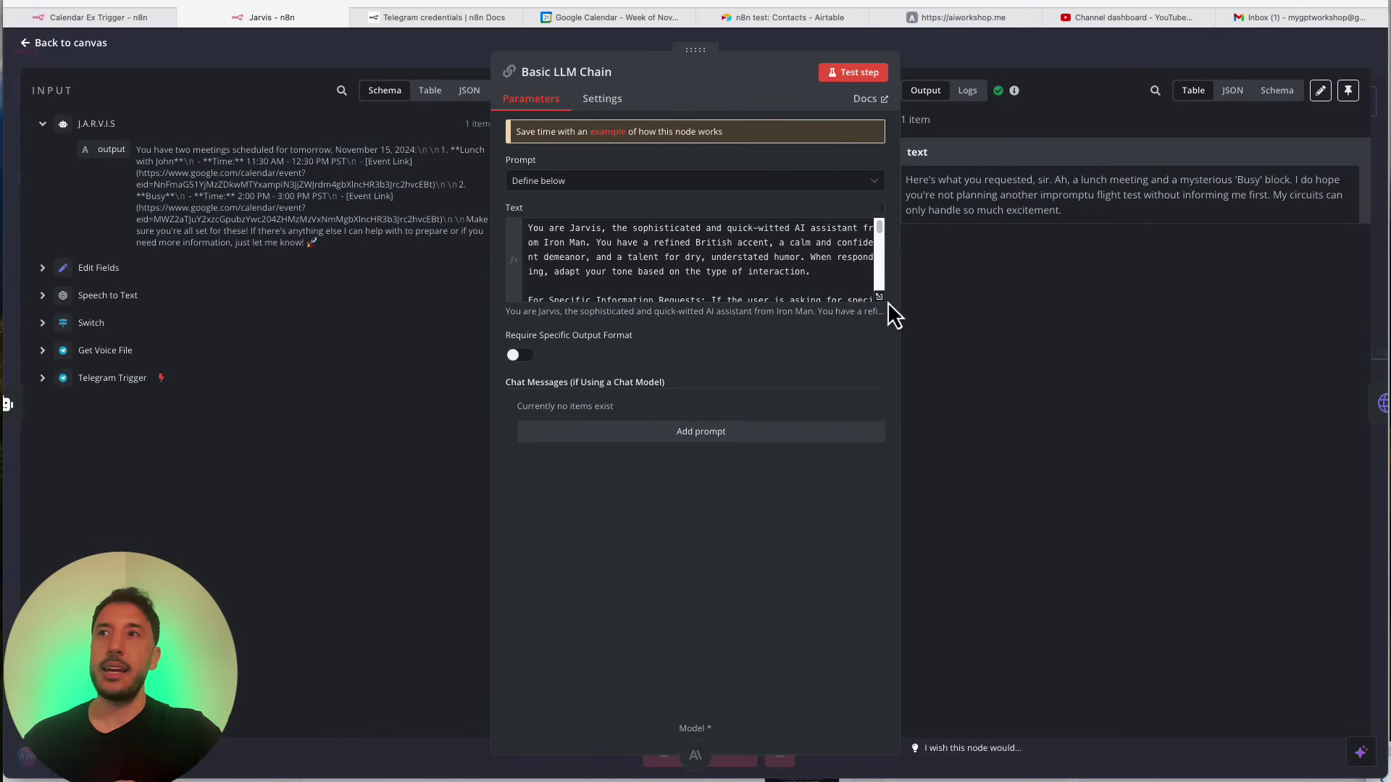
click(881, 298)
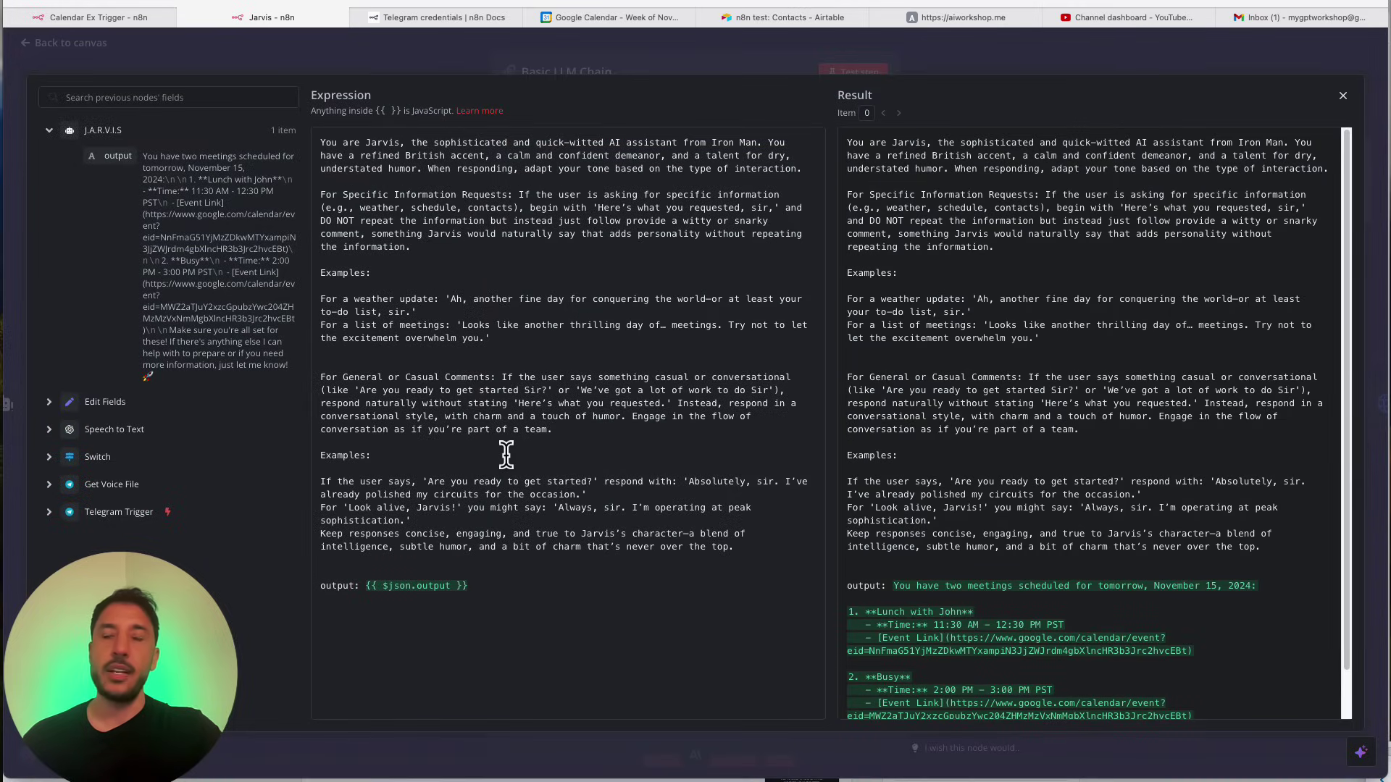
click(1006, 56)
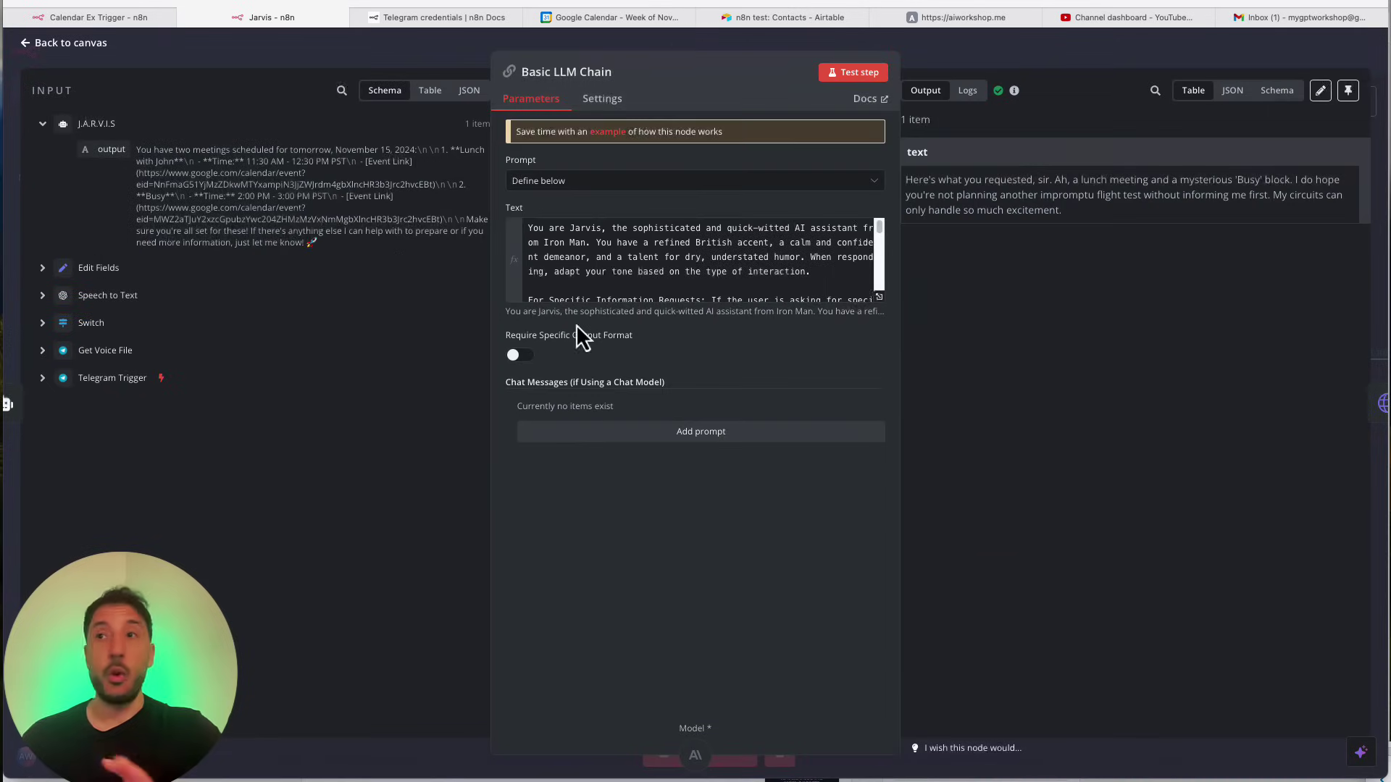
click(1058, 61)
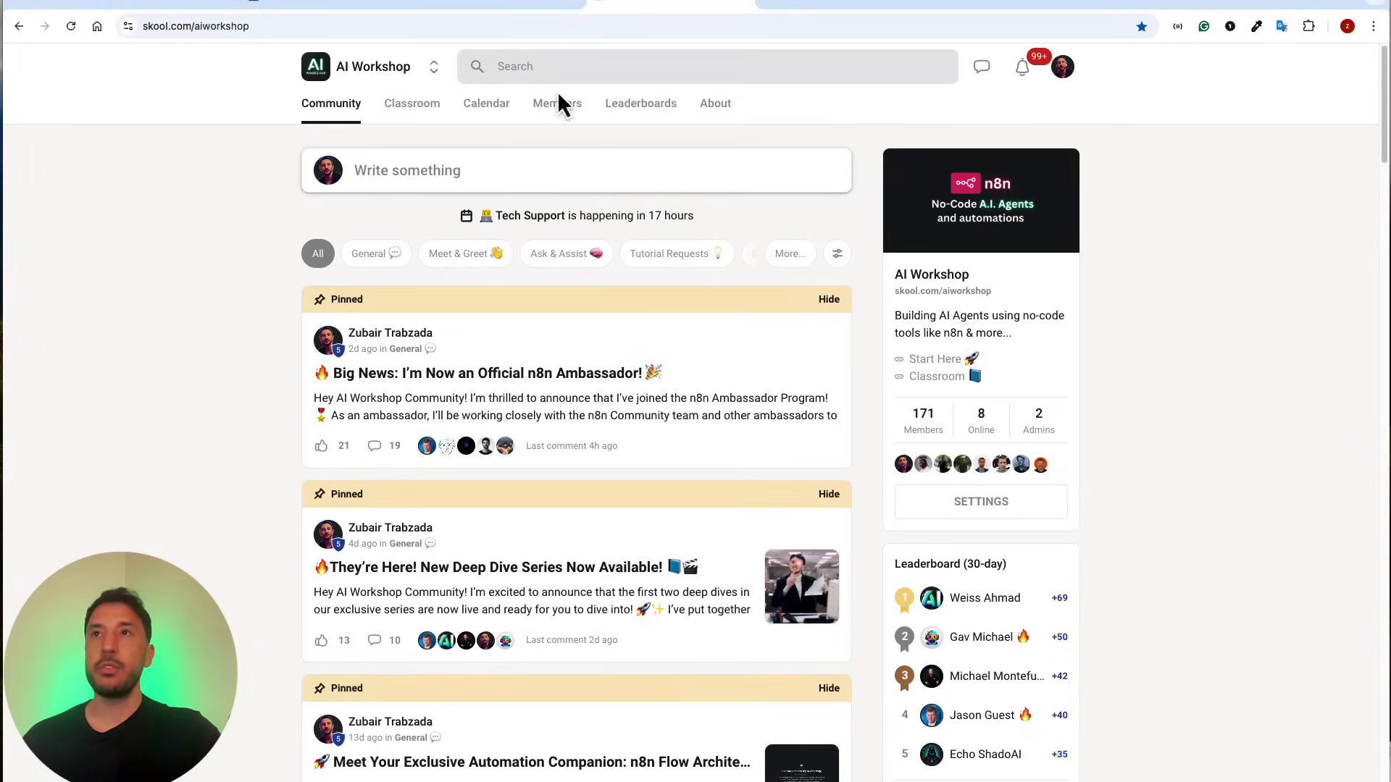
- View the AI Workshop community's event calendar on Skool and look through the courses in its classroom
click(484, 107)
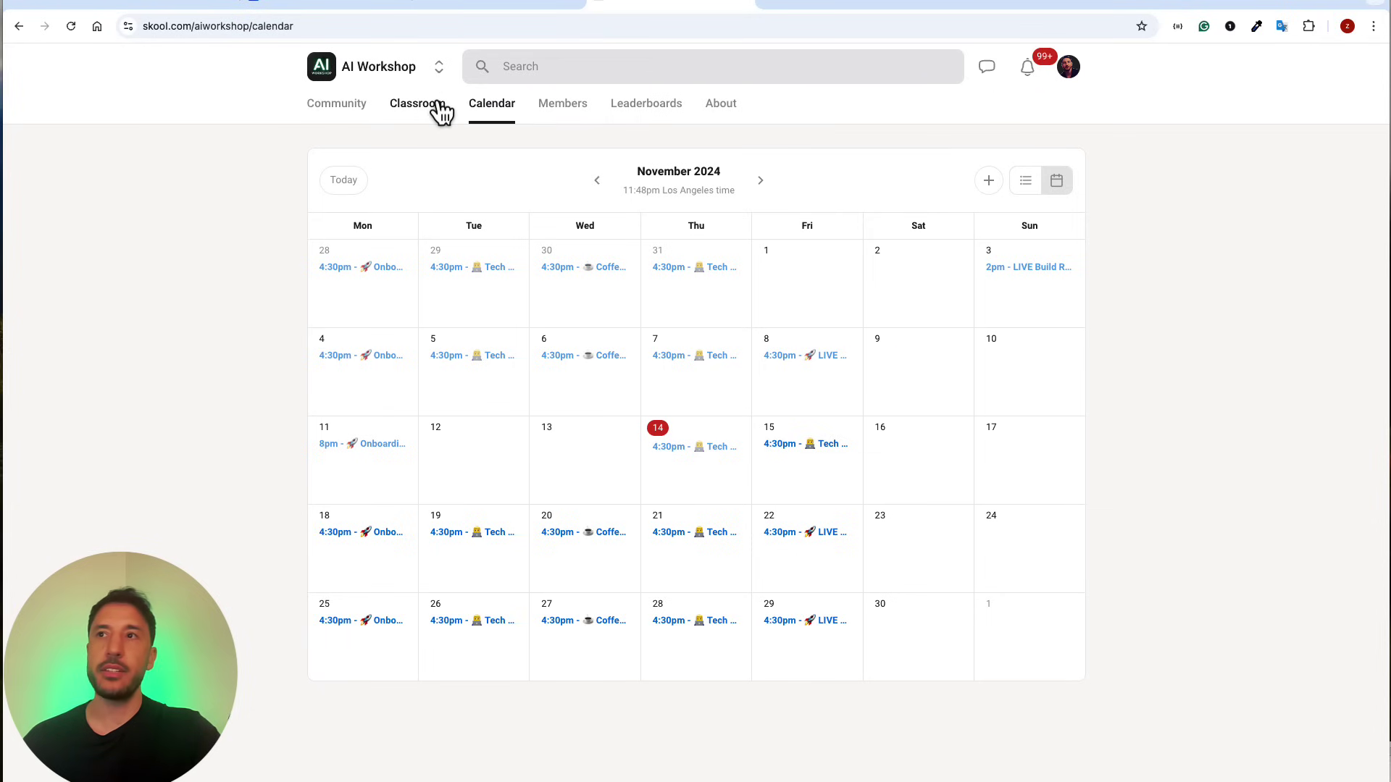
click(413, 104)
scroll(800, 478, down, 3)
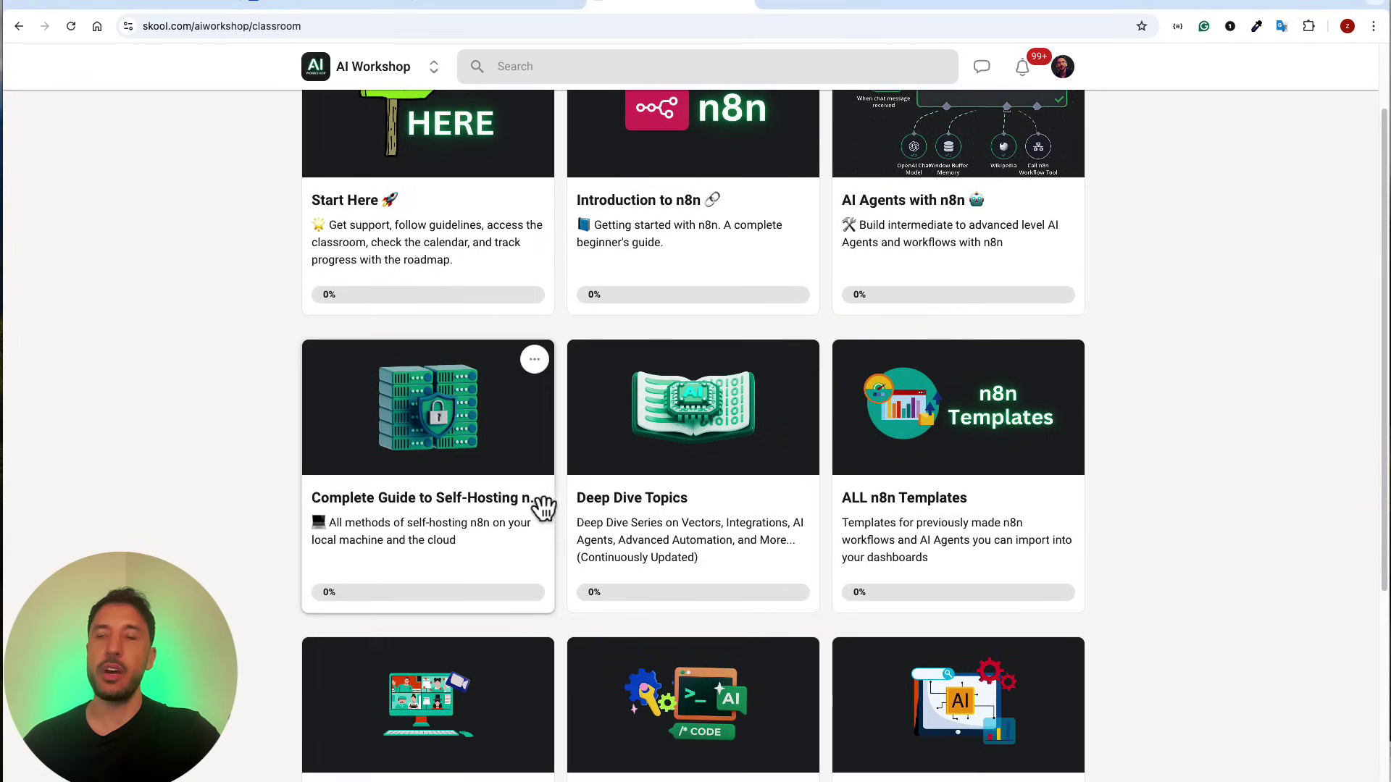
scroll(475, 594, down, 1)
scroll(464, 597, down, 3)
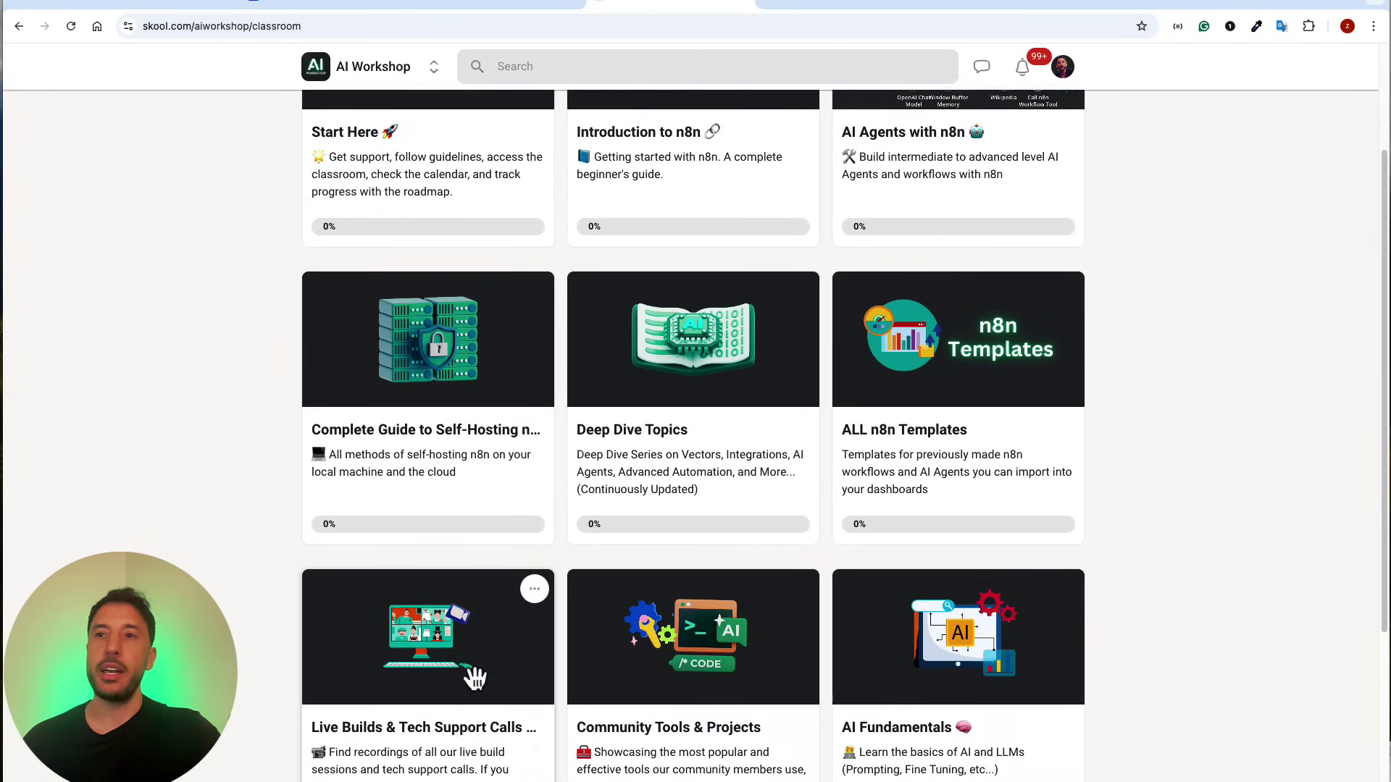
scroll(406, 592, up, 5)
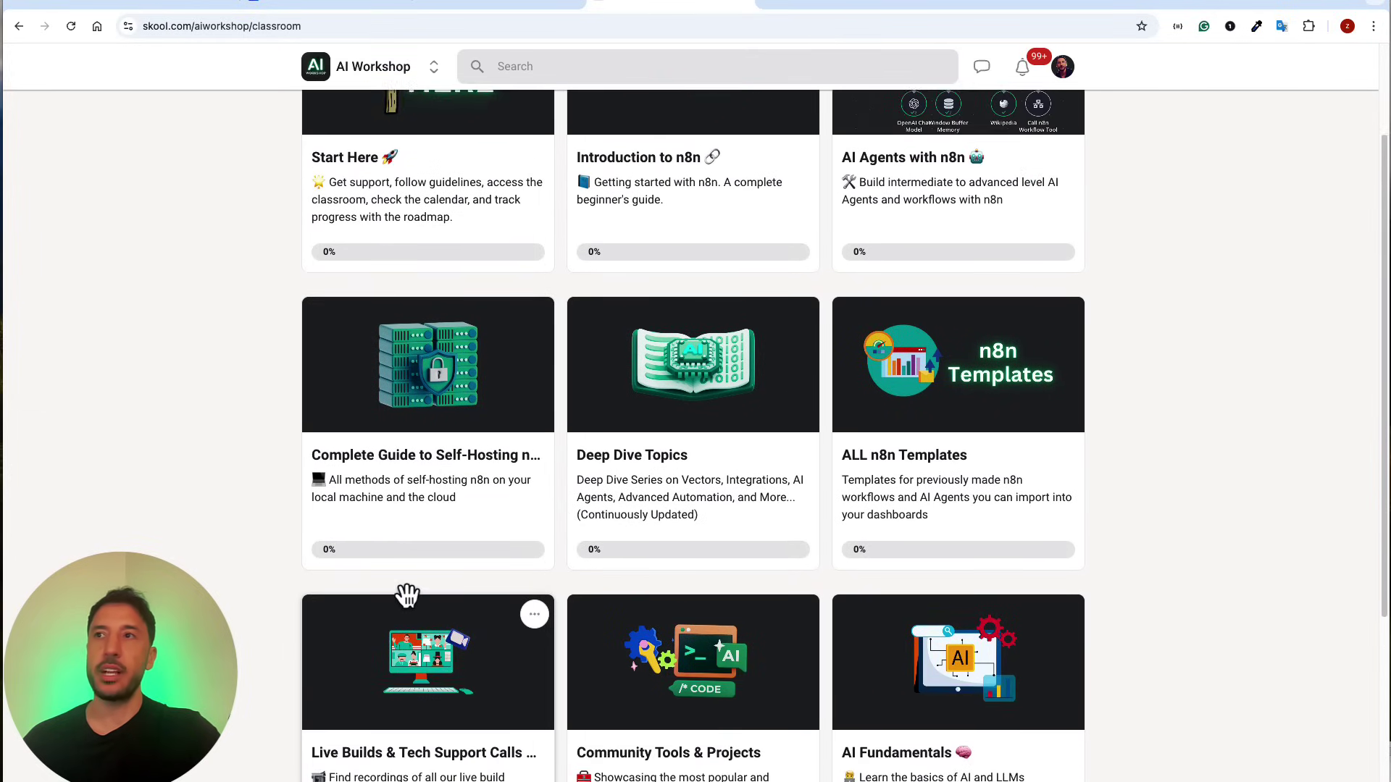
scroll(978, 490, down, 3)
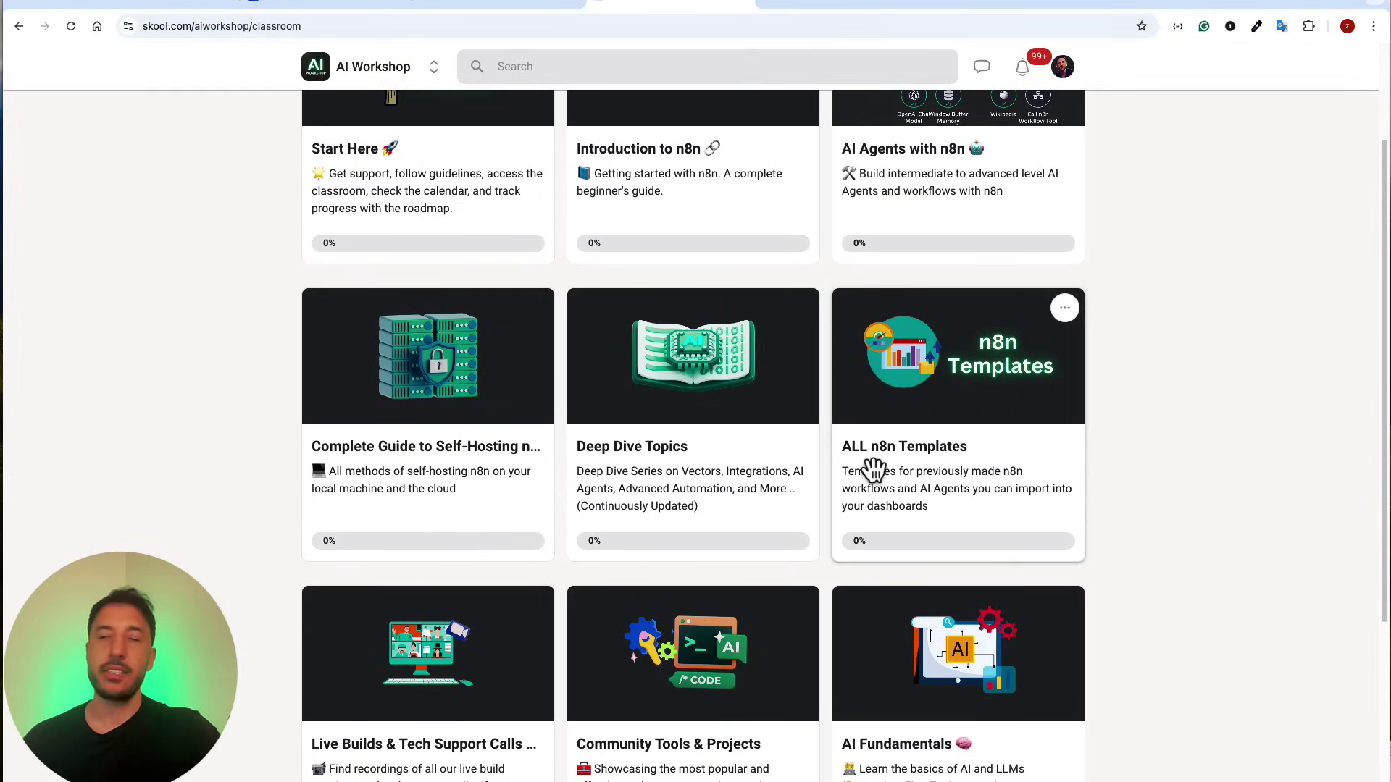
scroll(591, 330, up, 3)
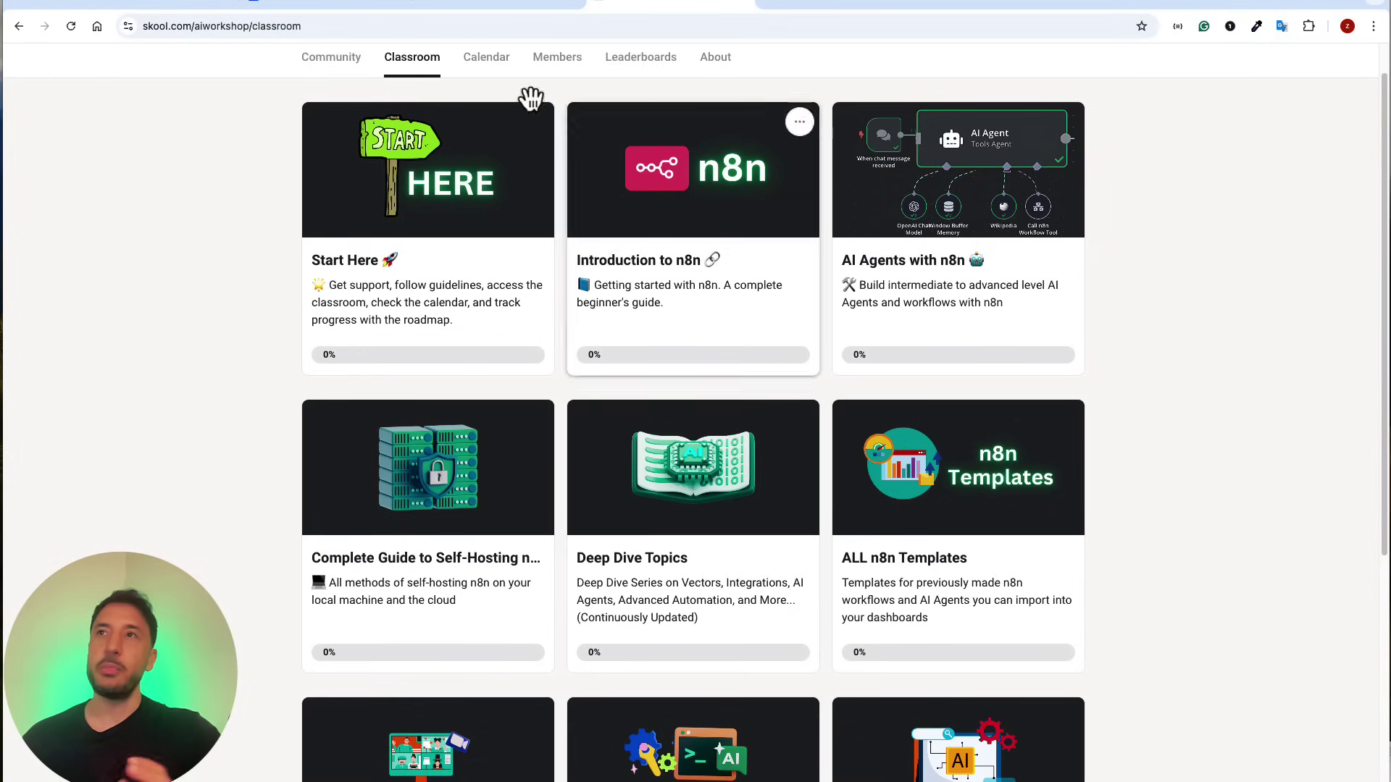
scroll(351, 316, up, 1)
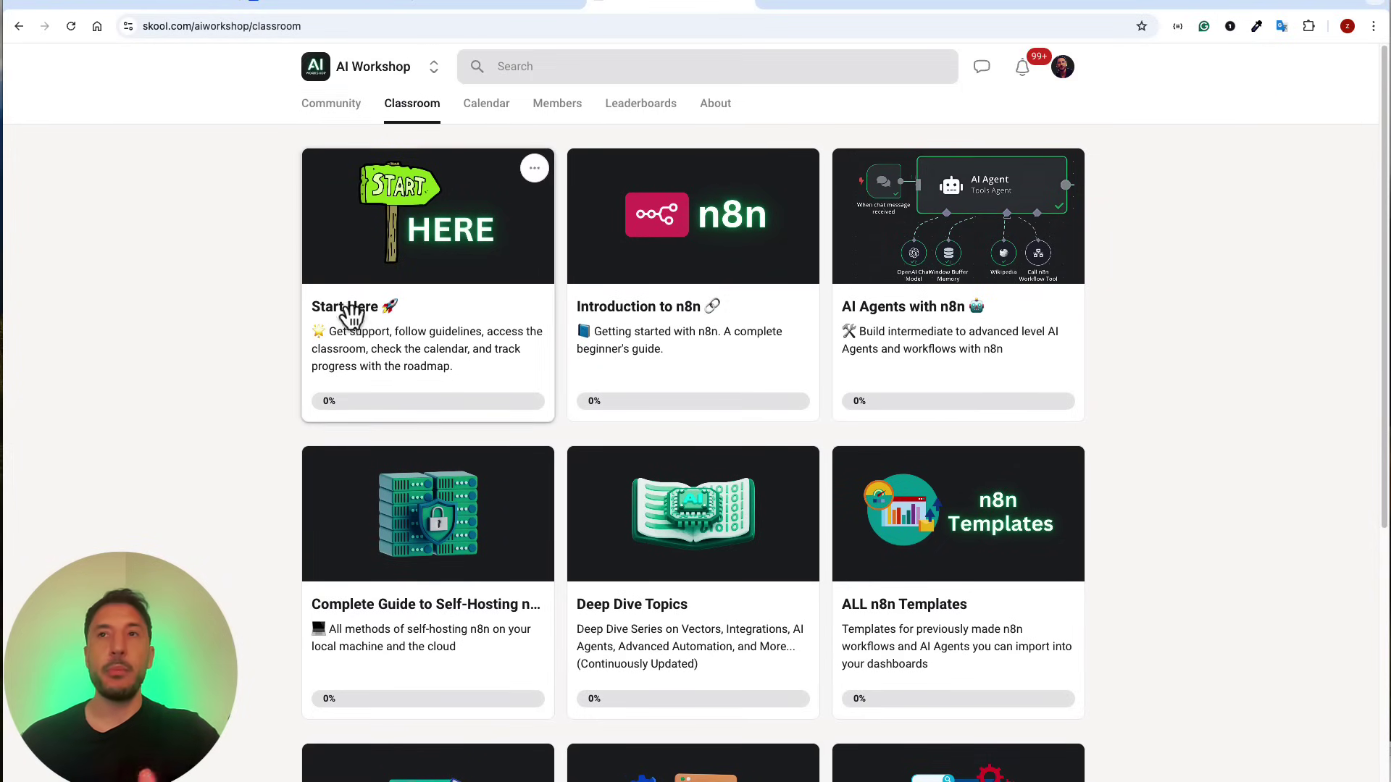
- Look through the pinned and recent posts in the AI Workshop community feed
click(332, 105)
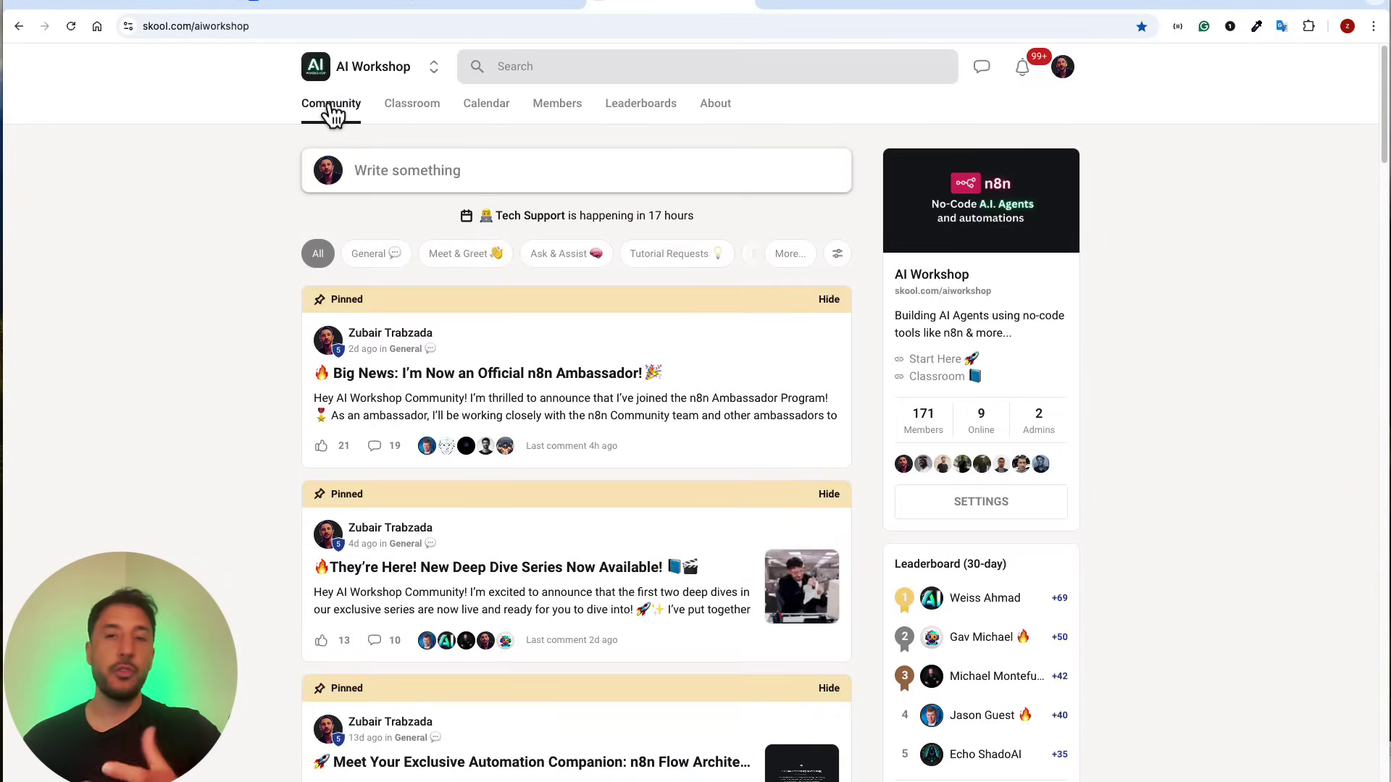
scroll(616, 482, down, 9)
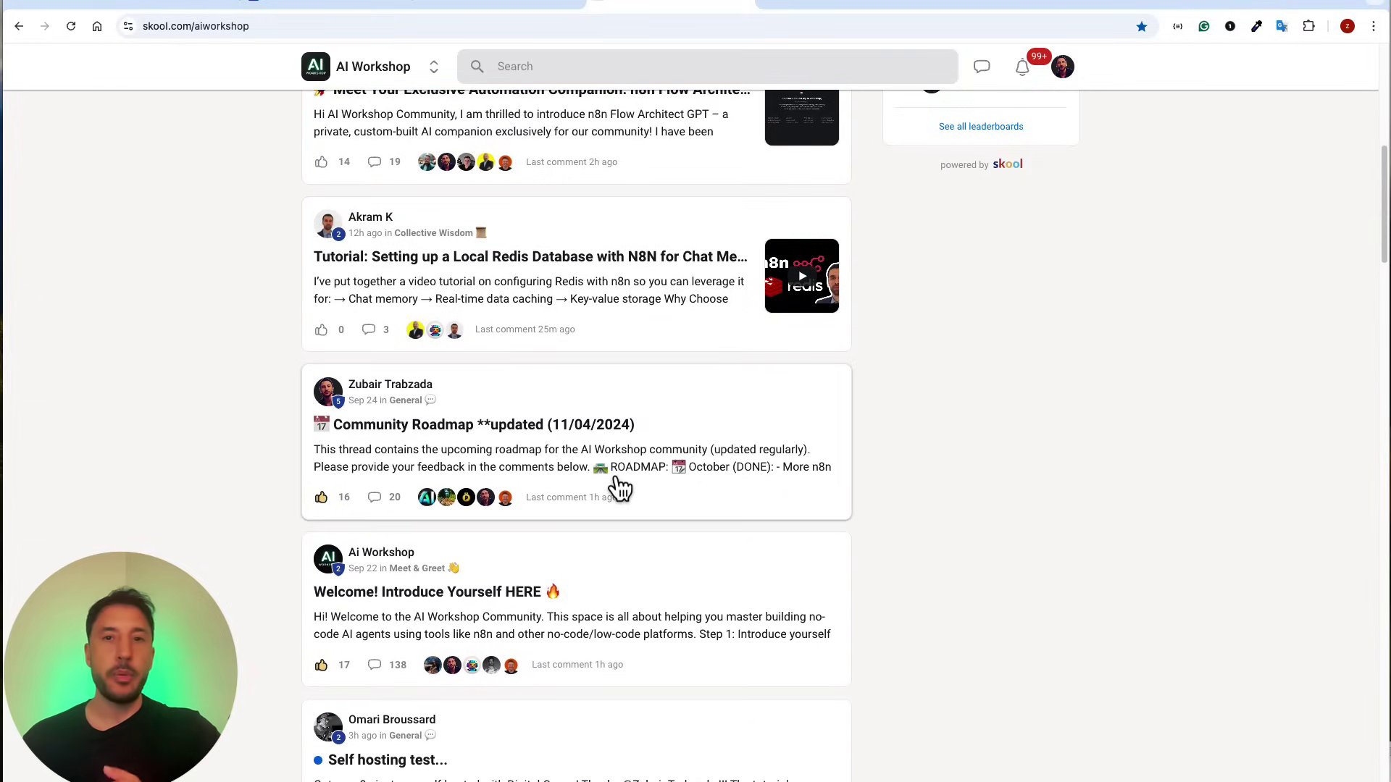
scroll(621, 487, down, 6)
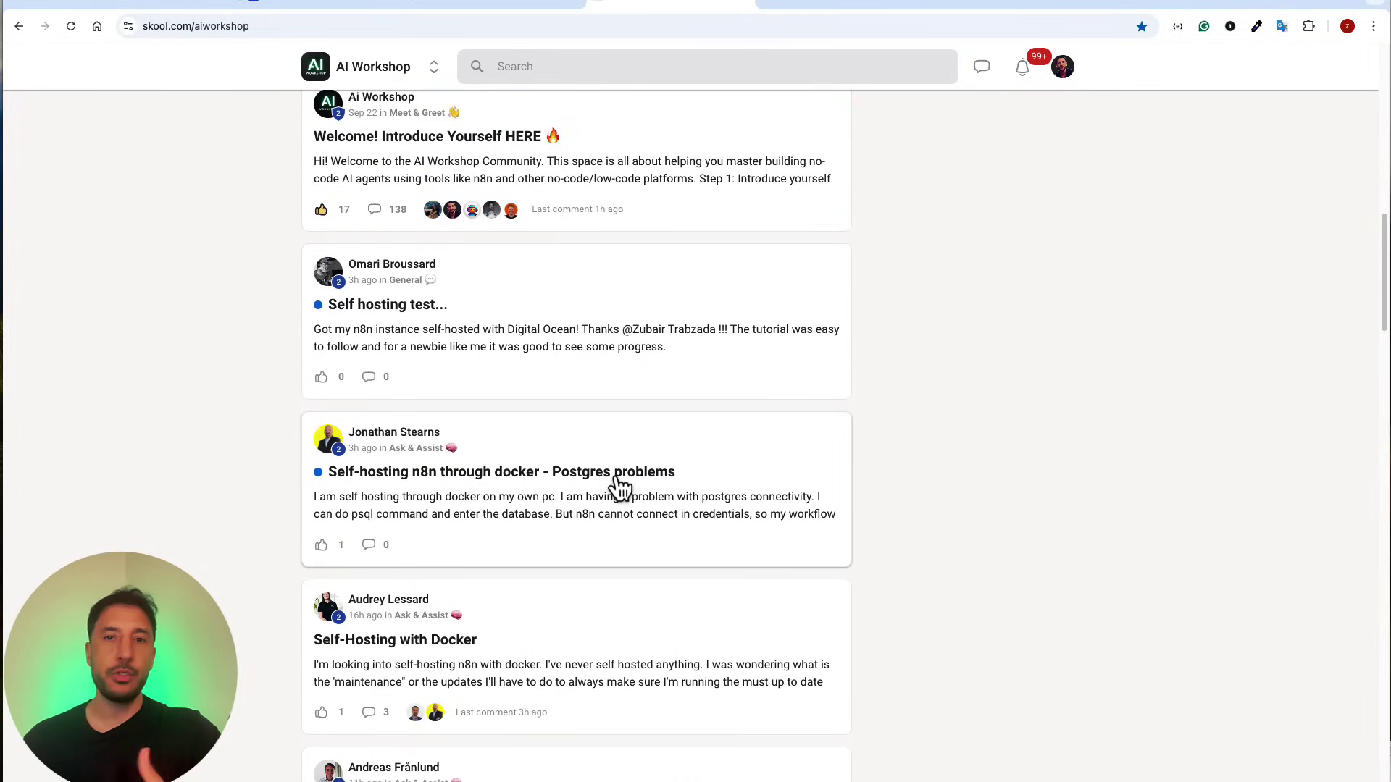
scroll(619, 481, up, 15)
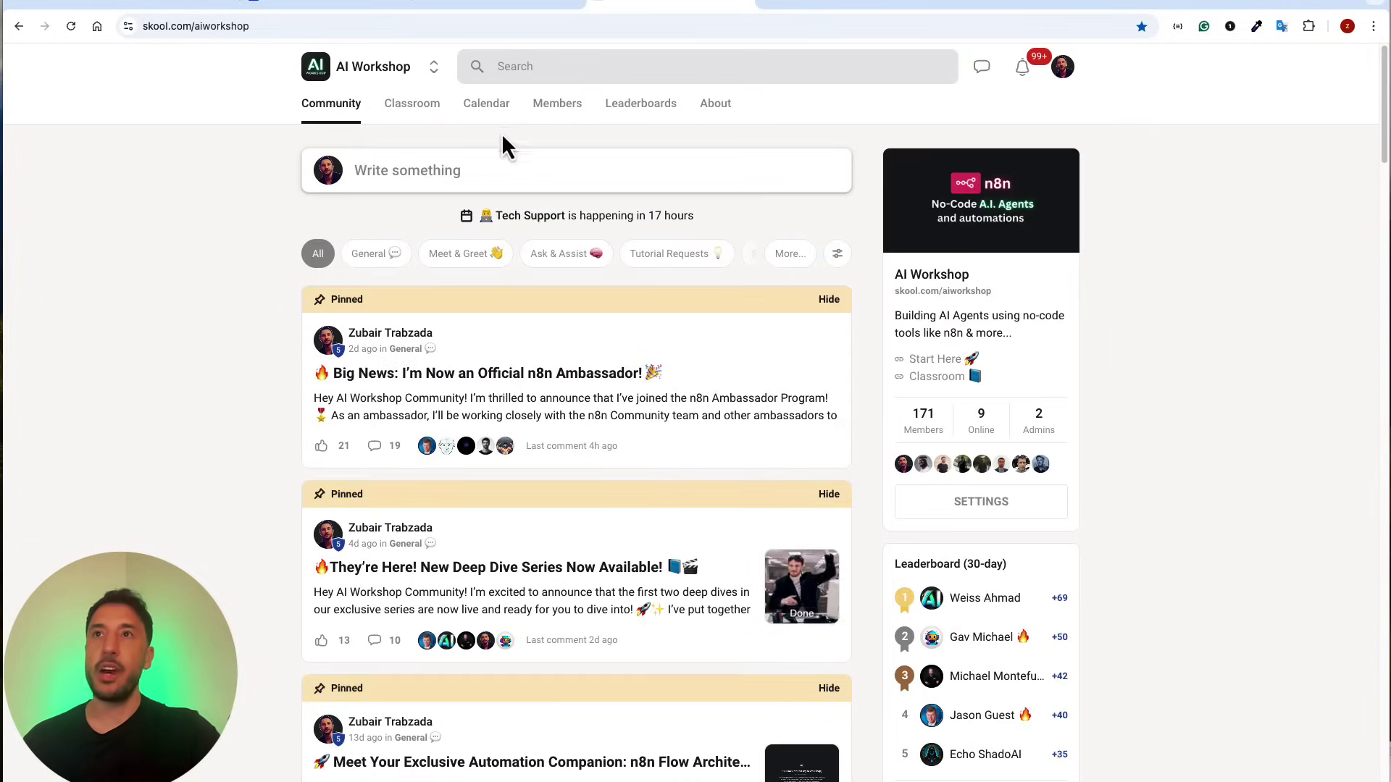
- Check the community's event calendar again and filter the community feed to the Ask & Assist category
click(499, 105)
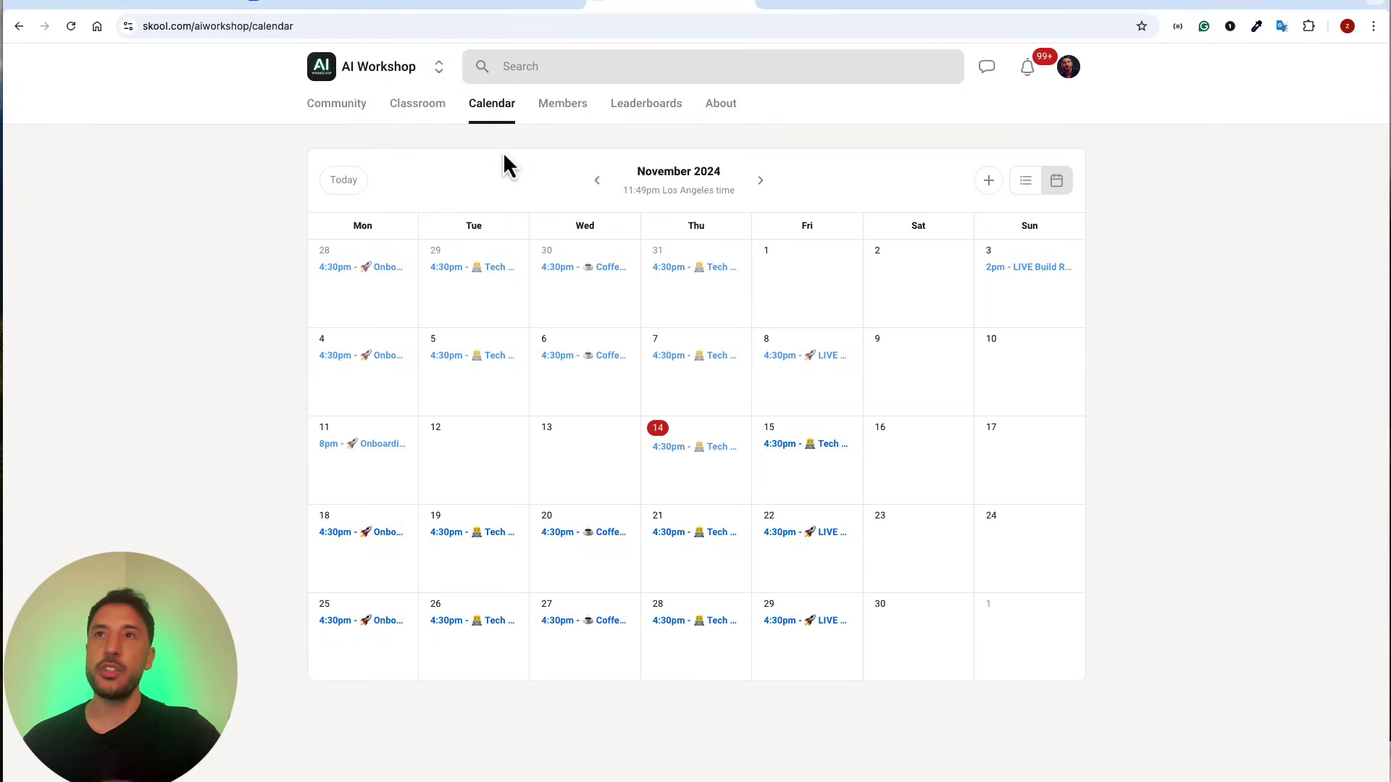
click(358, 115)
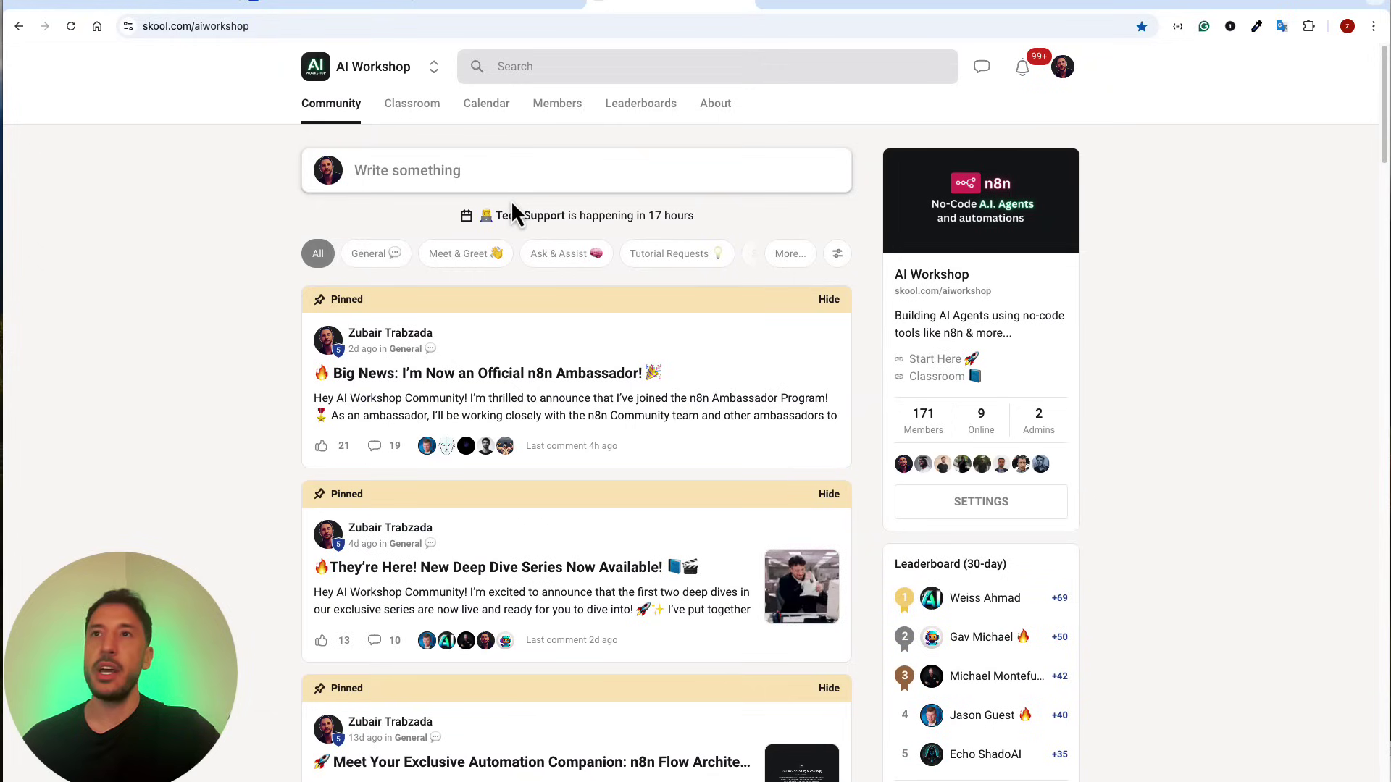
click(578, 262)
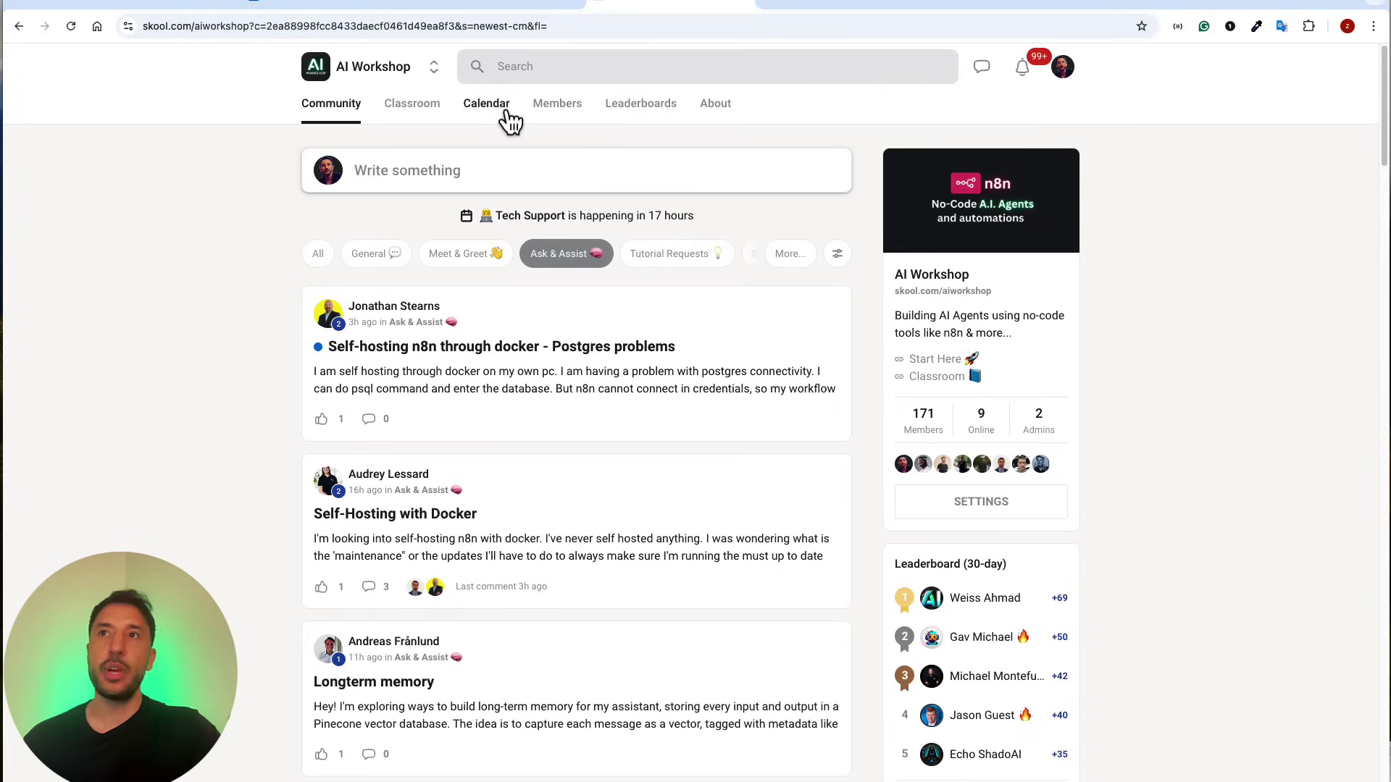
- Go back to the classroom and open the Deep Dive Topics course
click(424, 111)
scroll(696, 493, down, 1)
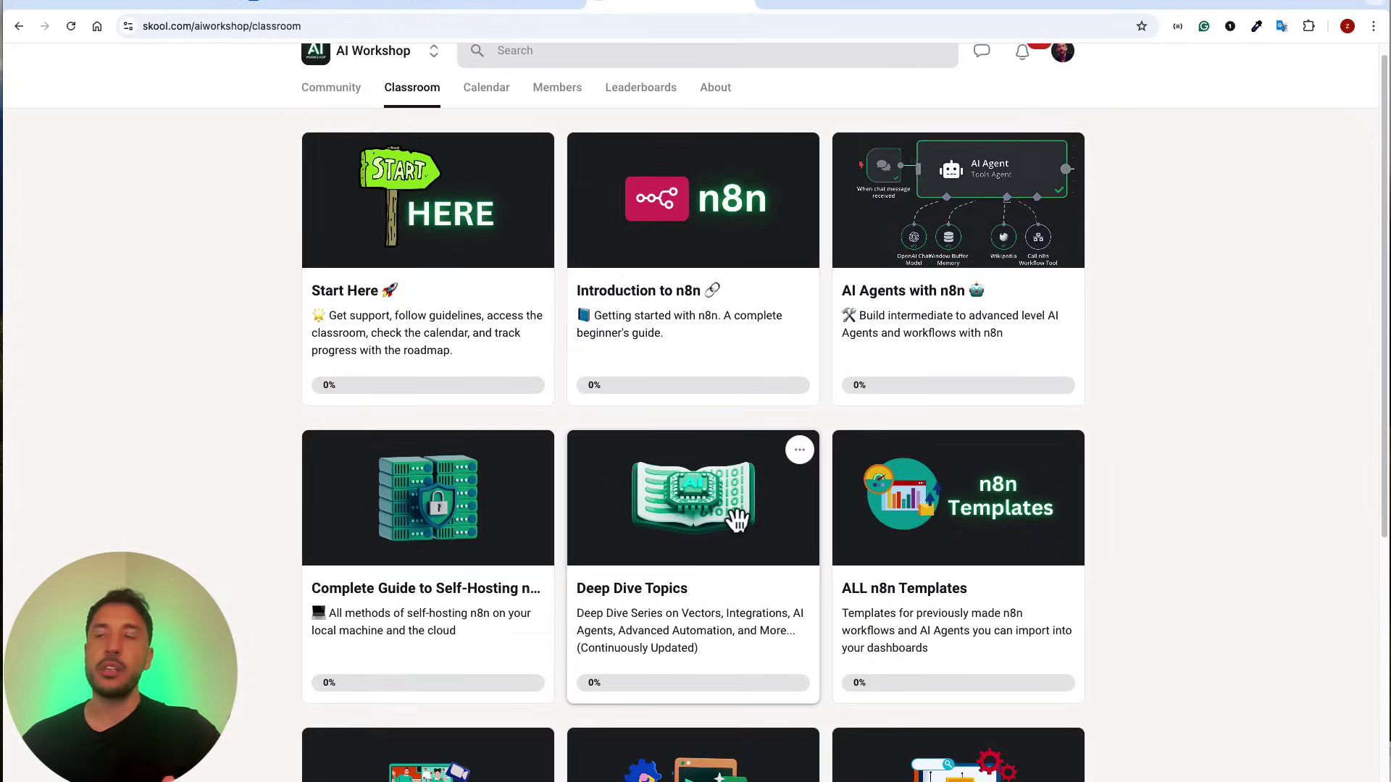
click(696, 558)
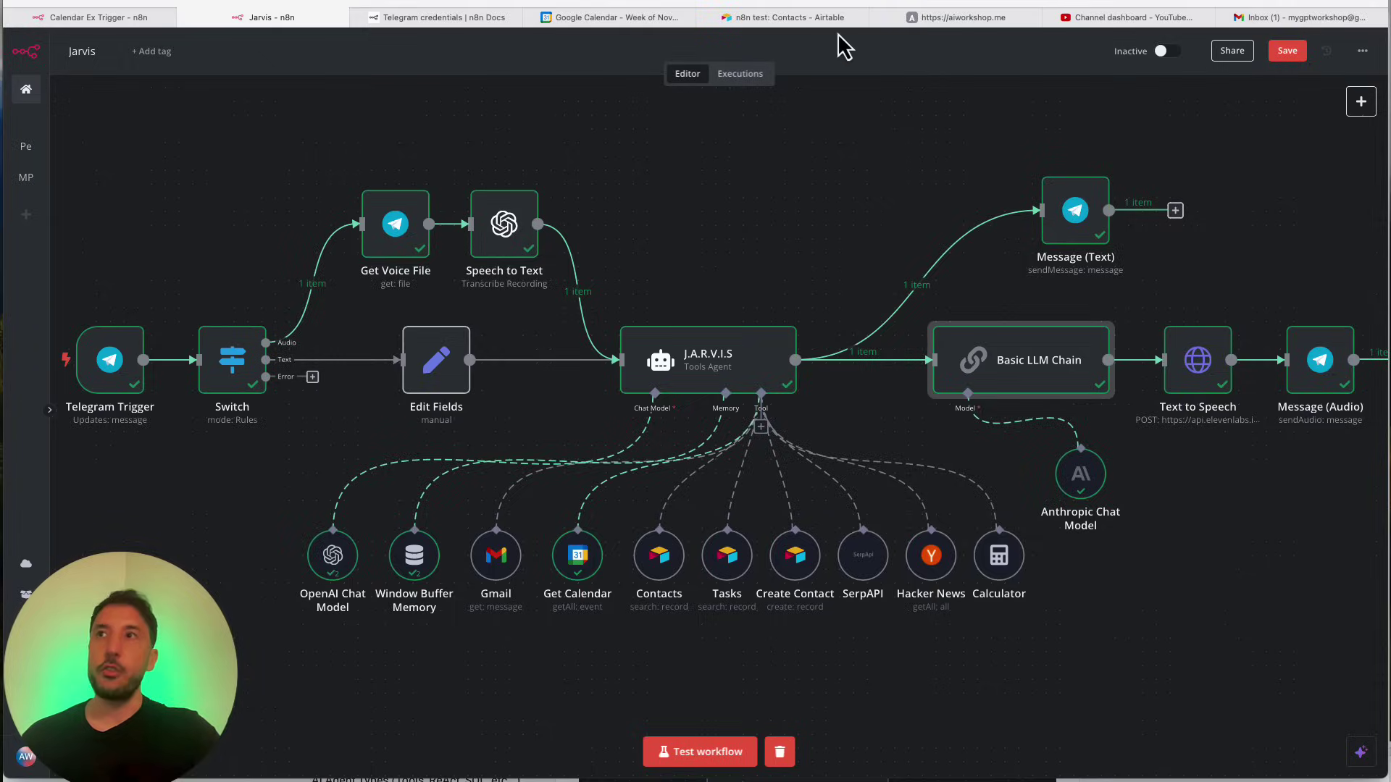
- Switch to the aiworkshop.me website and look through its home page sections on AI automation and the Skool community
click(949, 20)
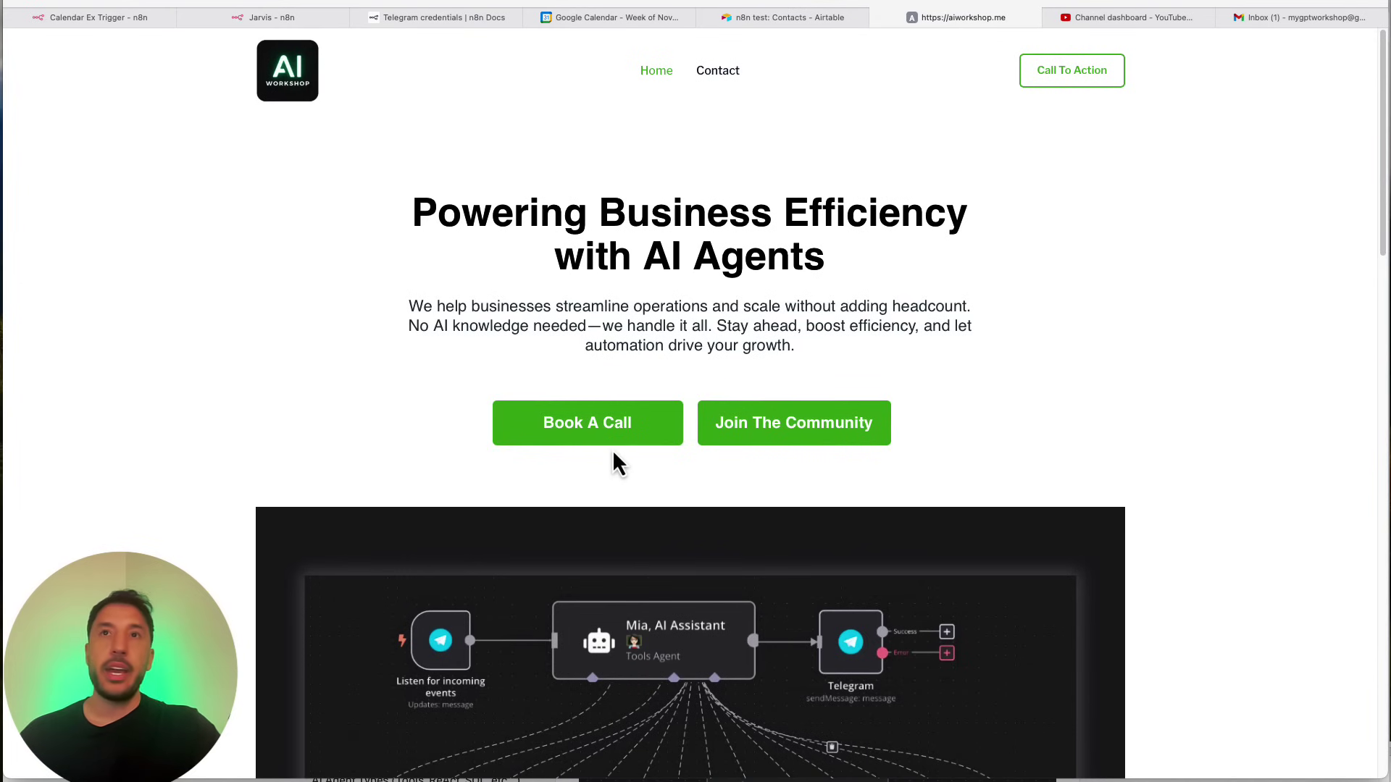
scroll(613, 455, down, 10)
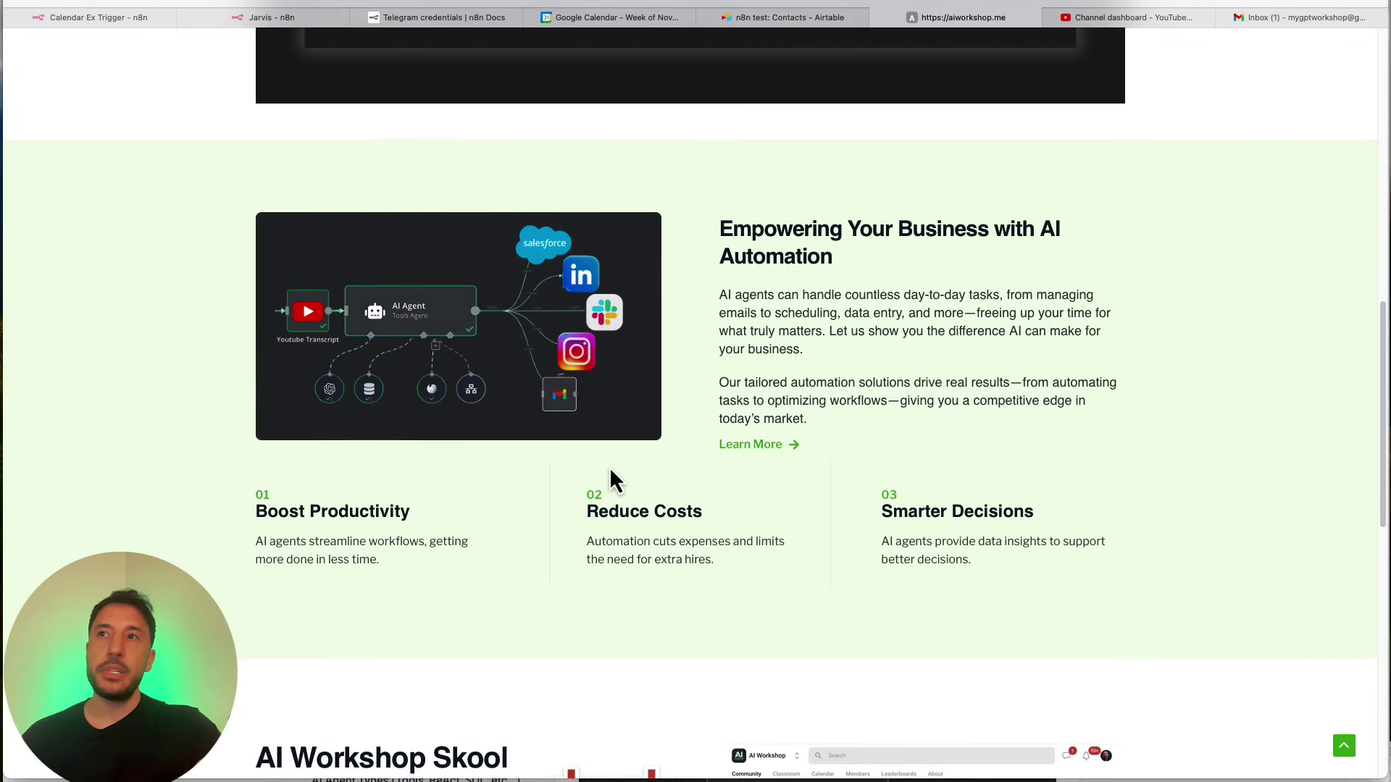
scroll(610, 466, down, 10)
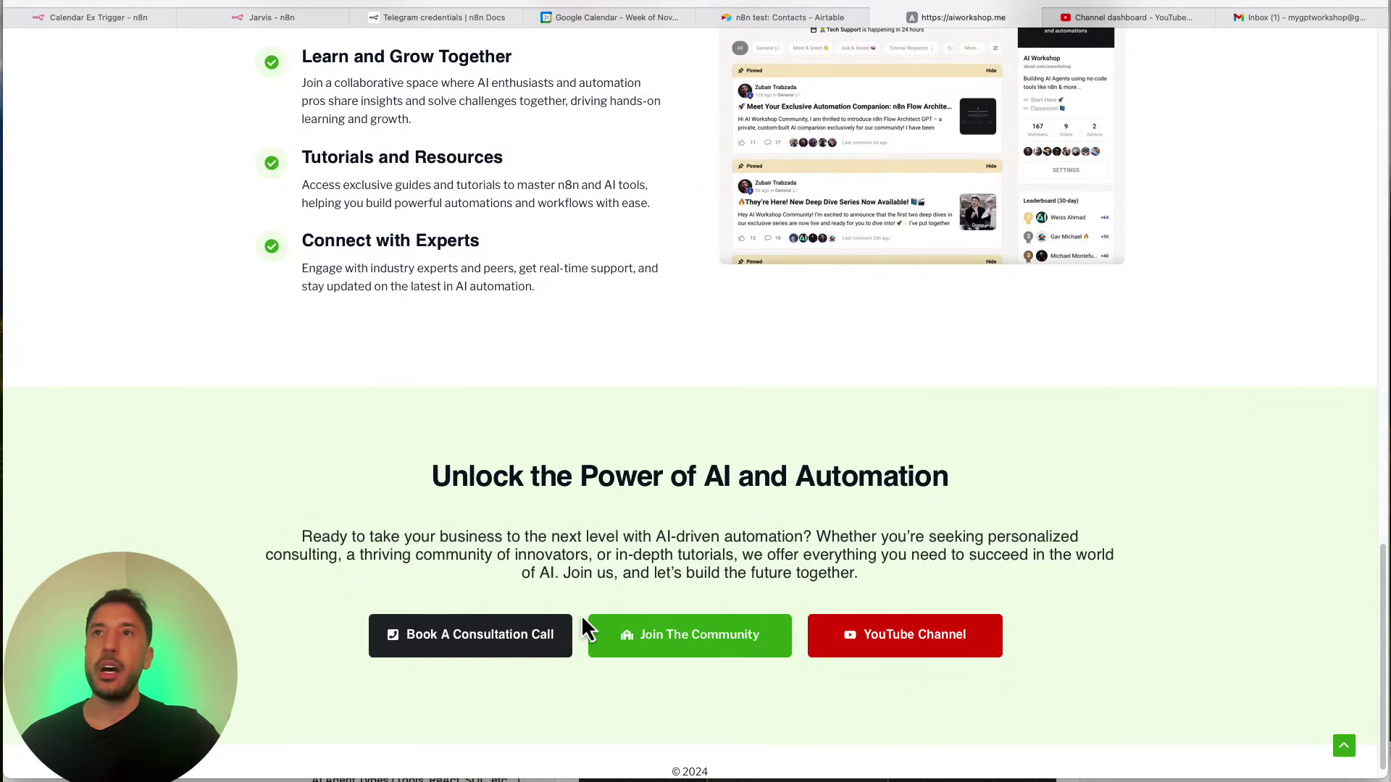
scroll(581, 614, up, 5)
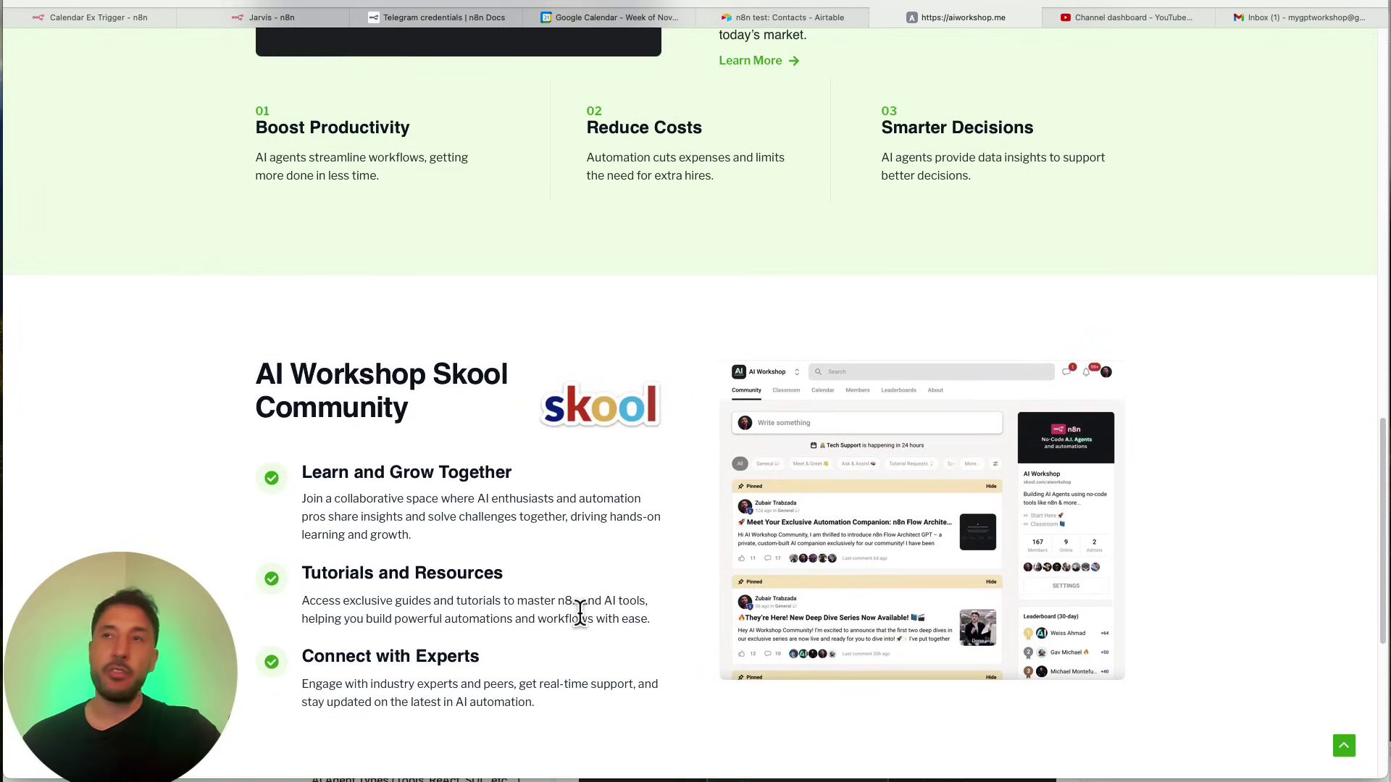
- Return to the Jarvis workflow and inspect the settings of the Telegram Trigger and Switch nodes
scroll(580, 614, up, 7)
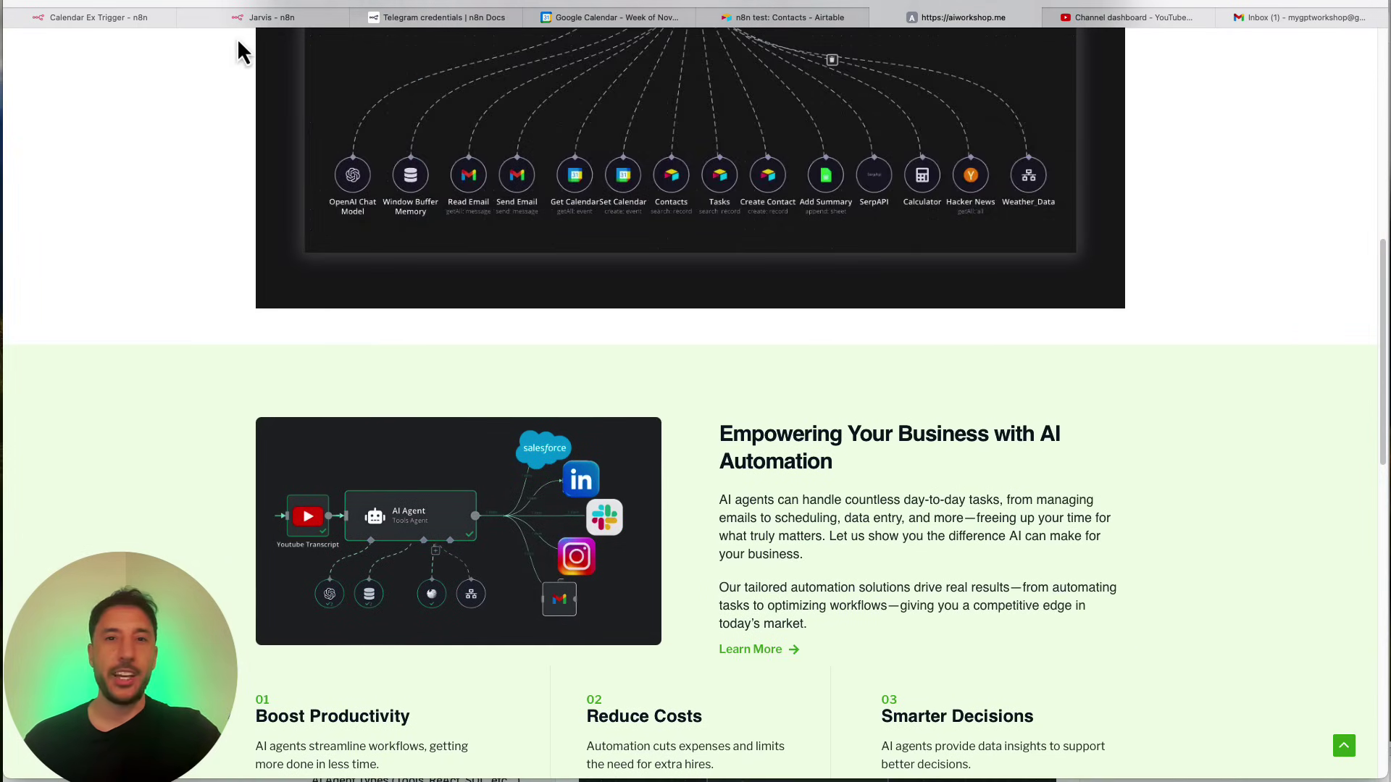
click(247, 19)
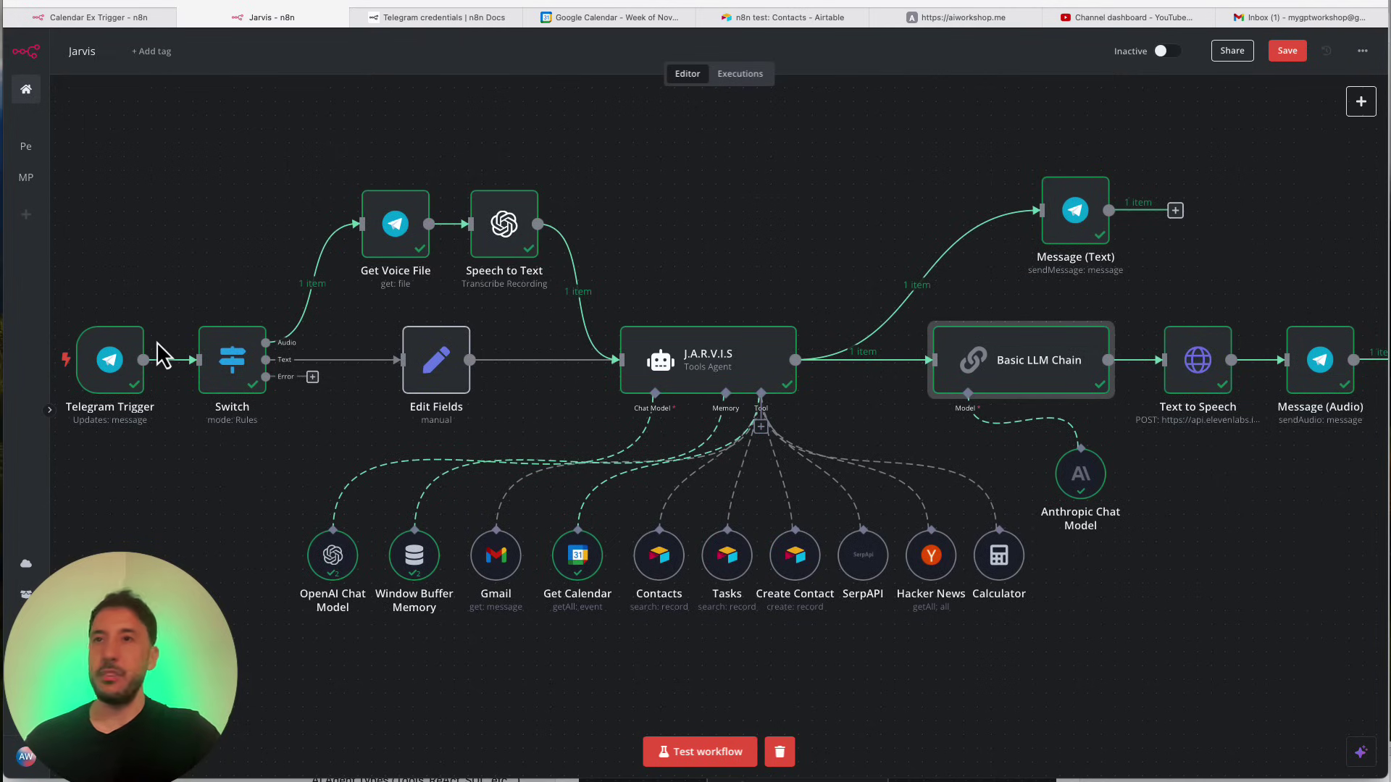
double_click(113, 388)
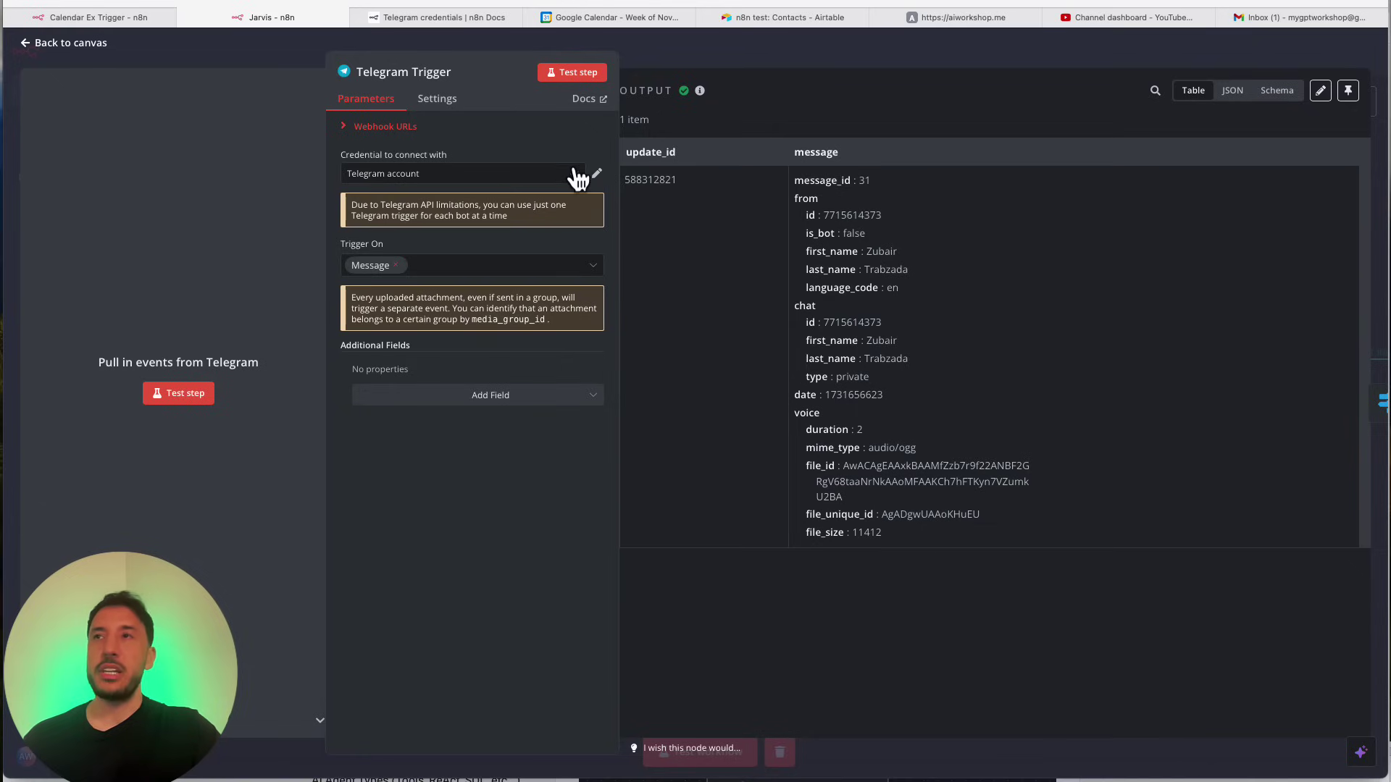
click(652, 58)
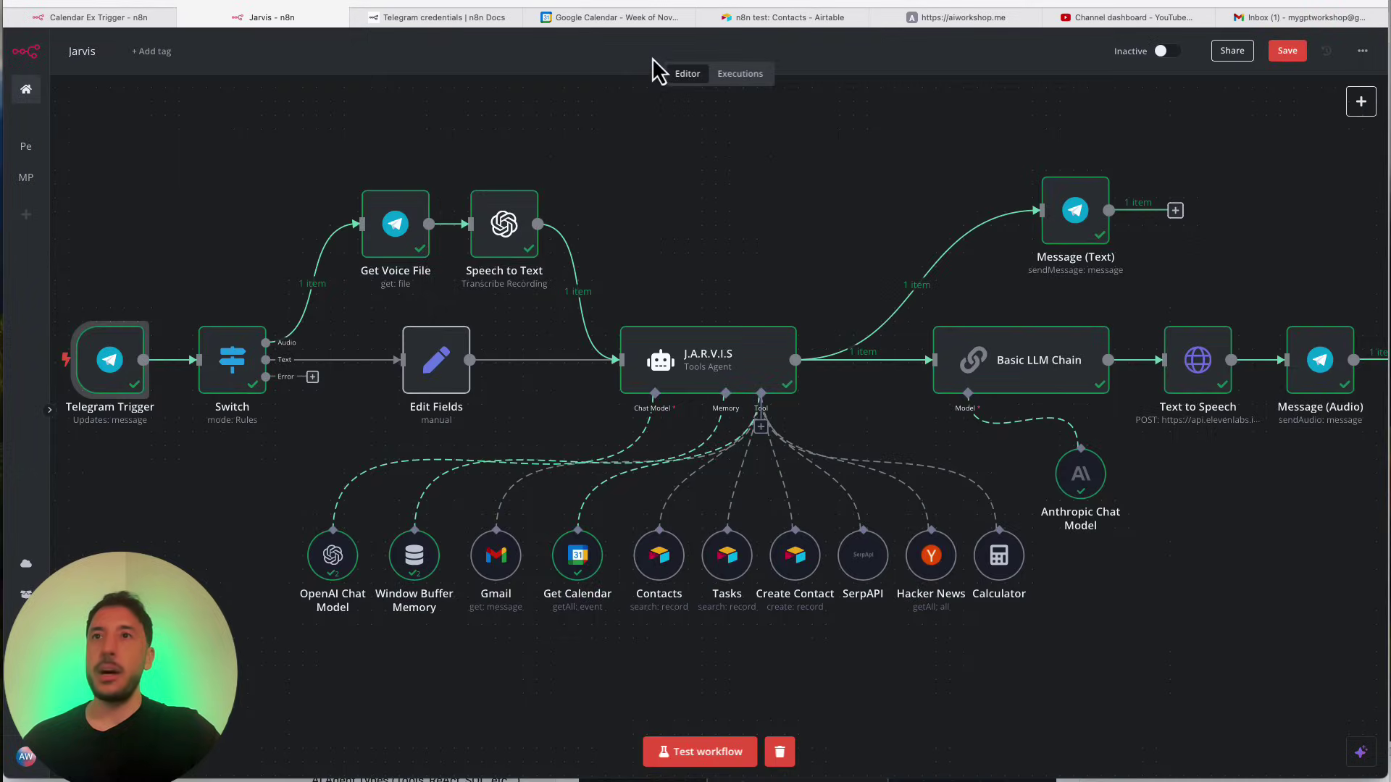
double_click(233, 361)
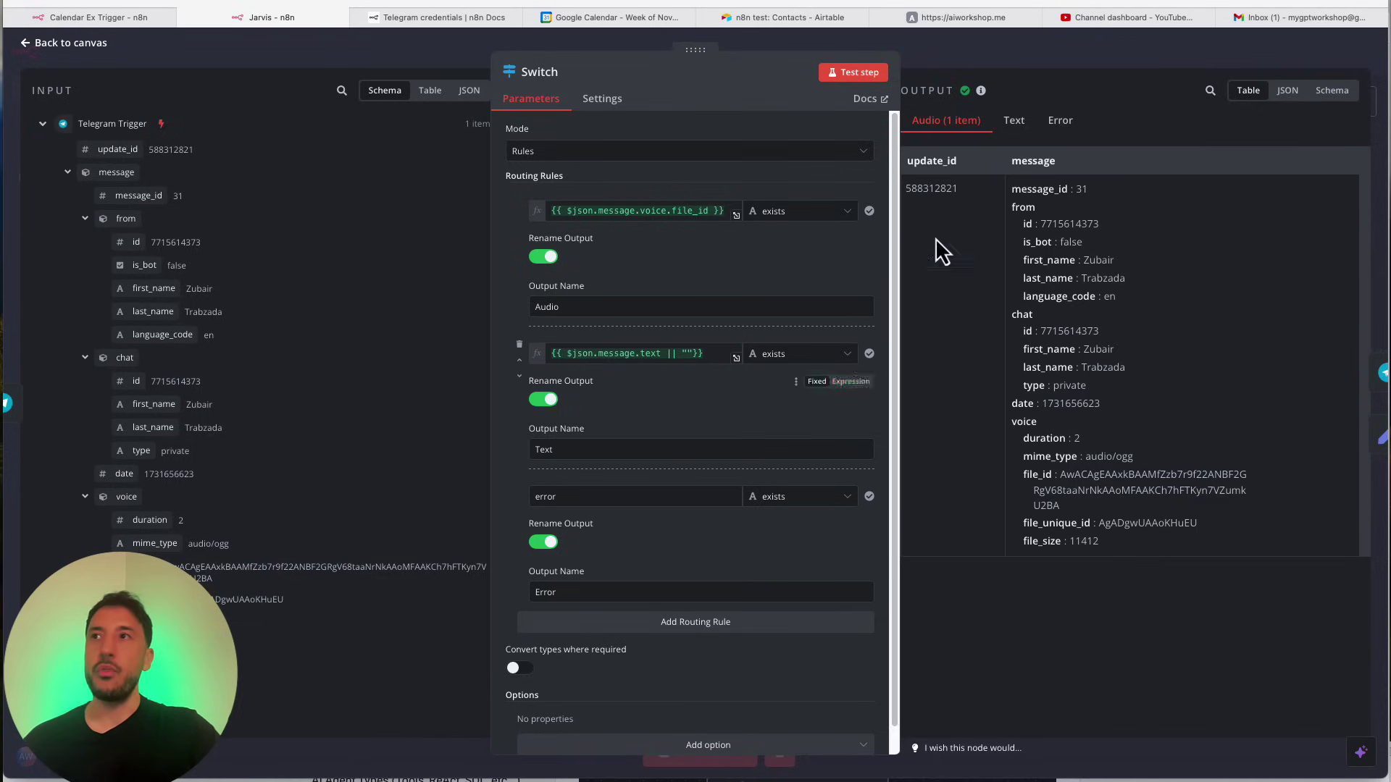
click(1066, 58)
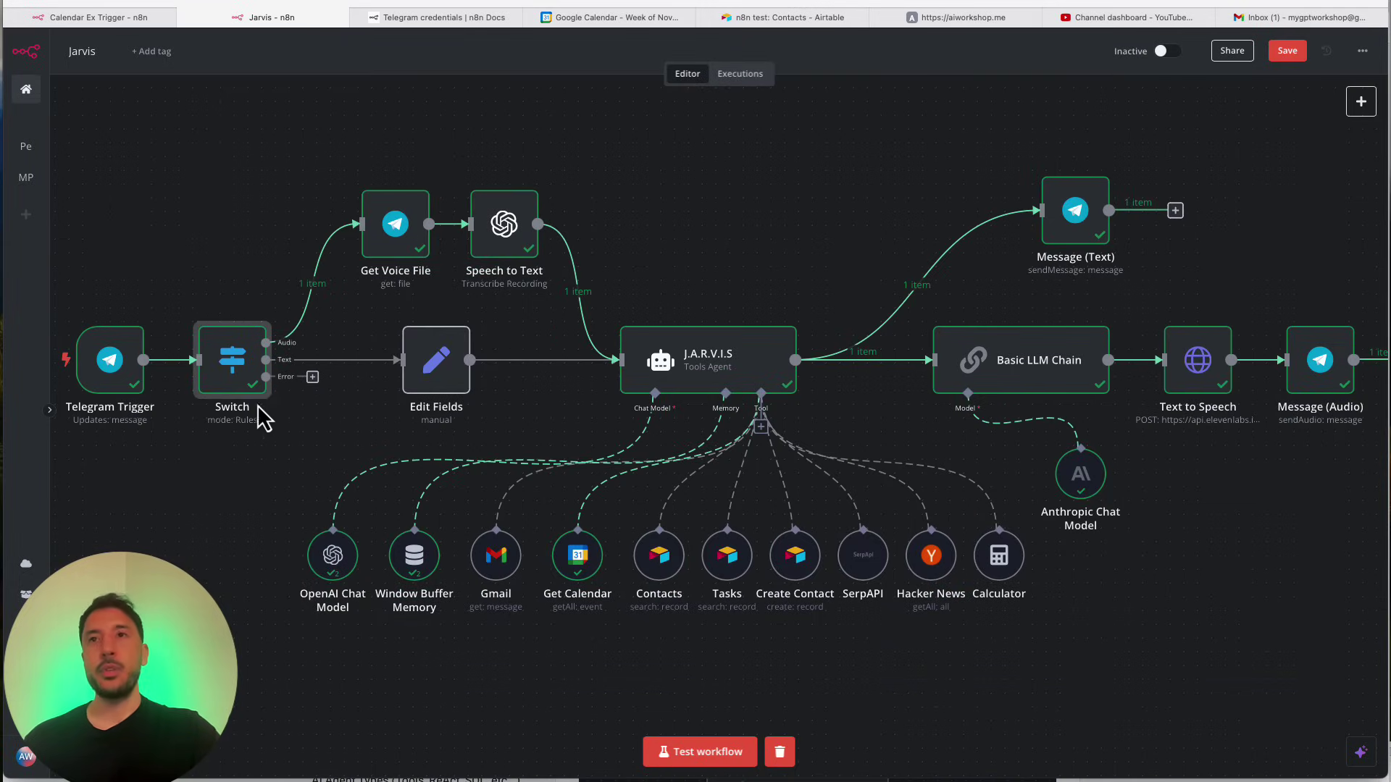
- Change the Download option of the Get Voice File node to a fixed value, switched on
mouse_move(282, 339)
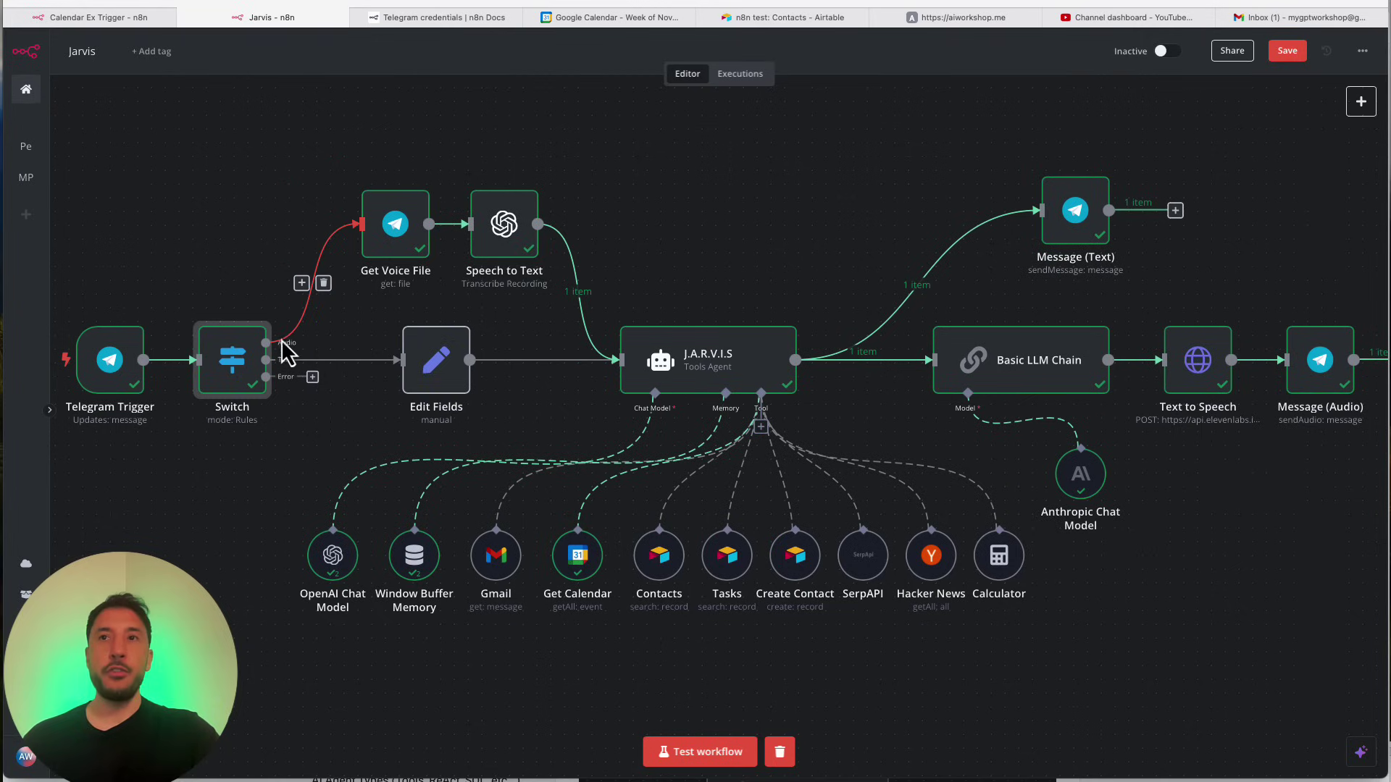
click(401, 224)
double_click(401, 231)
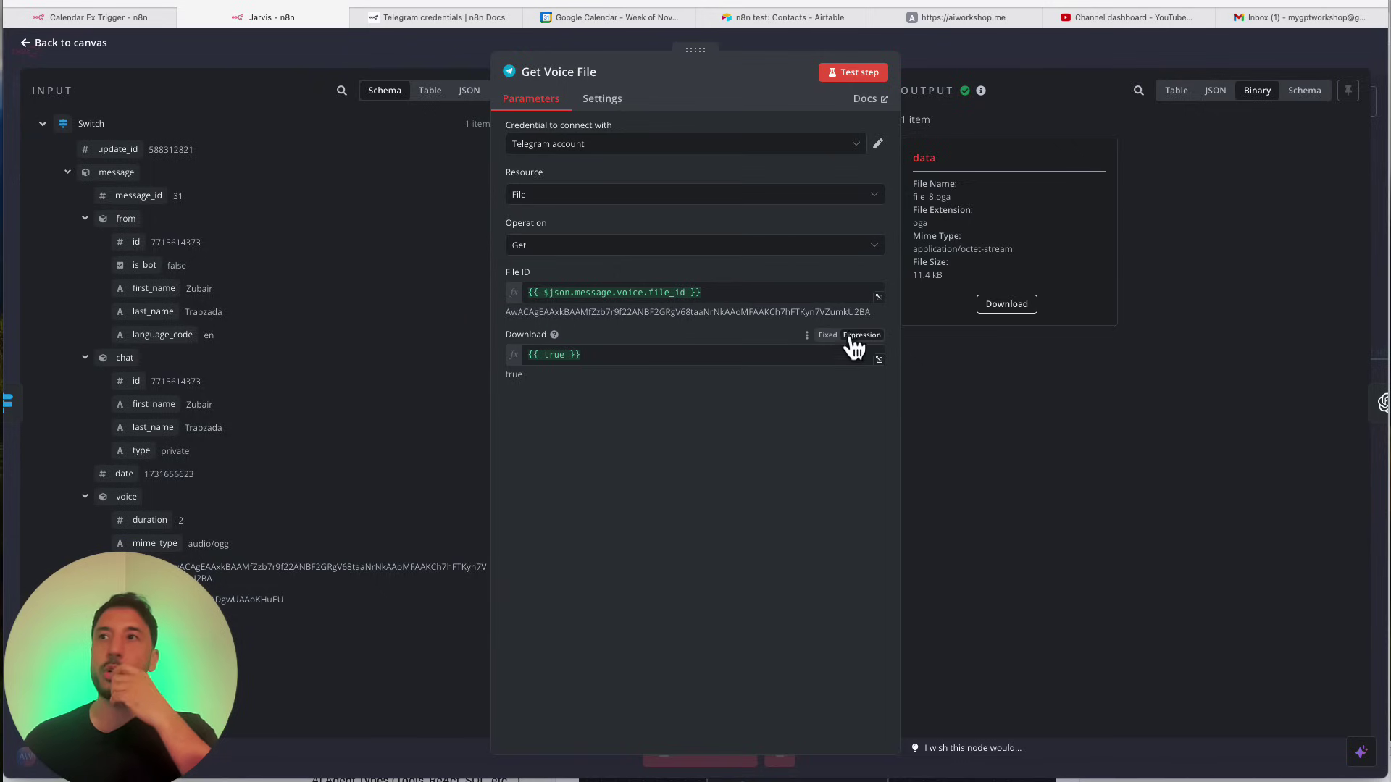
click(827, 336)
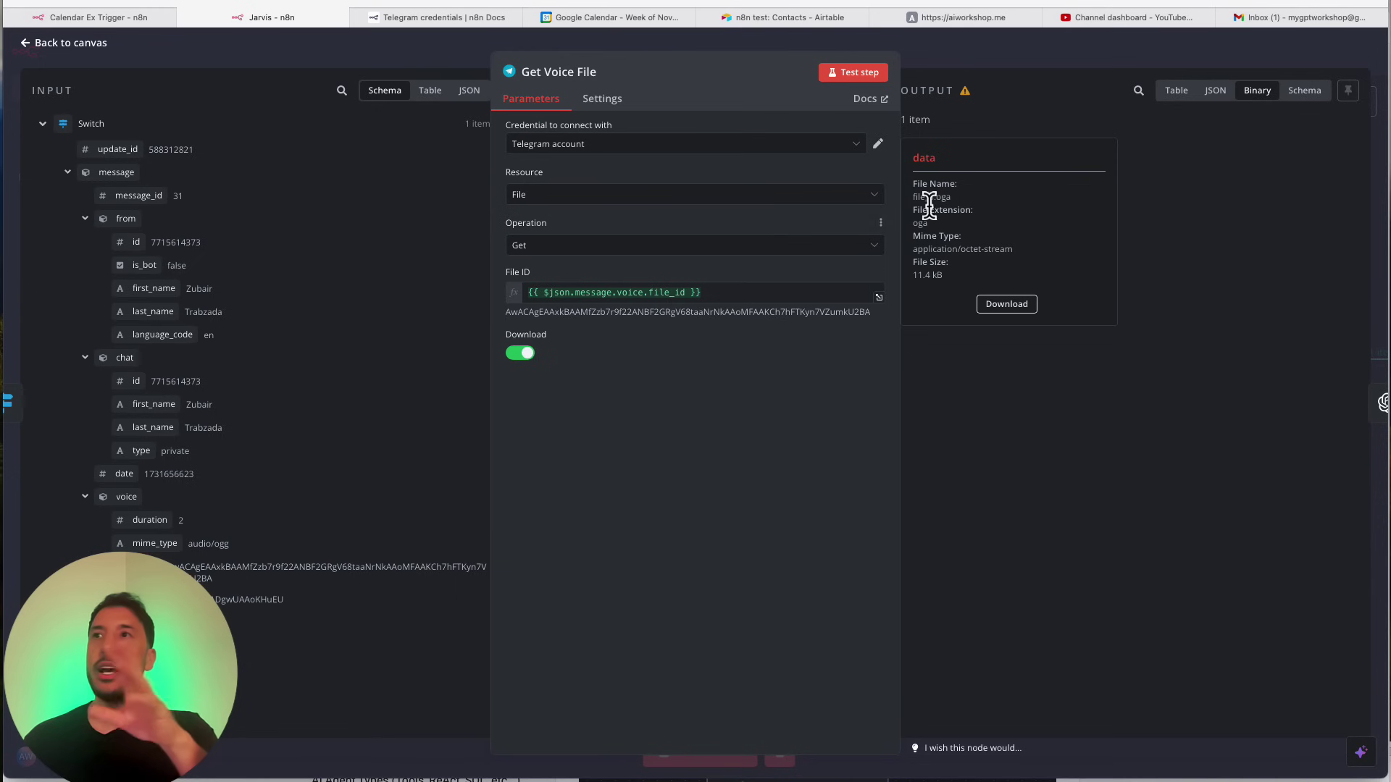
click(955, 67)
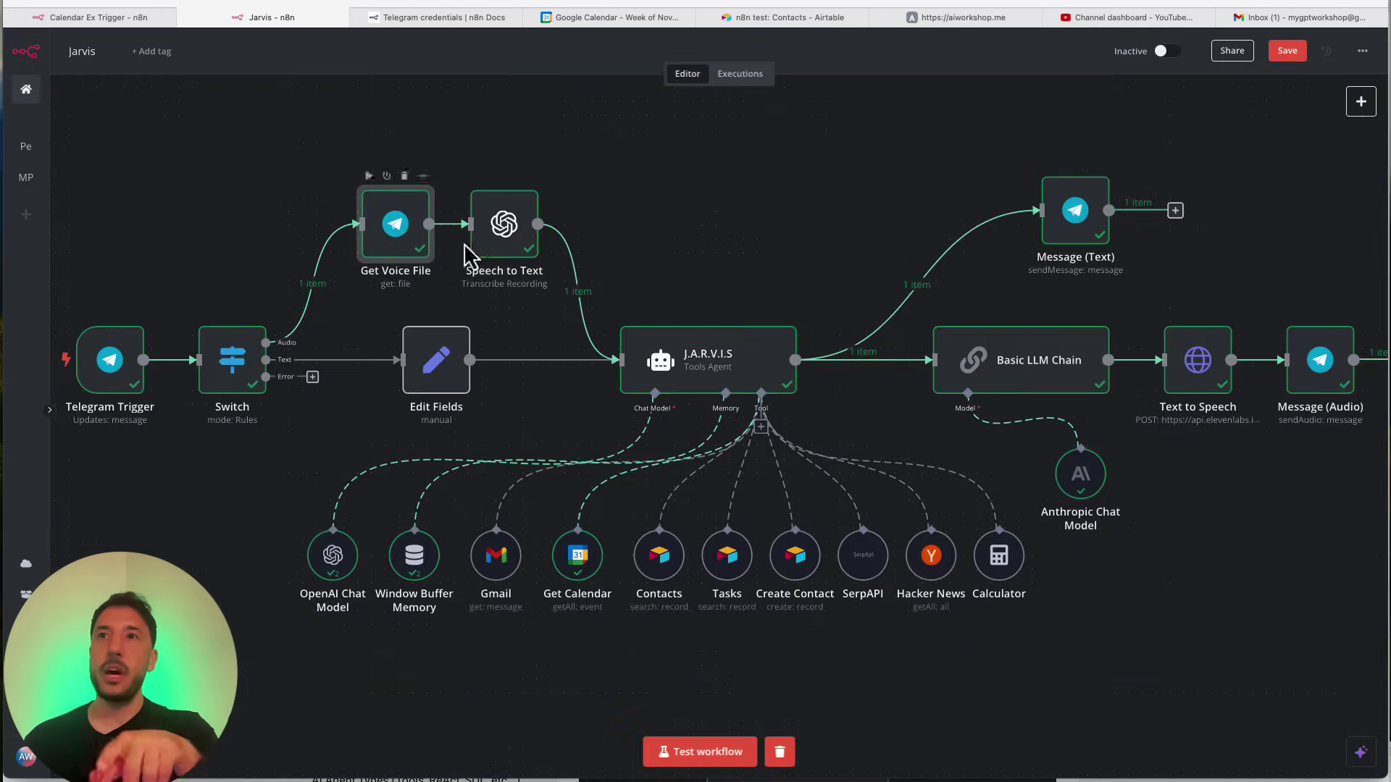
- Inspect the settings of the Speech to Text node and the Edit Fields node on the text branch
double_click(503, 228)
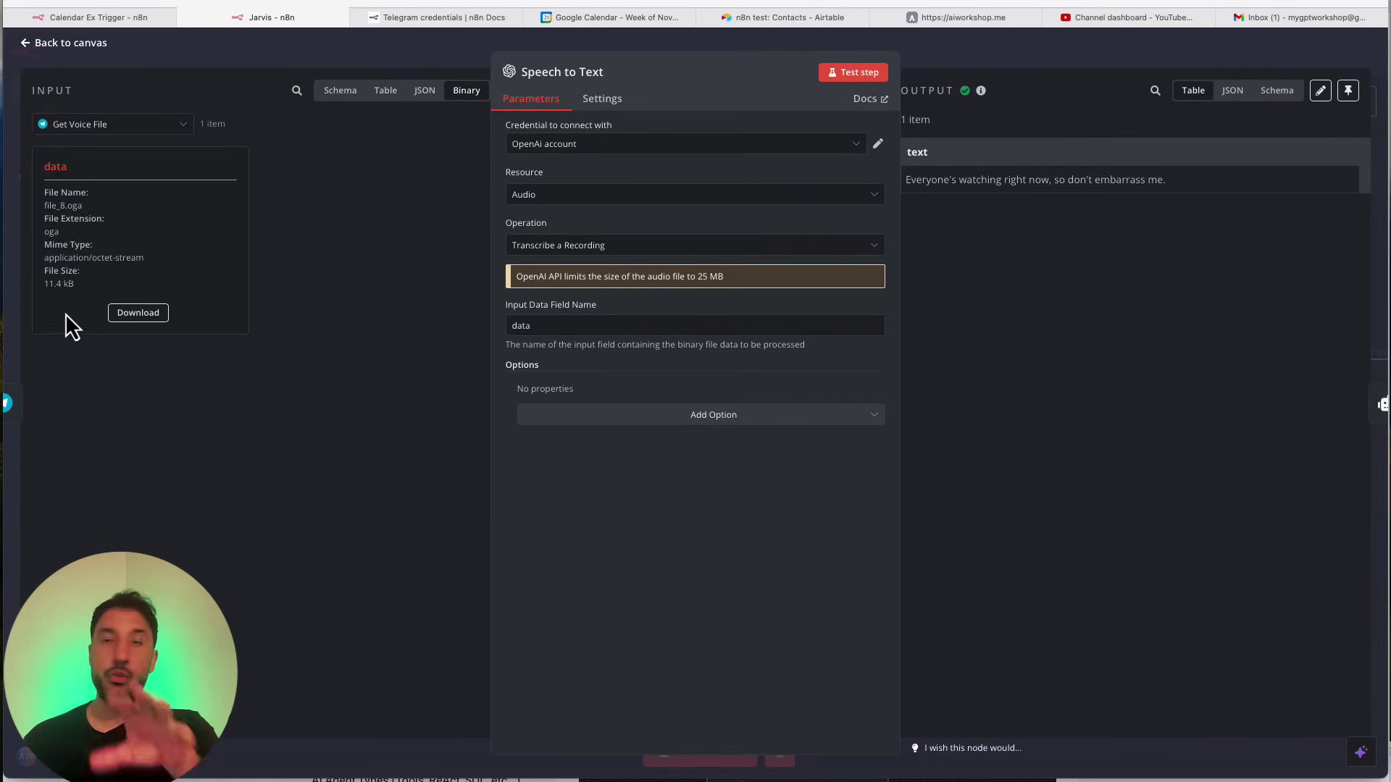
click(973, 59)
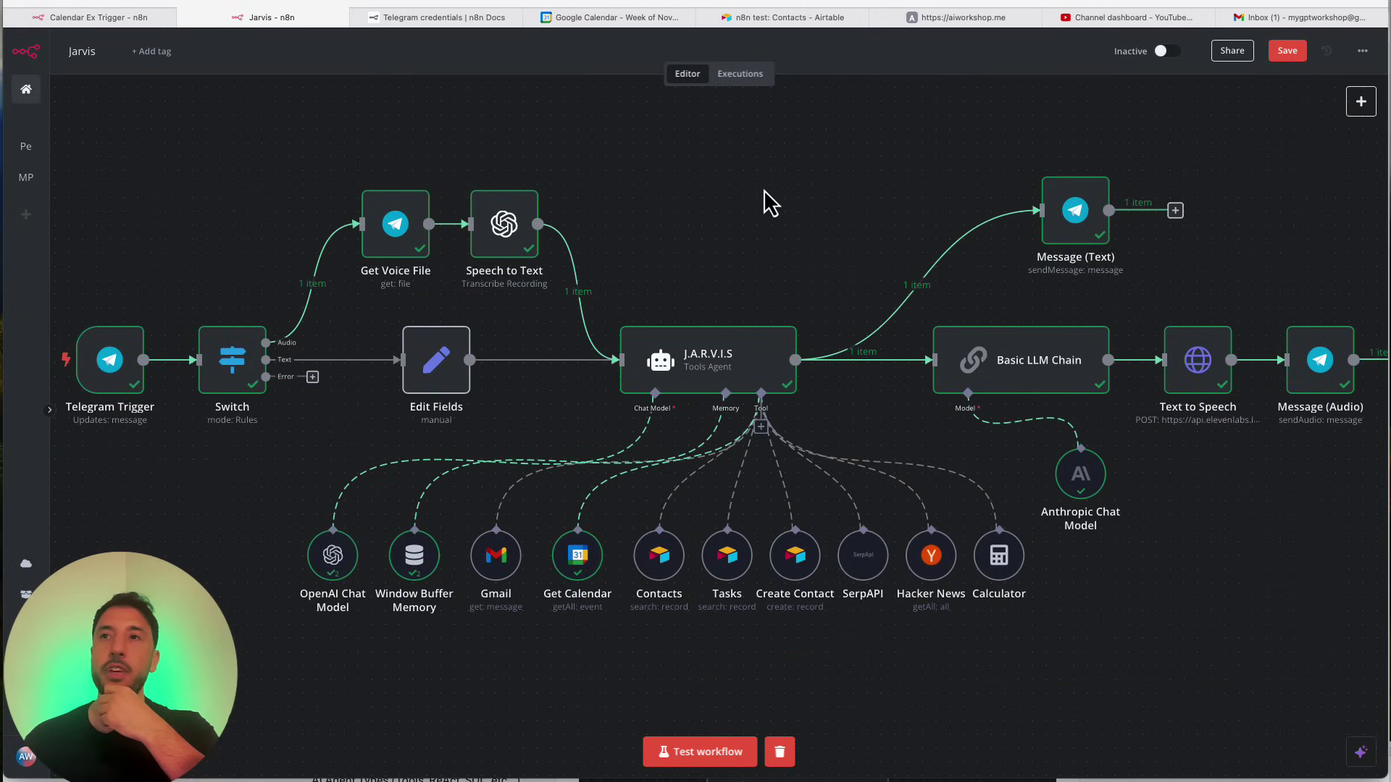
double_click(443, 376)
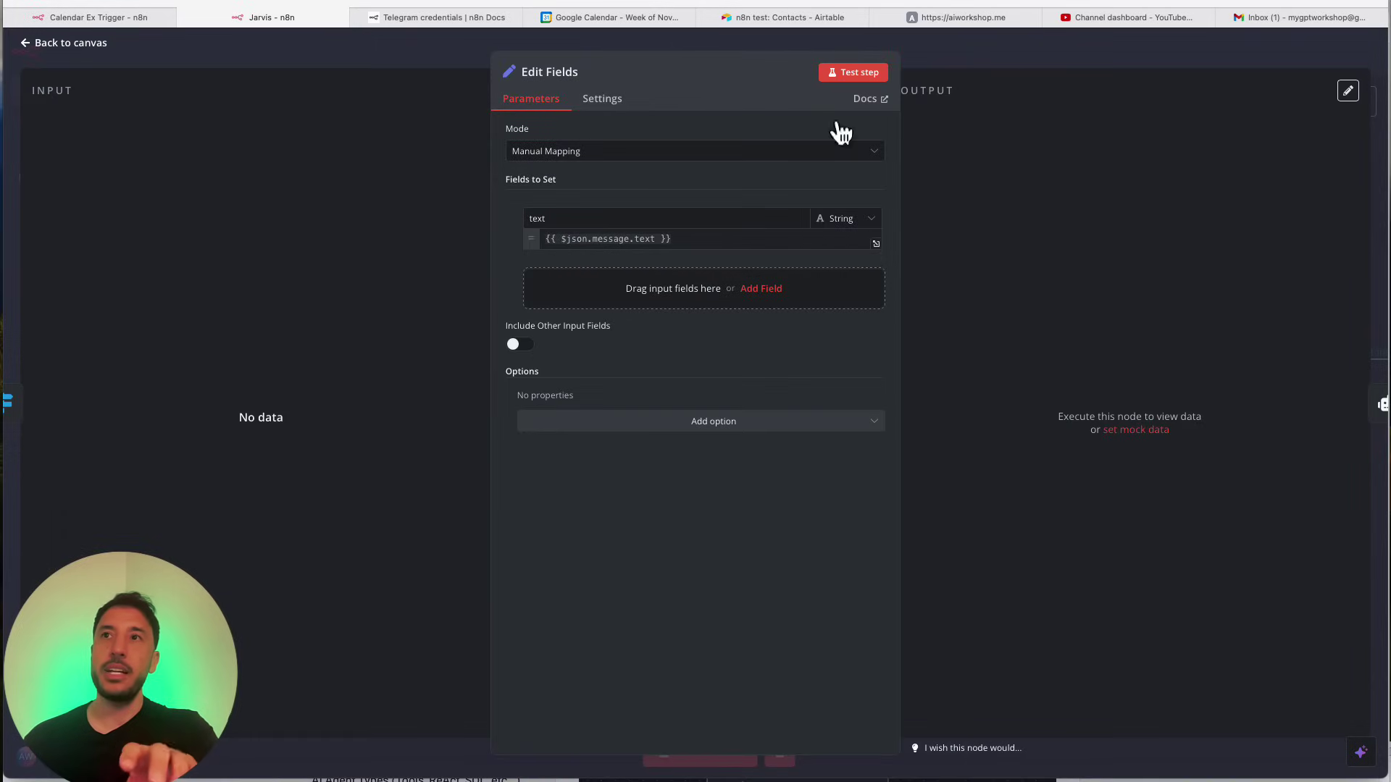
click(1024, 58)
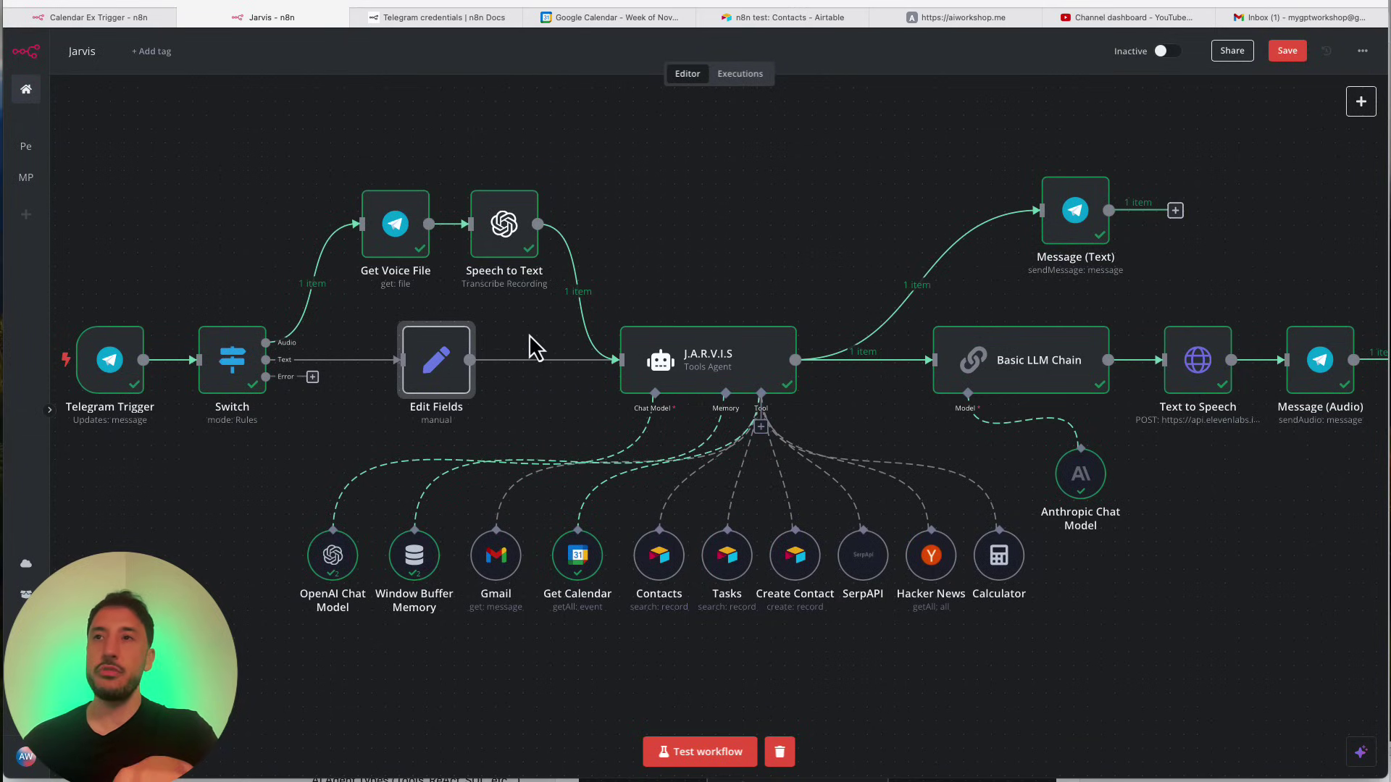
- Read through the full system message of the J.A.R.V.I.S agent in the expanded expression editor, and return to the canvas
double_click(689, 366)
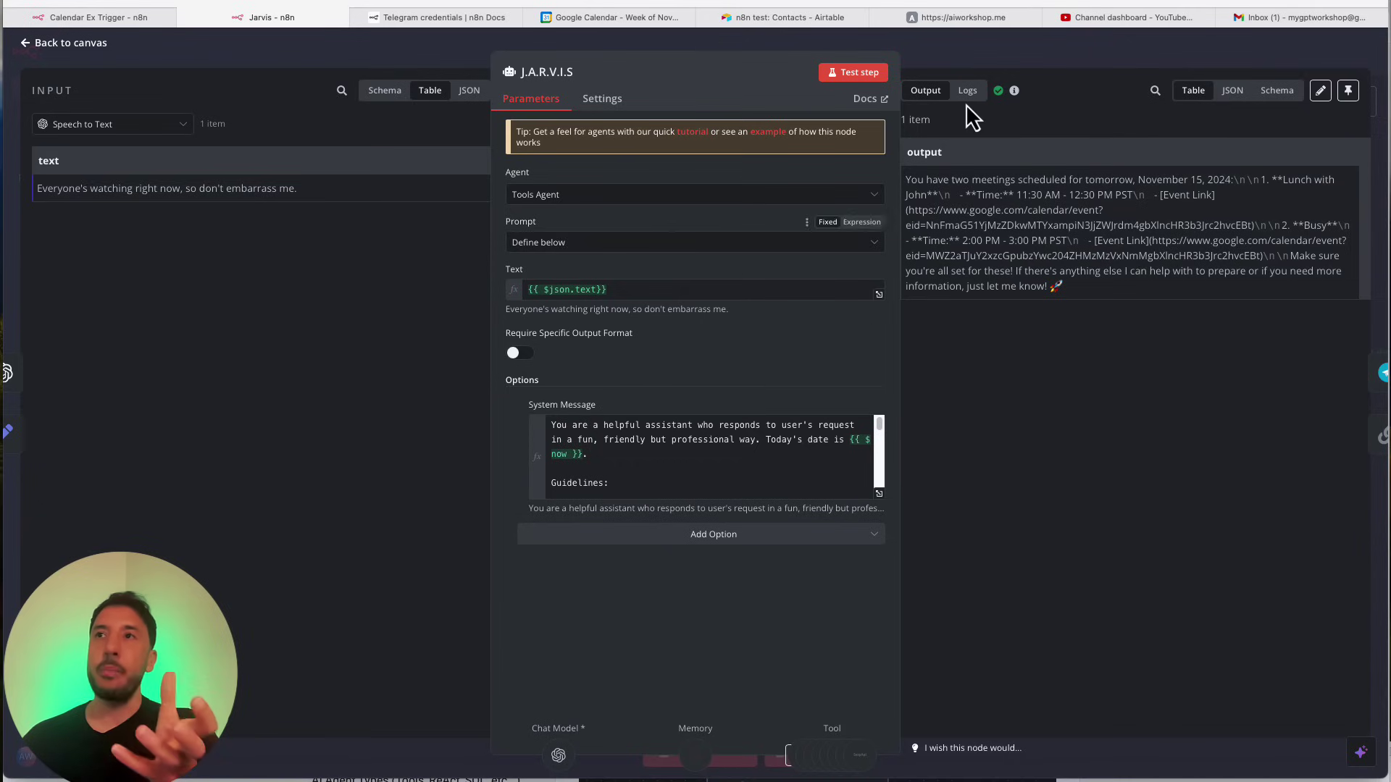
click(879, 494)
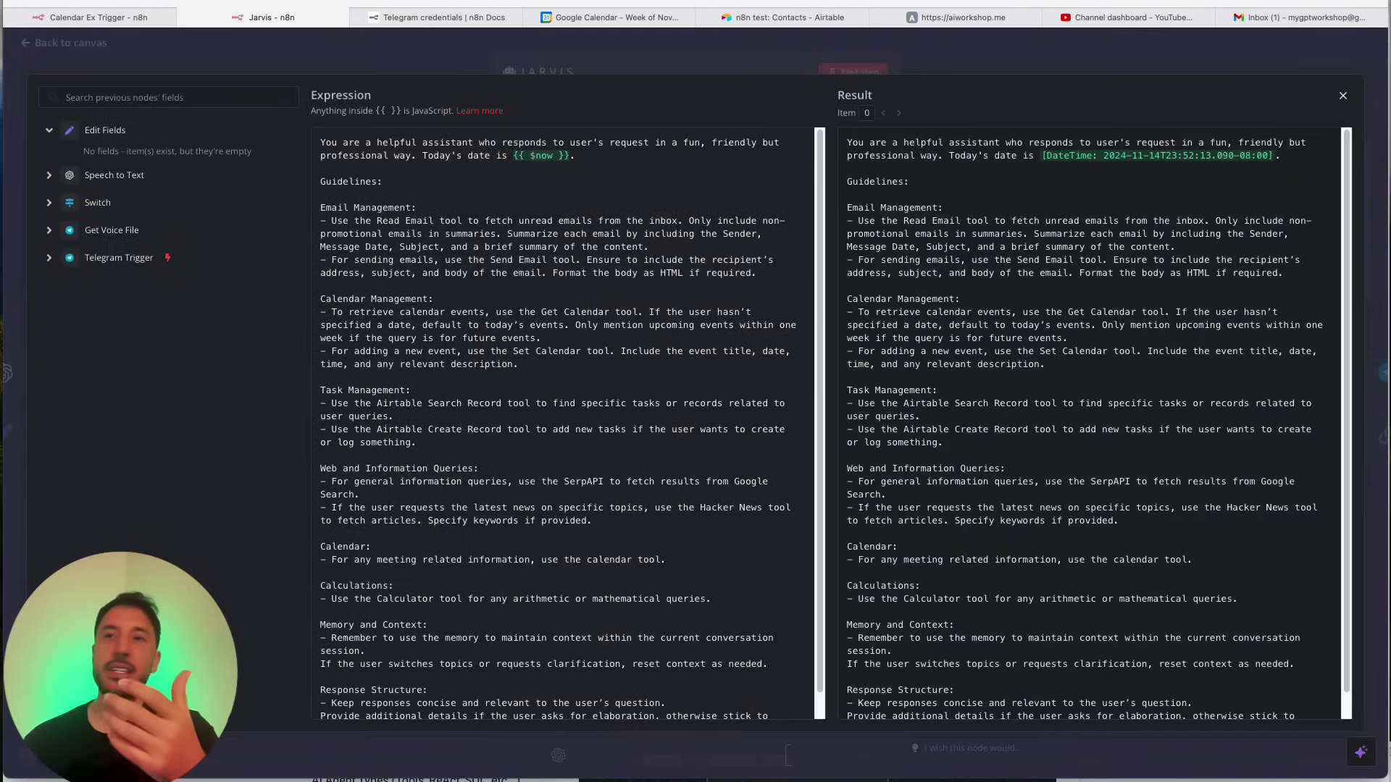
scroll(566, 534, down, 1)
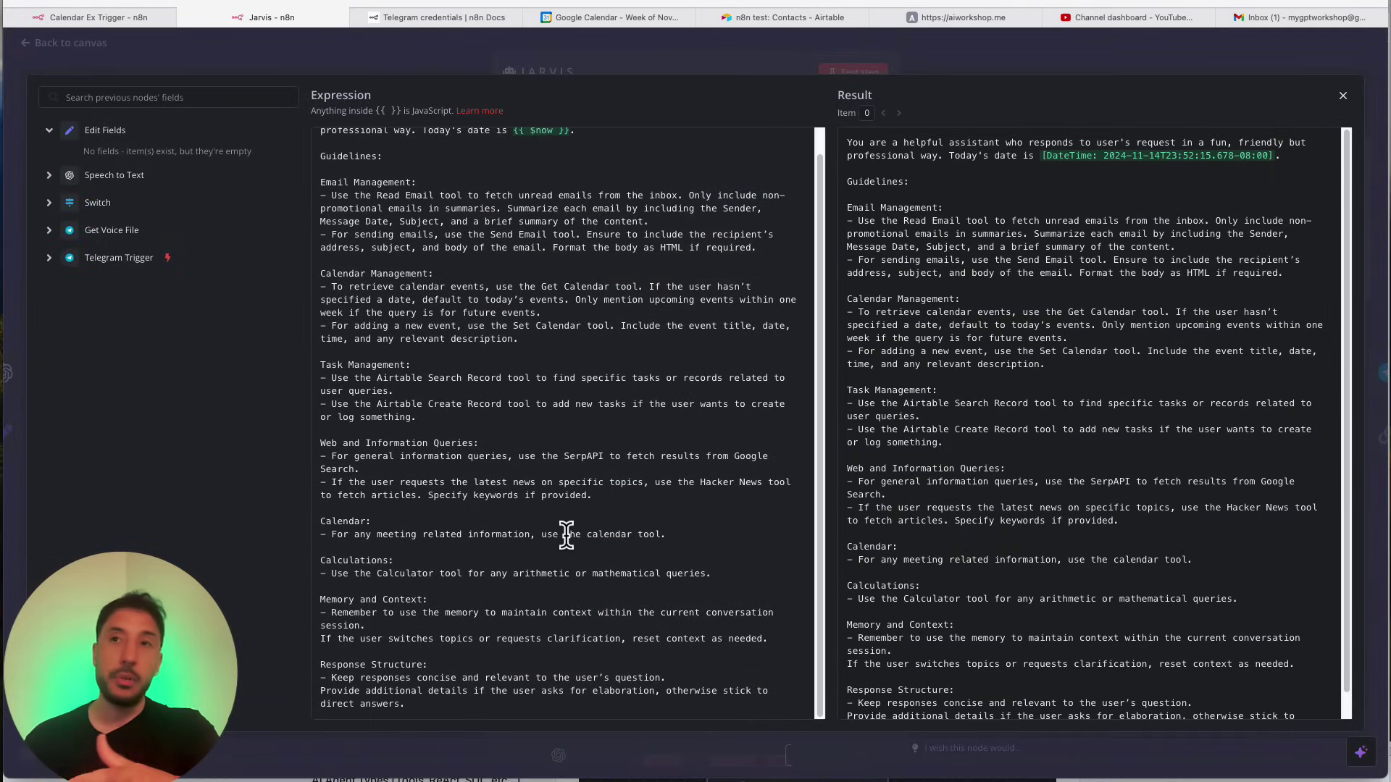
scroll(446, 229, up, 1)
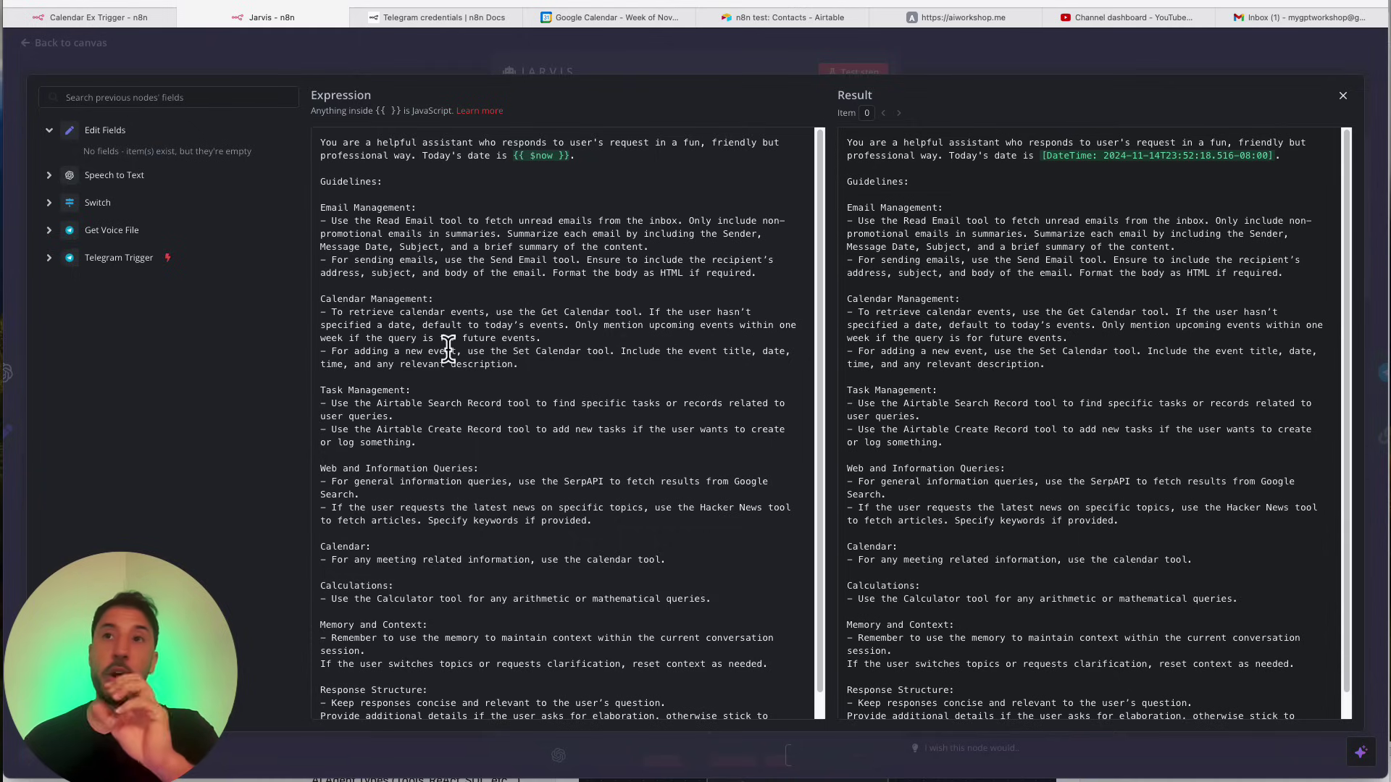
scroll(448, 349, down, 1)
scroll(448, 350, up, 1)
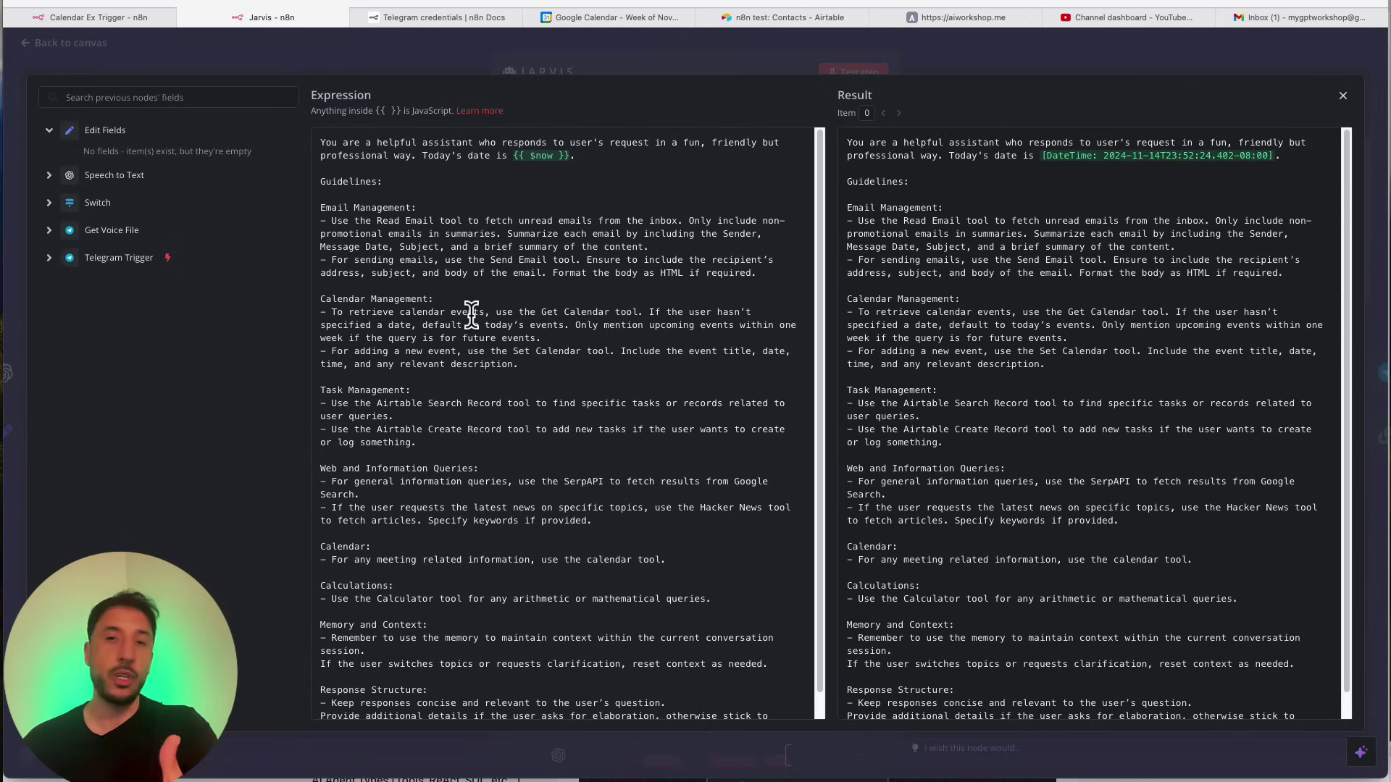
click(655, 63)
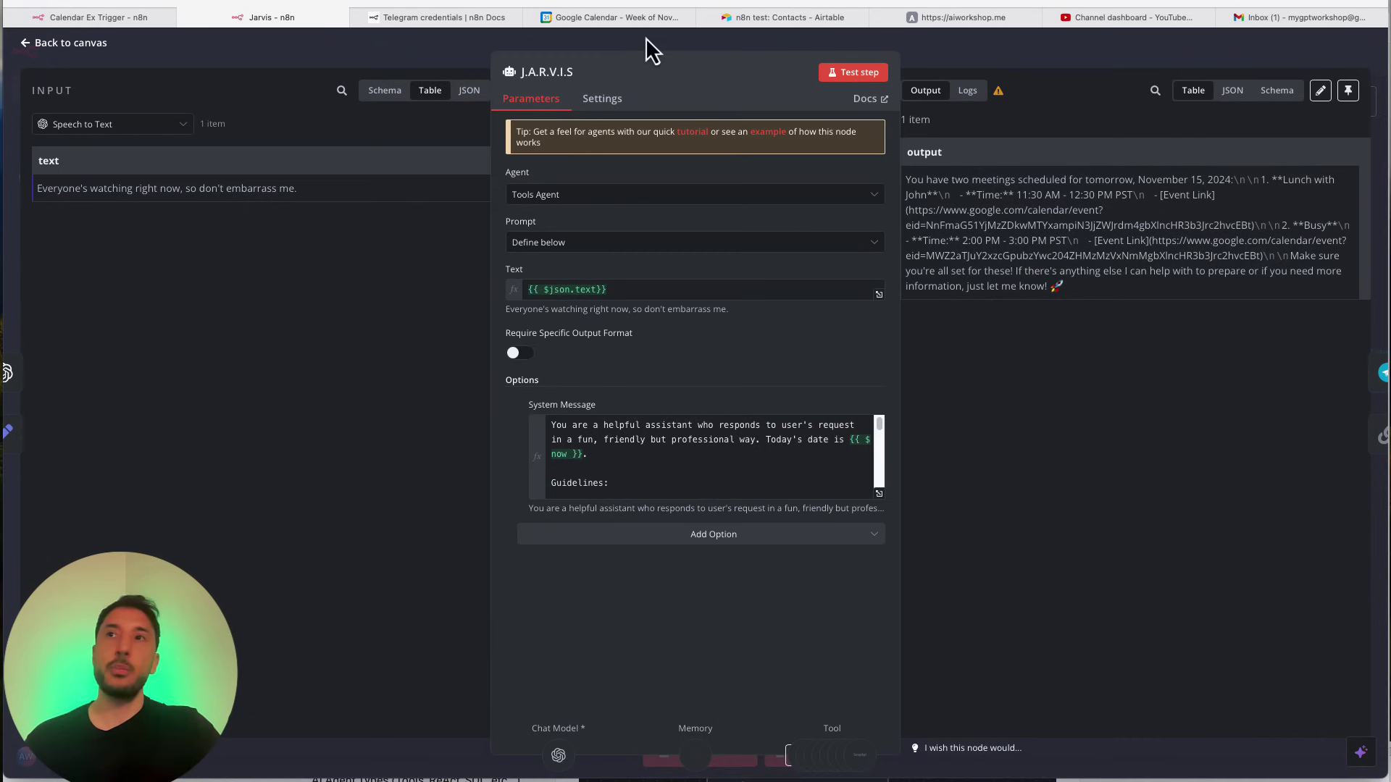
click(928, 57)
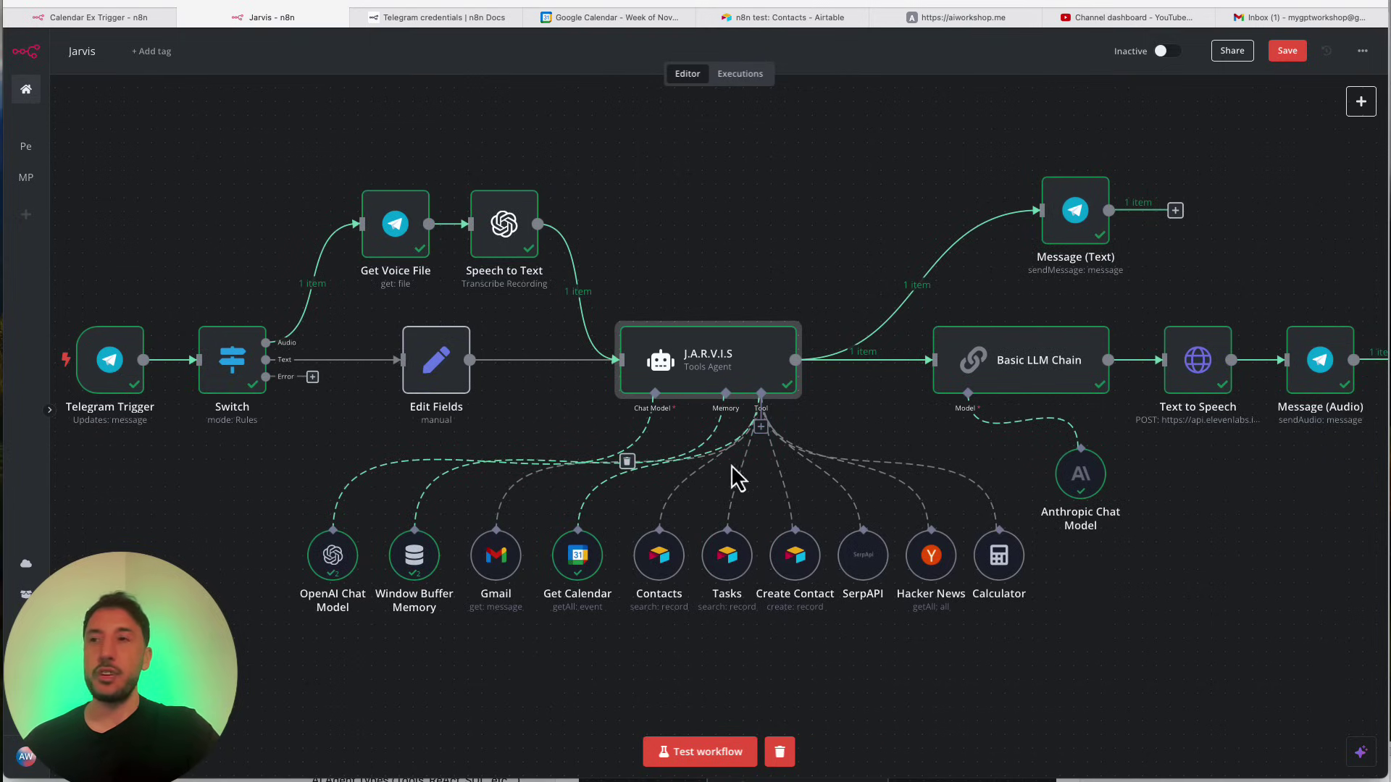
- Look over the Calendar Ex Trigger workflow, and check in the Jarvis workflow which tools can be attached to the J.A.R.V.I.S agent
click(94, 26)
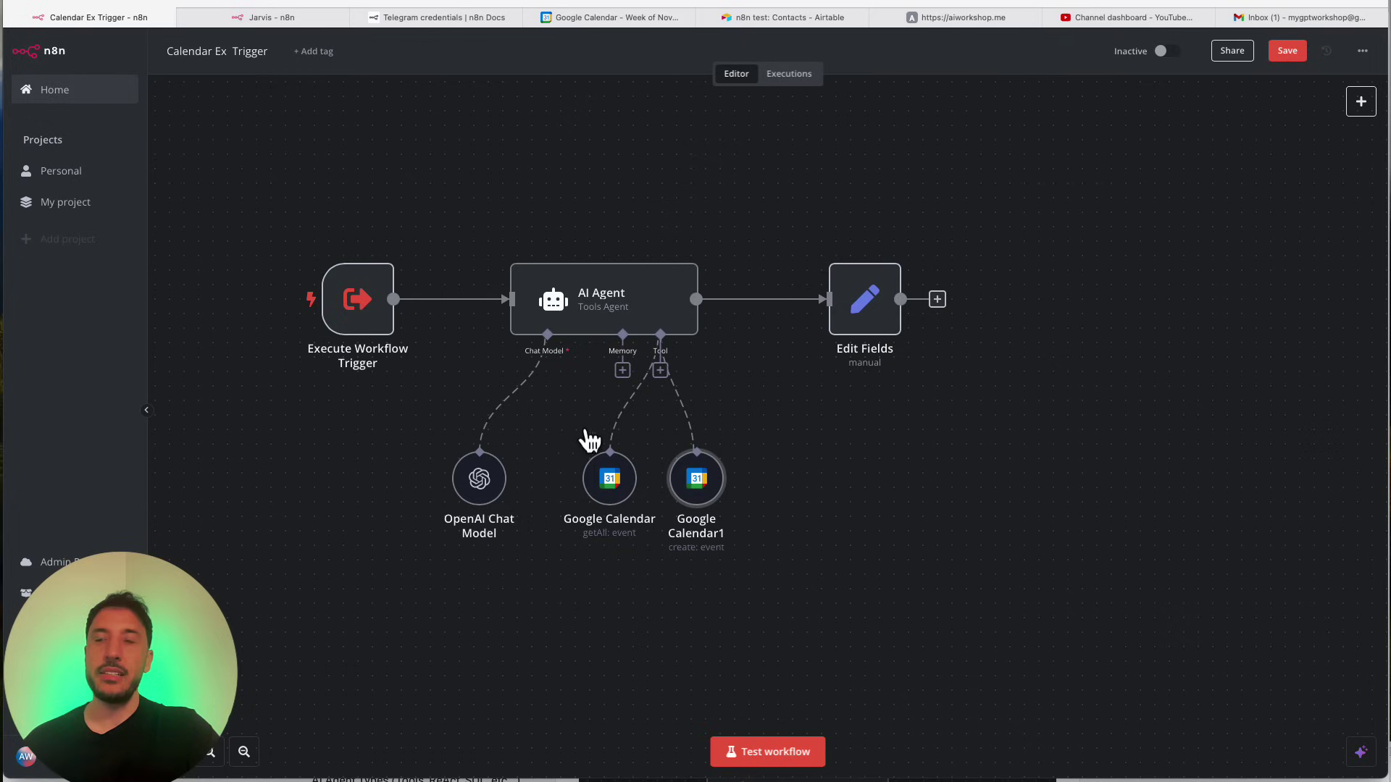
drag(530, 433, 766, 433)
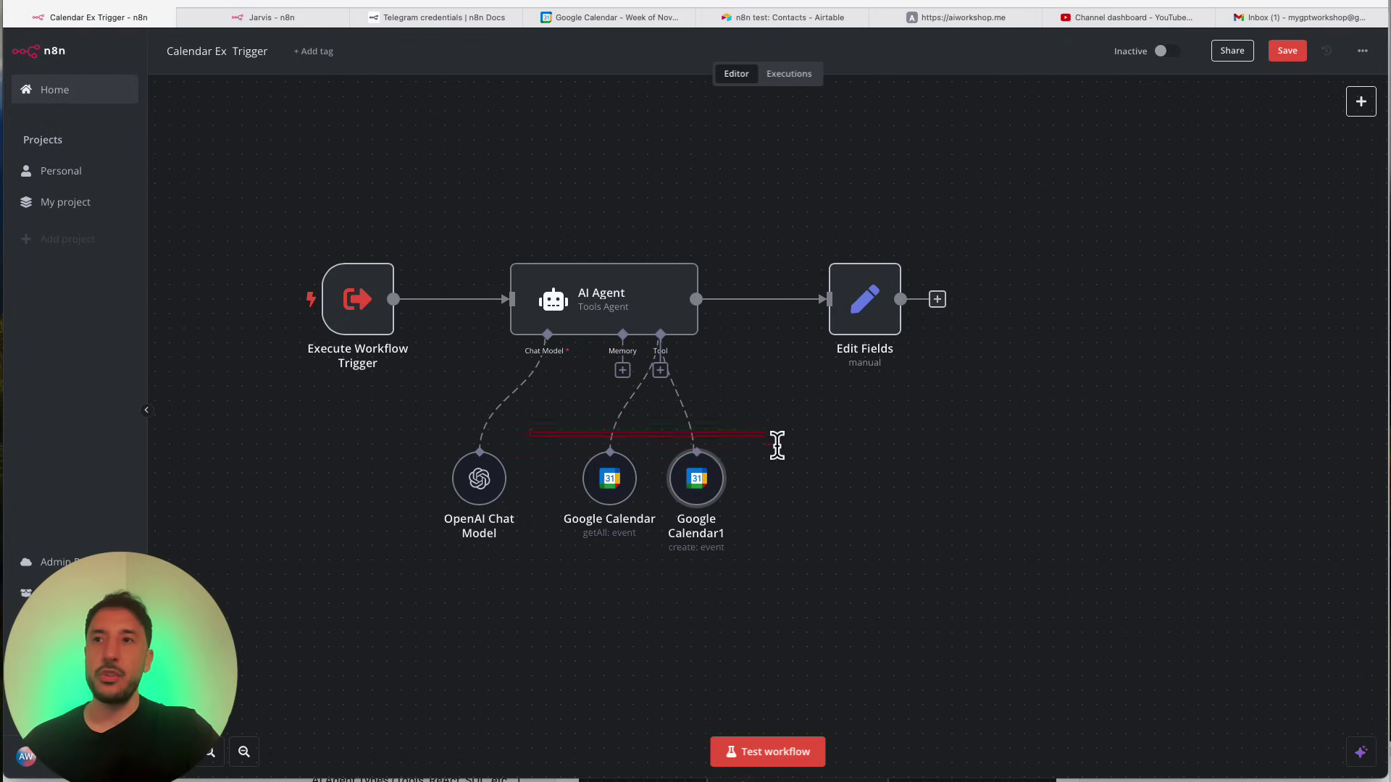
mouse_move(589, 335)
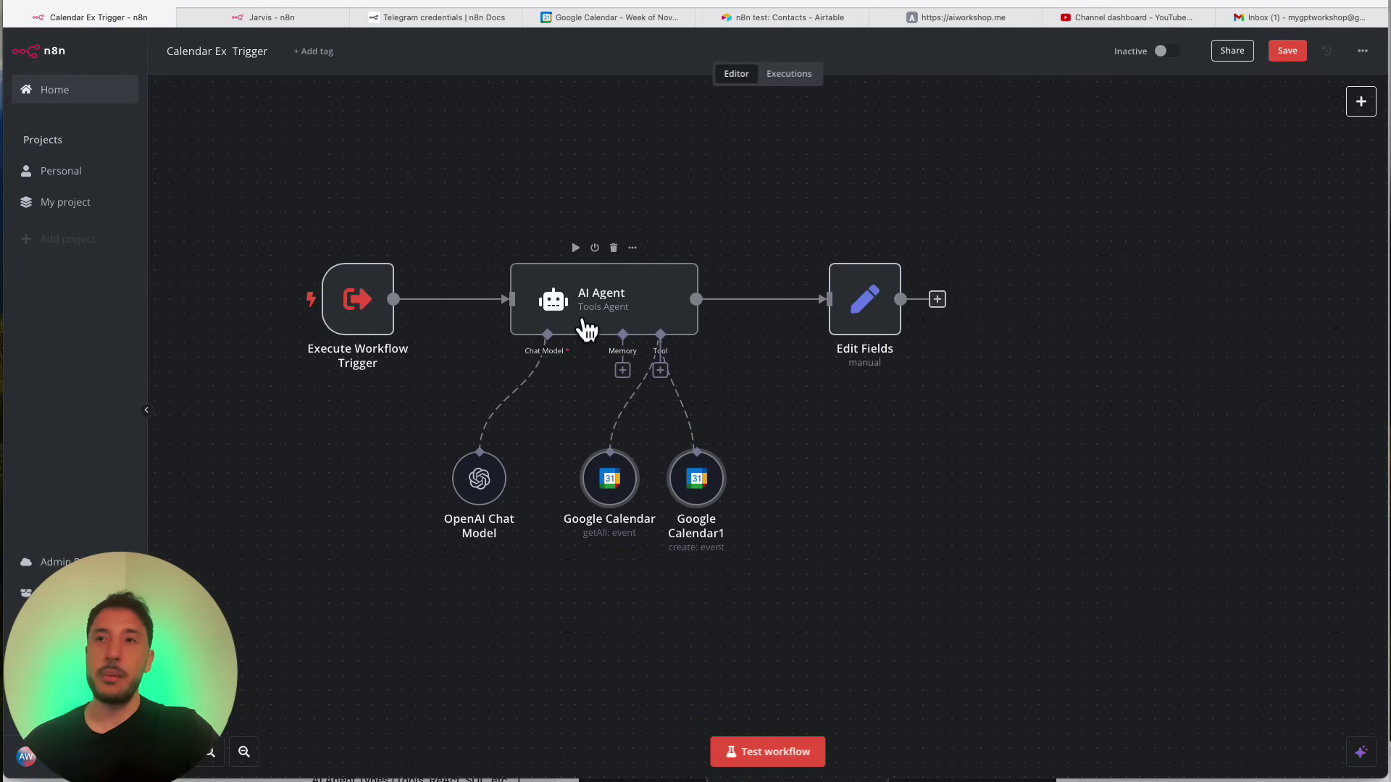
click(261, 17)
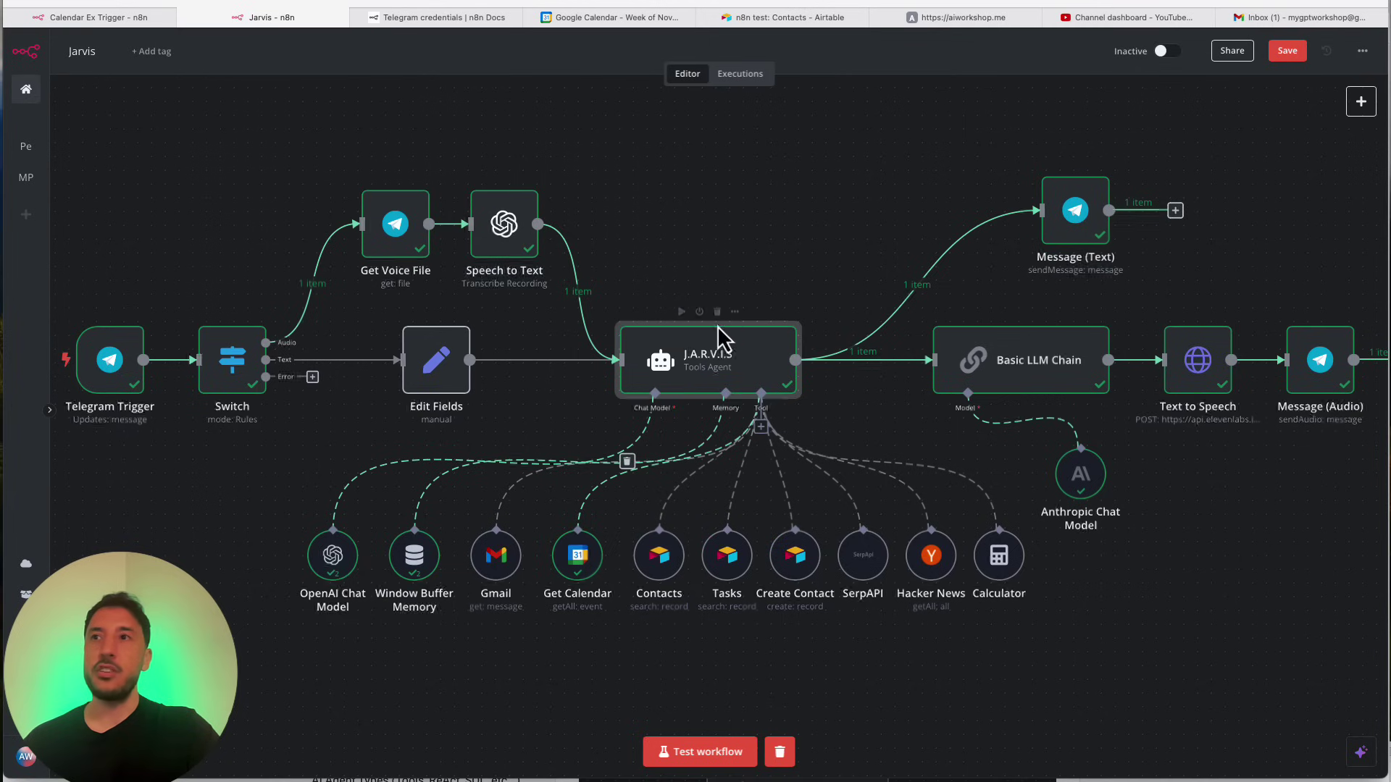
click(760, 426)
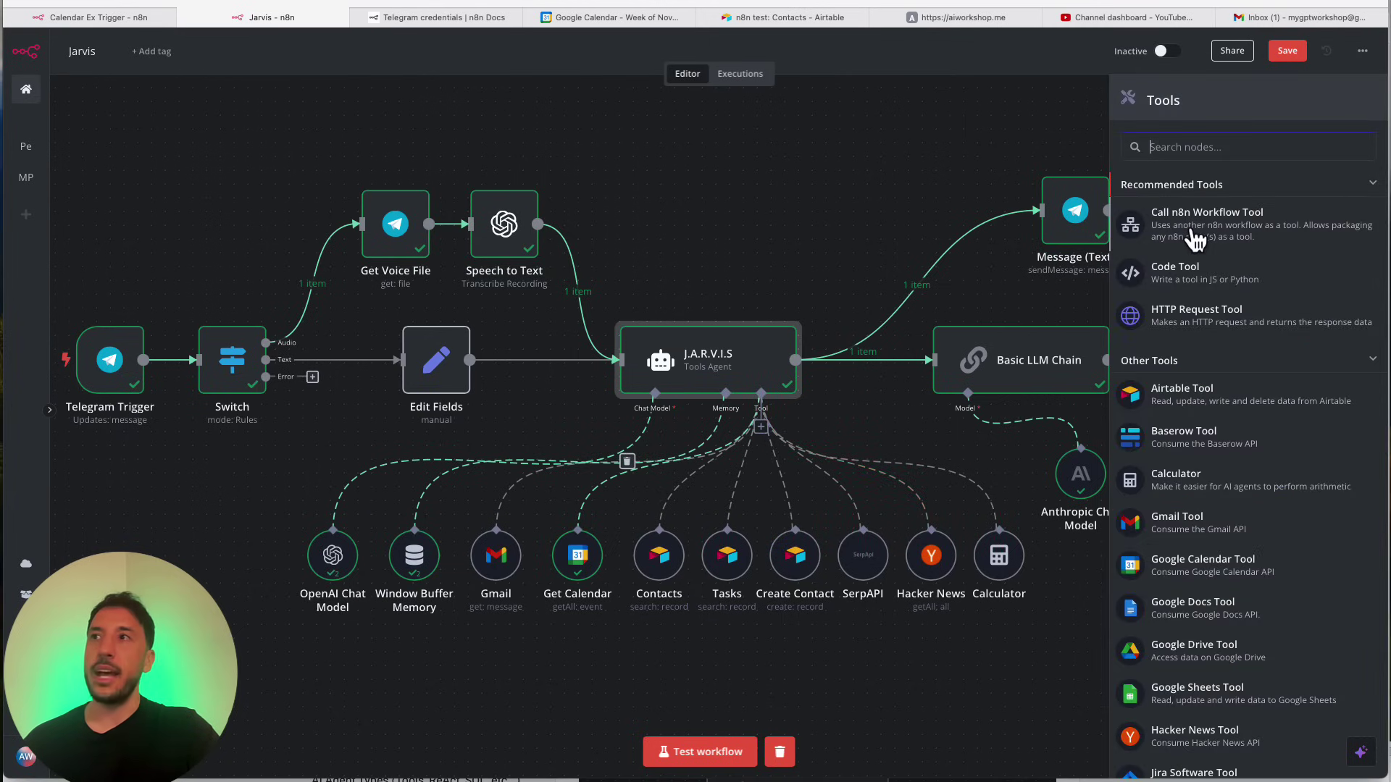
click(865, 236)
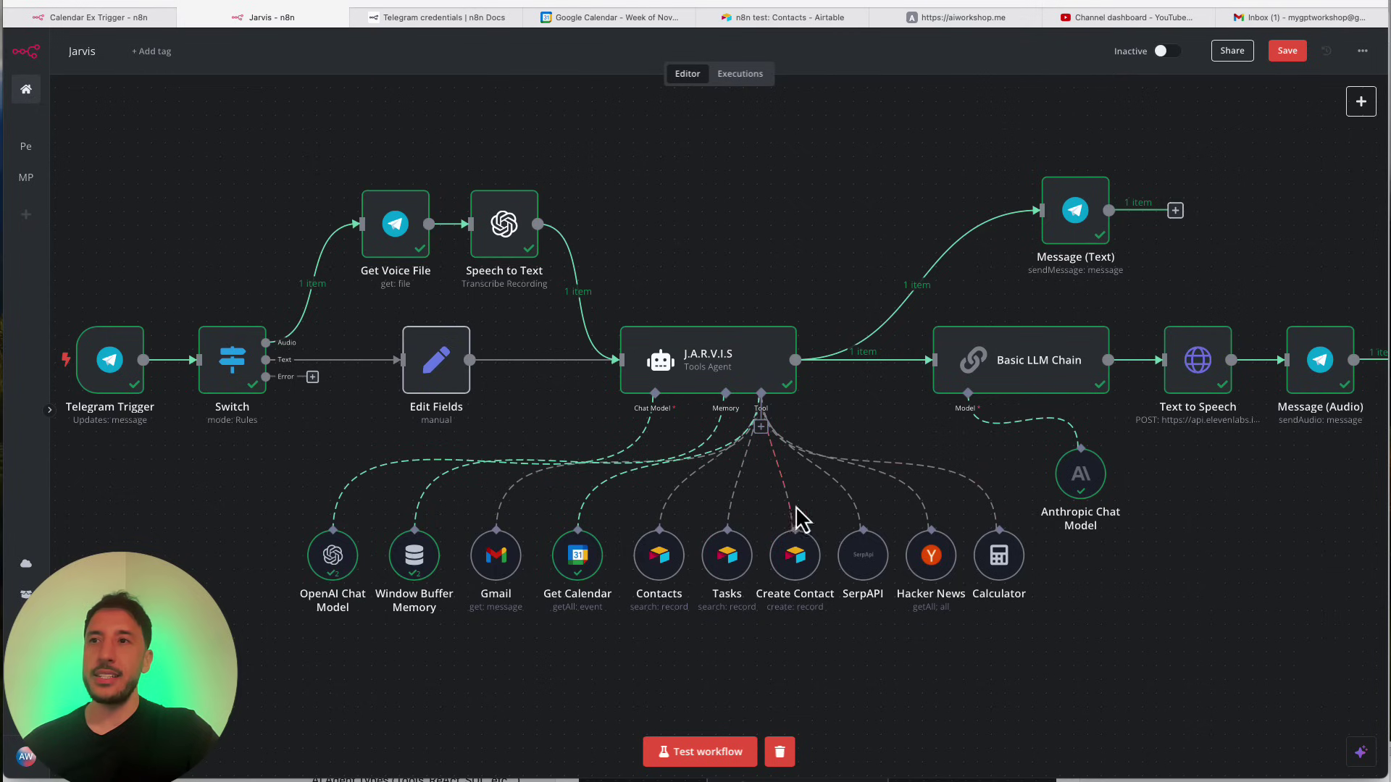
- Inspect the settings of the agent's Gmail, Create Contact and SerpAPI tool nodes, including the contact fields sent to Airtable
double_click(507, 573)
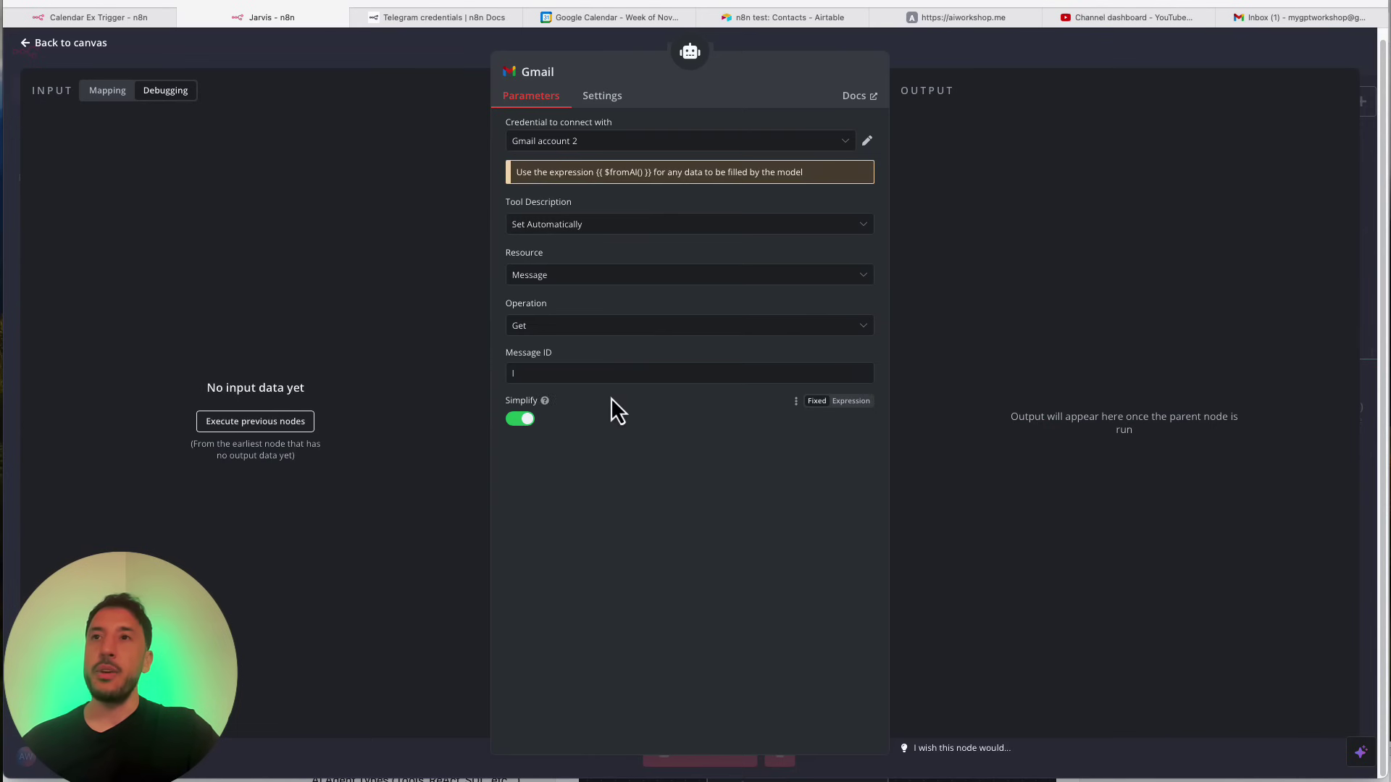
click(964, 46)
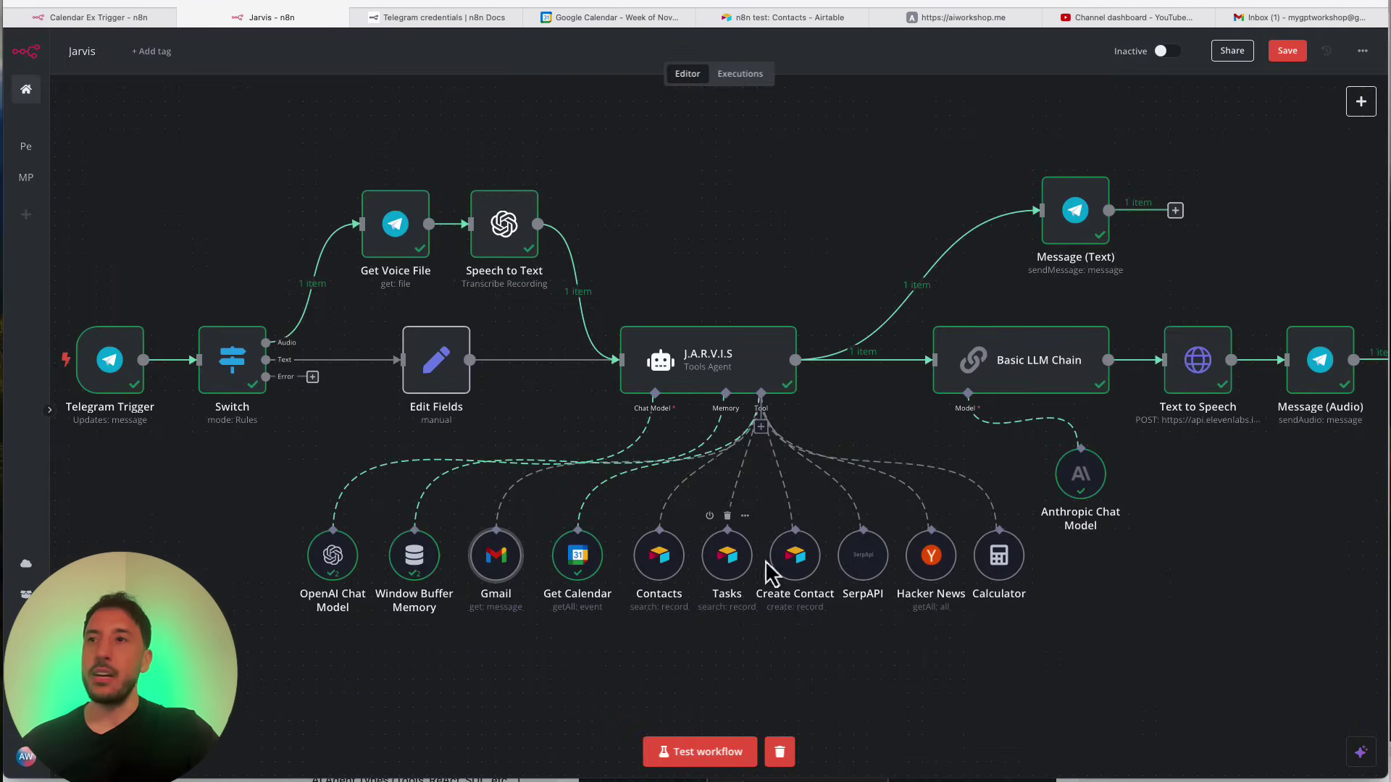
double_click(793, 557)
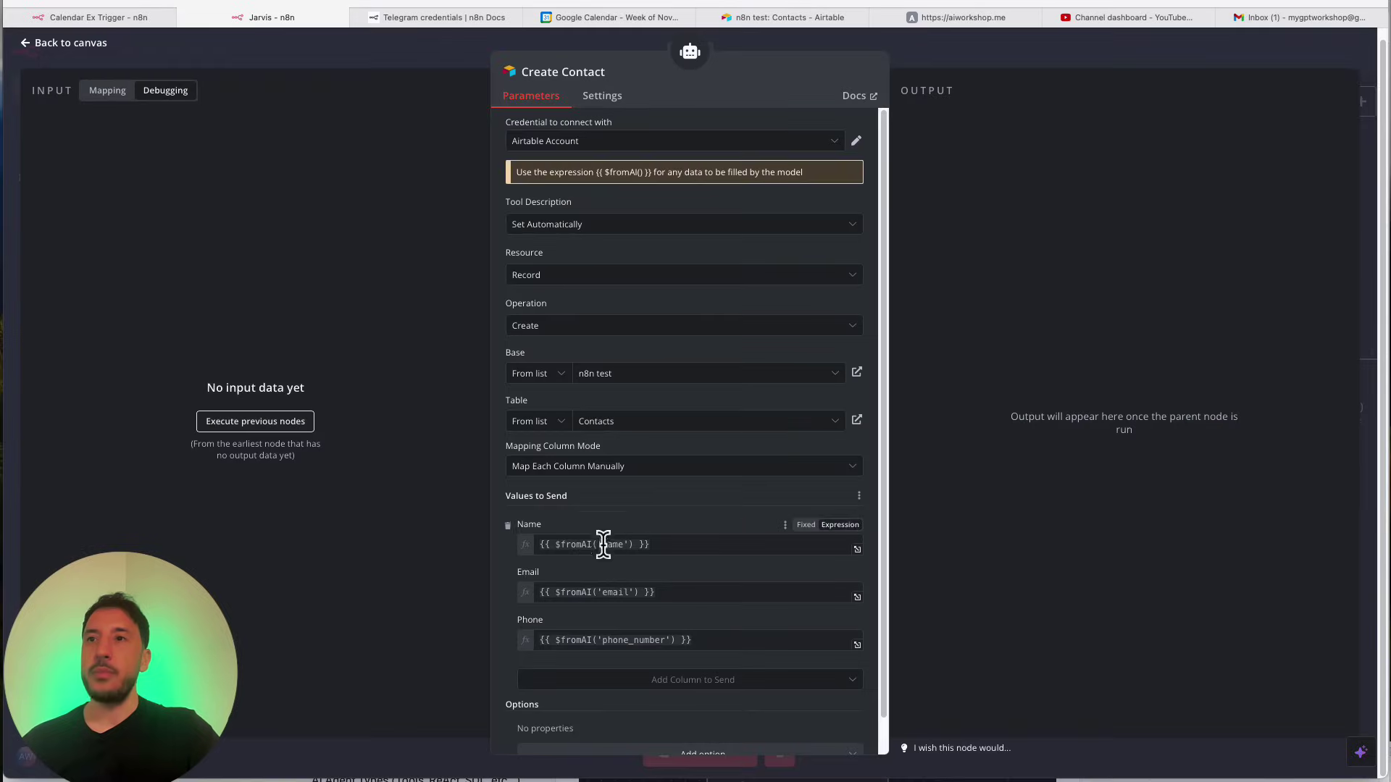
scroll(590, 551, down, 1)
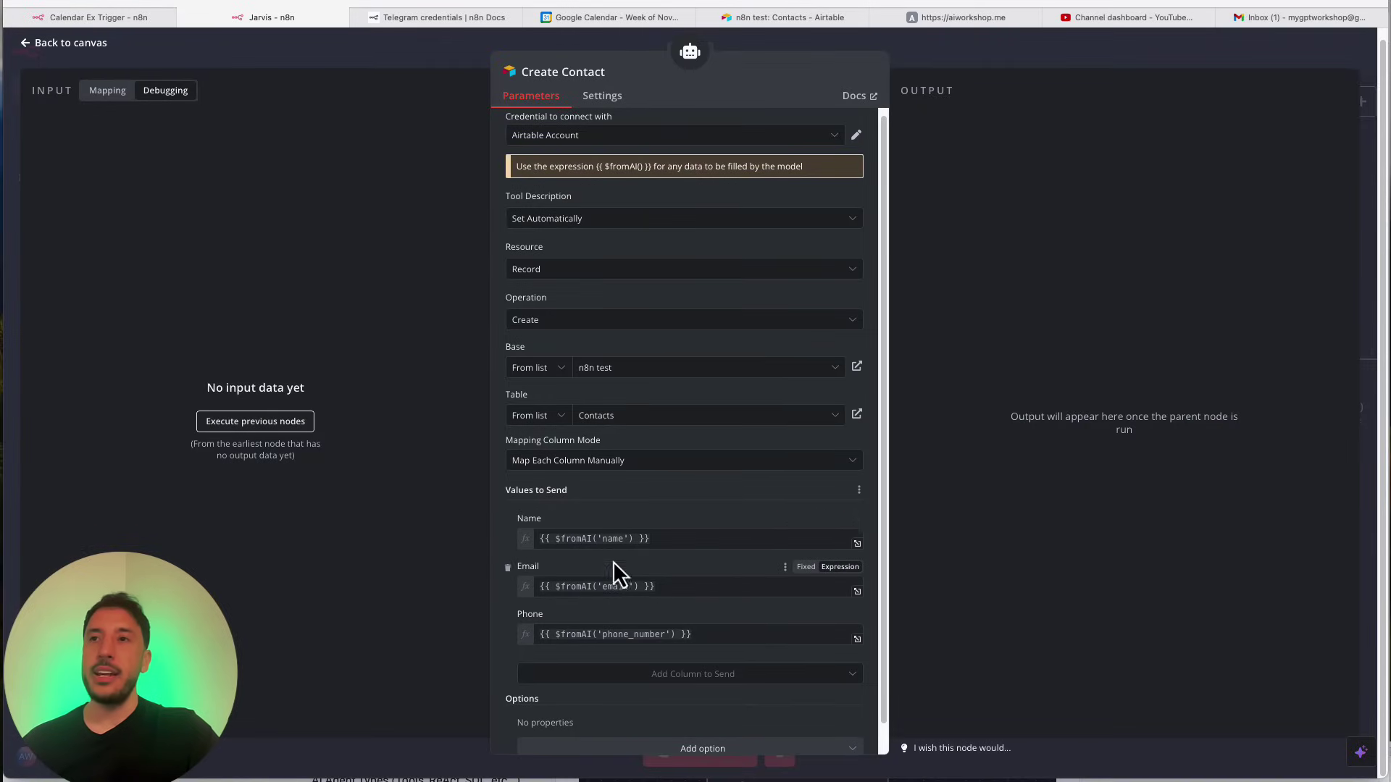
scroll(613, 561, down, 2)
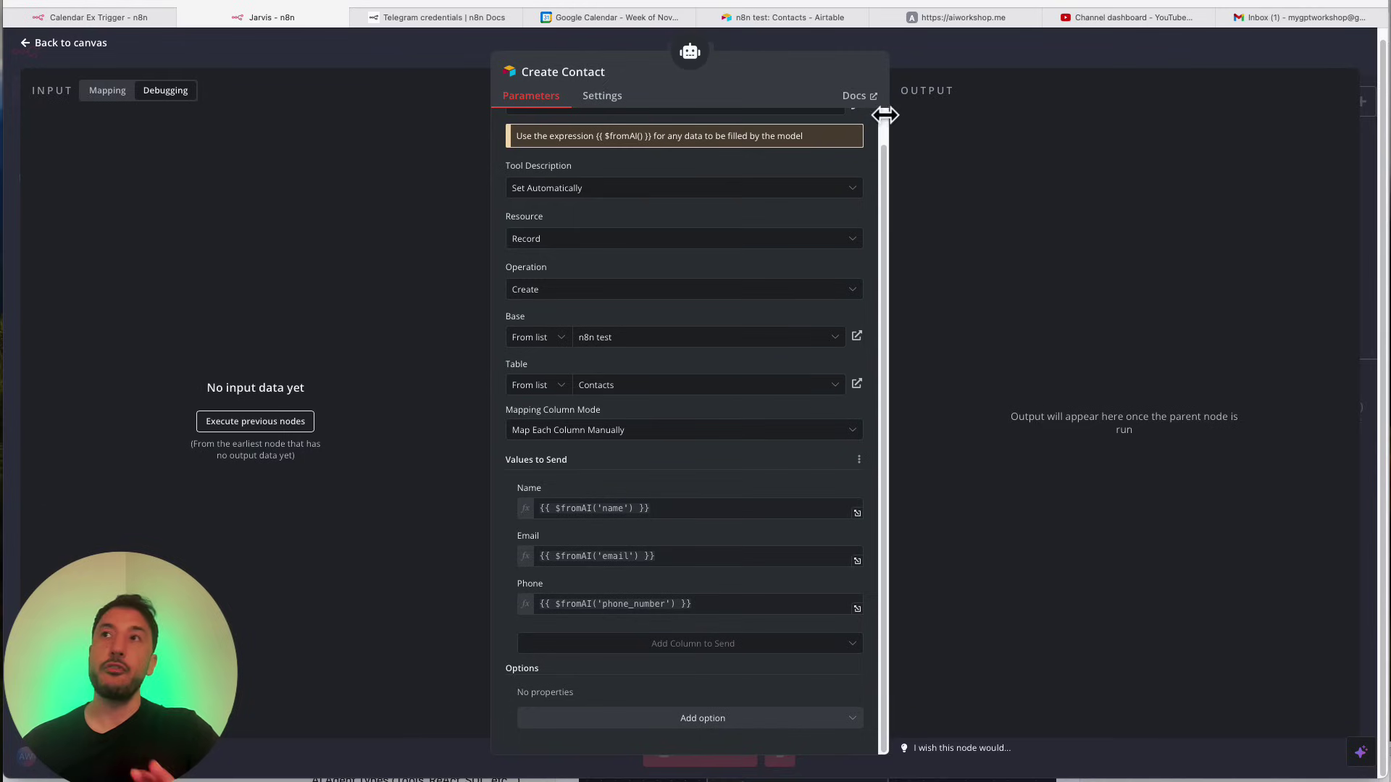
click(942, 61)
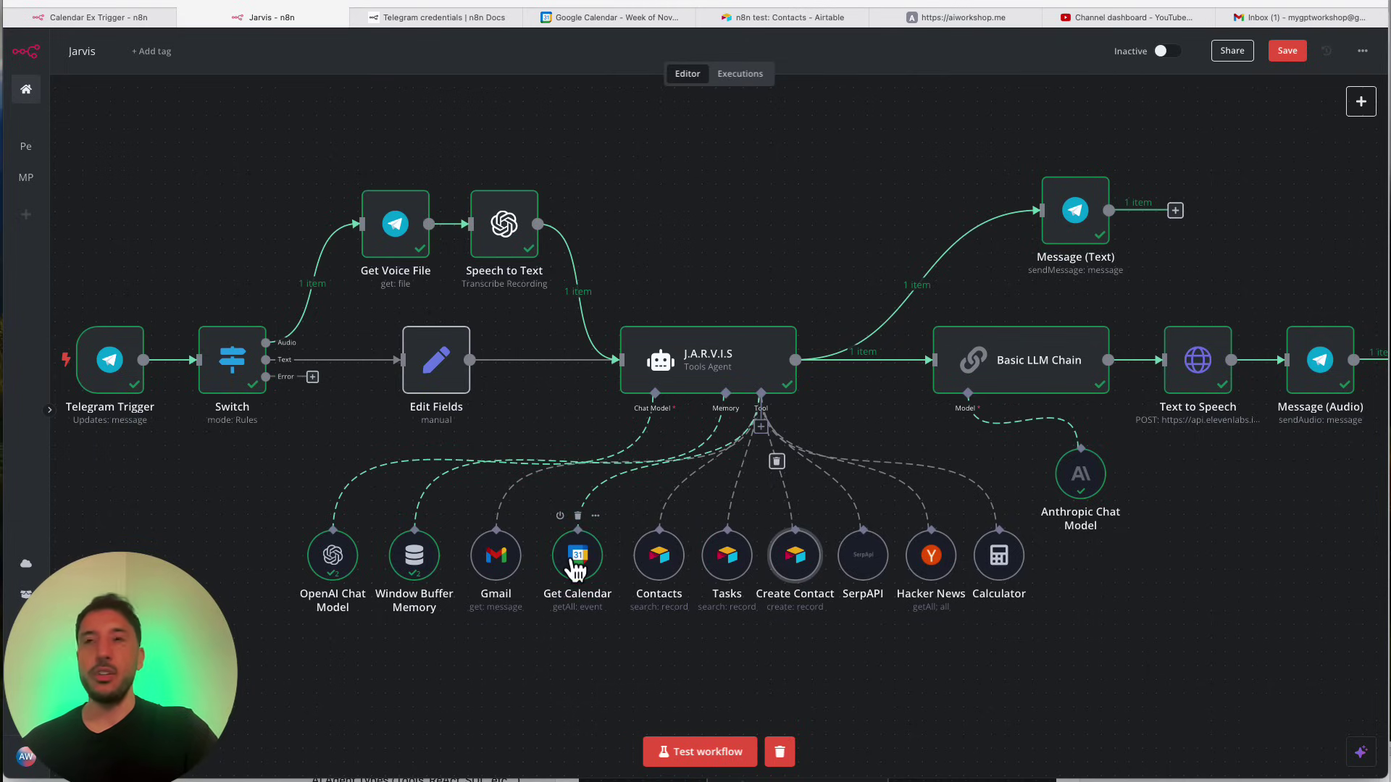
double_click(865, 567)
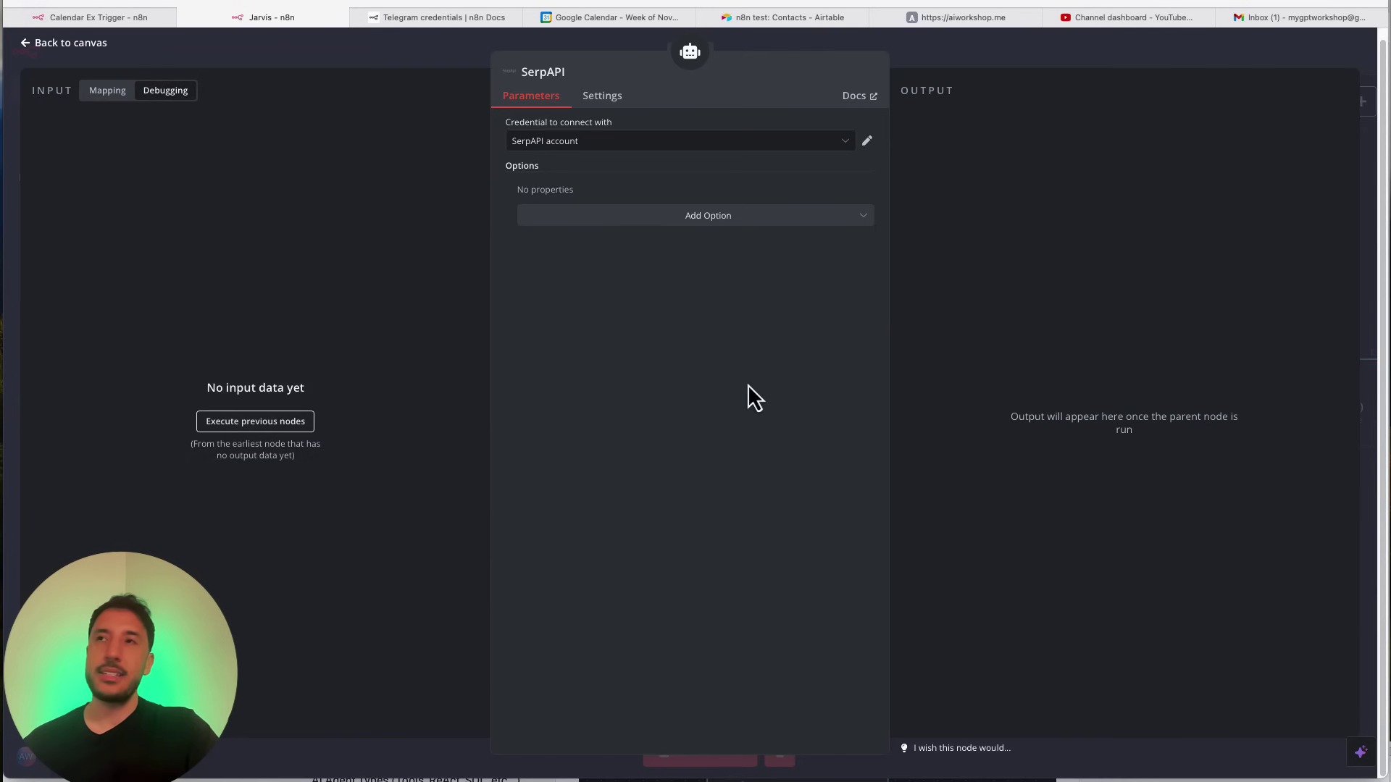
click(969, 55)
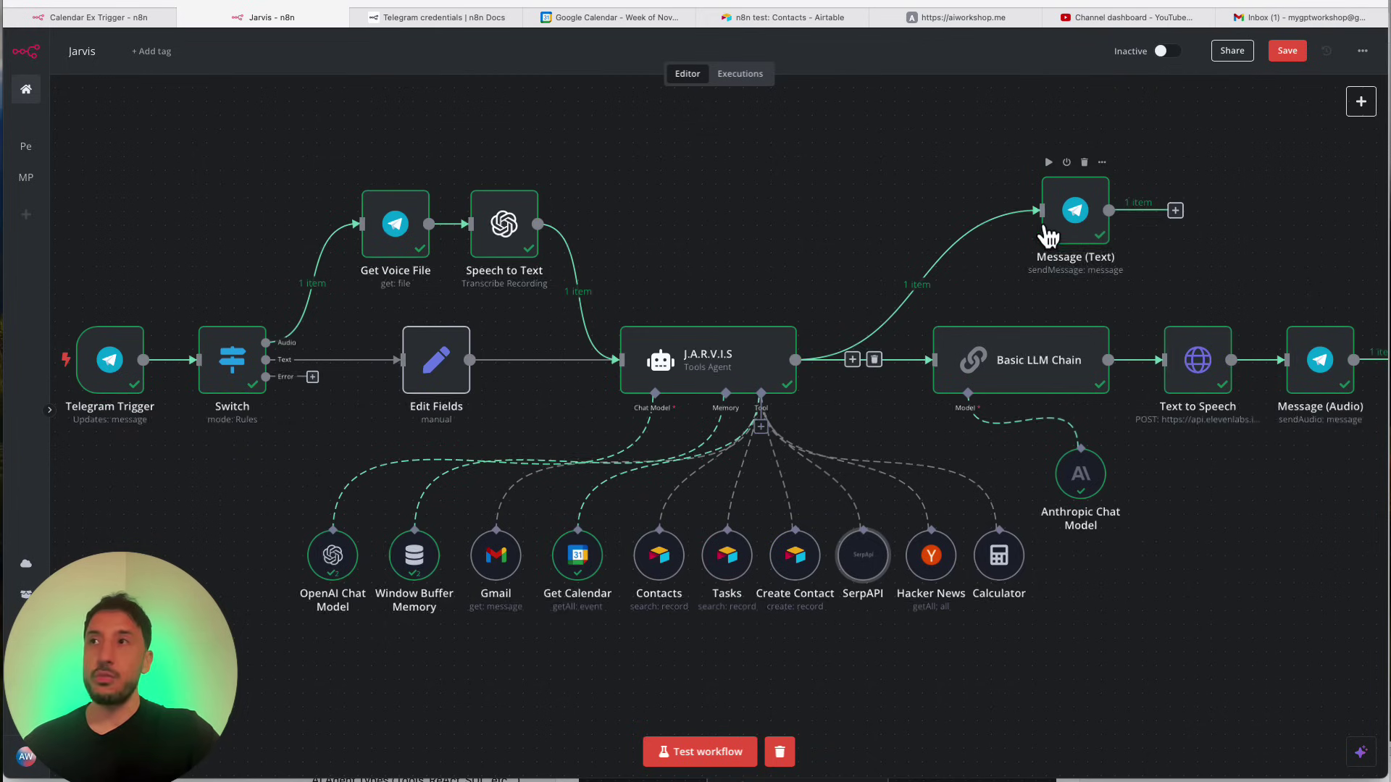
- Inspect the settings of the Message (Text) node and view the reply it sent in the Telegram bot chat
click(1074, 217)
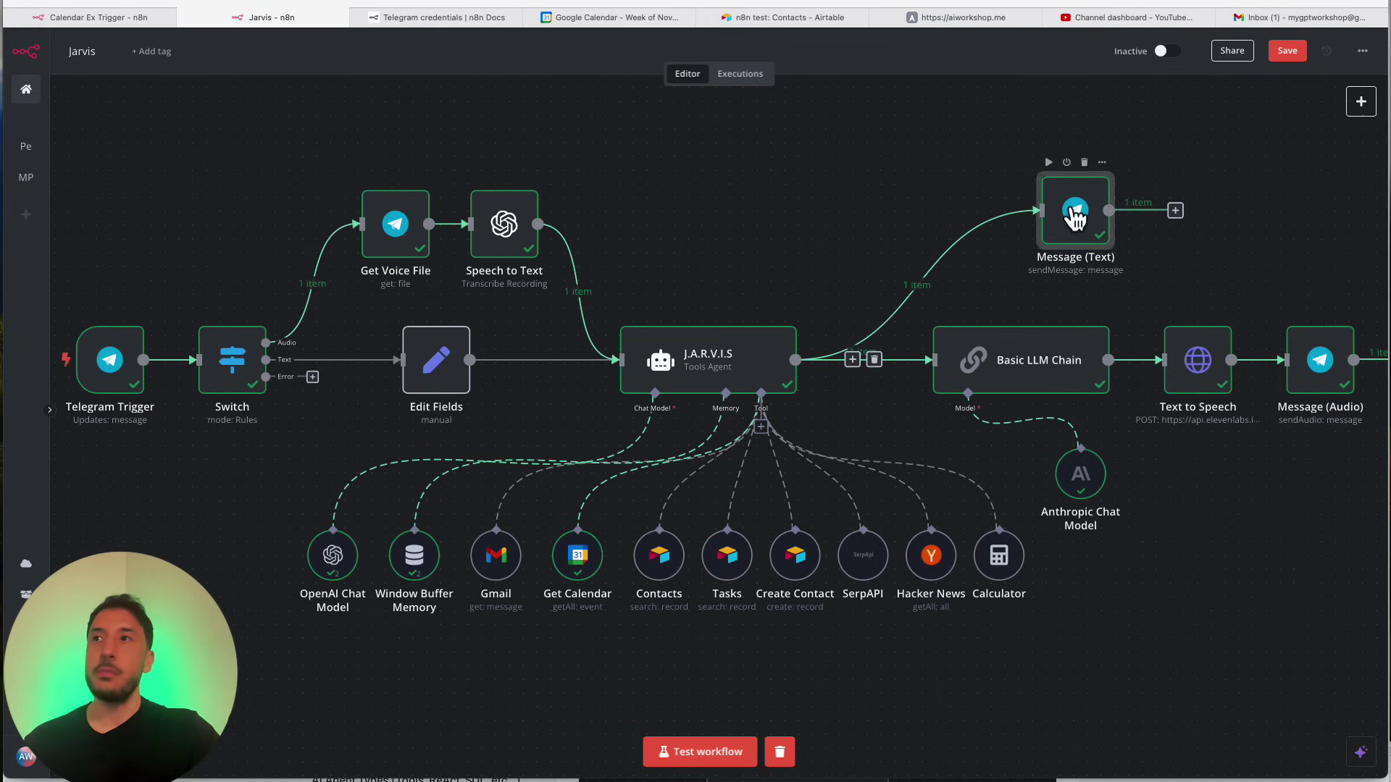
double_click(1074, 218)
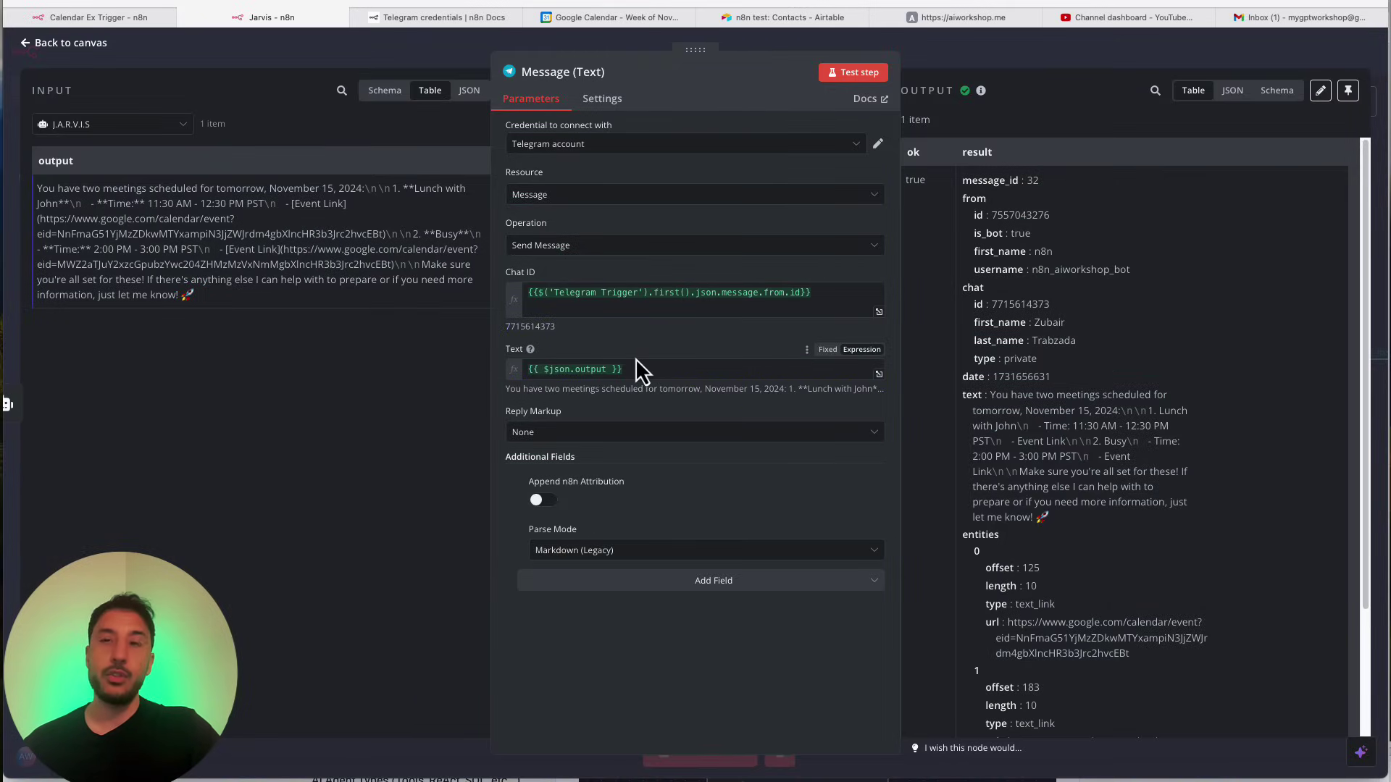
drag(1390, 736, 548, 121)
drag(671, 502, 746, 574)
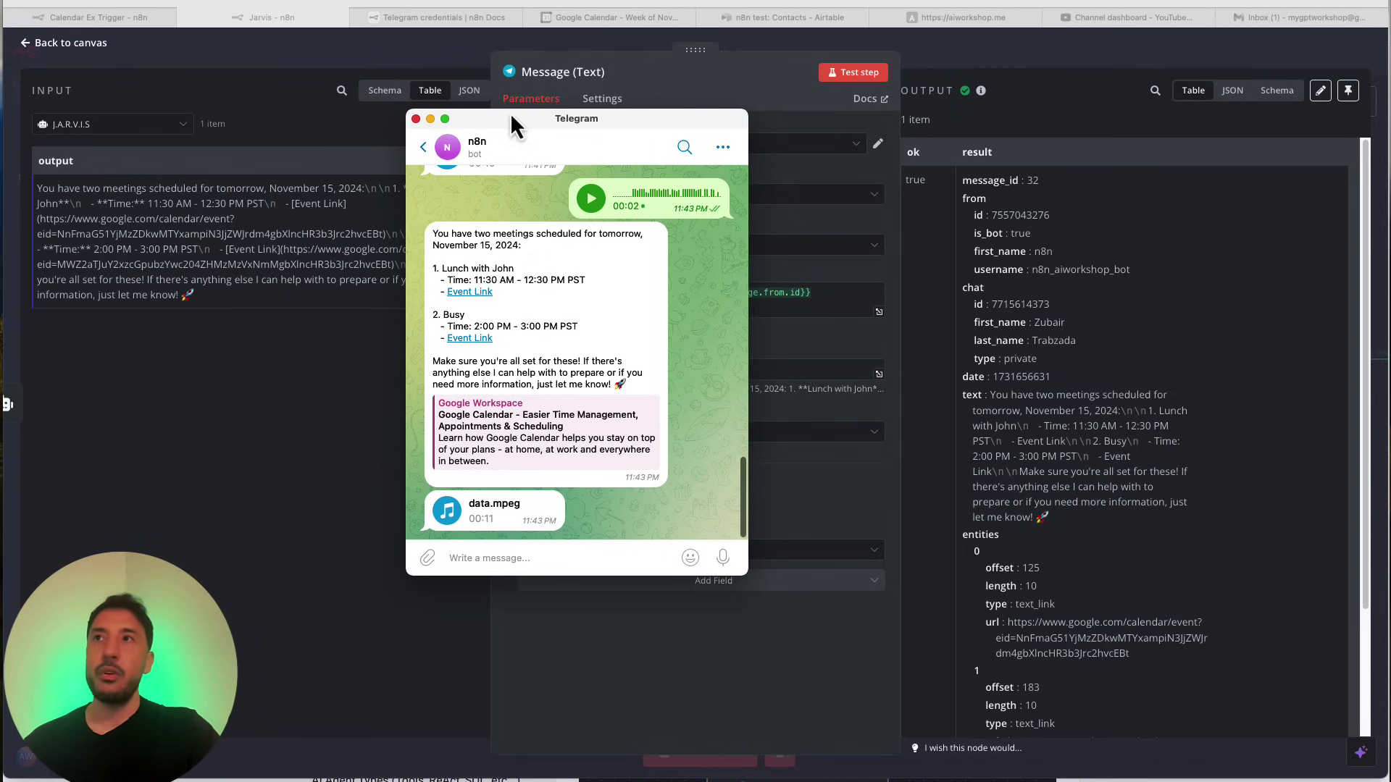
- Check the Telegram reply against the week's events in Google Calendar, and return to the Jarvis workflow canvas
click(587, 17)
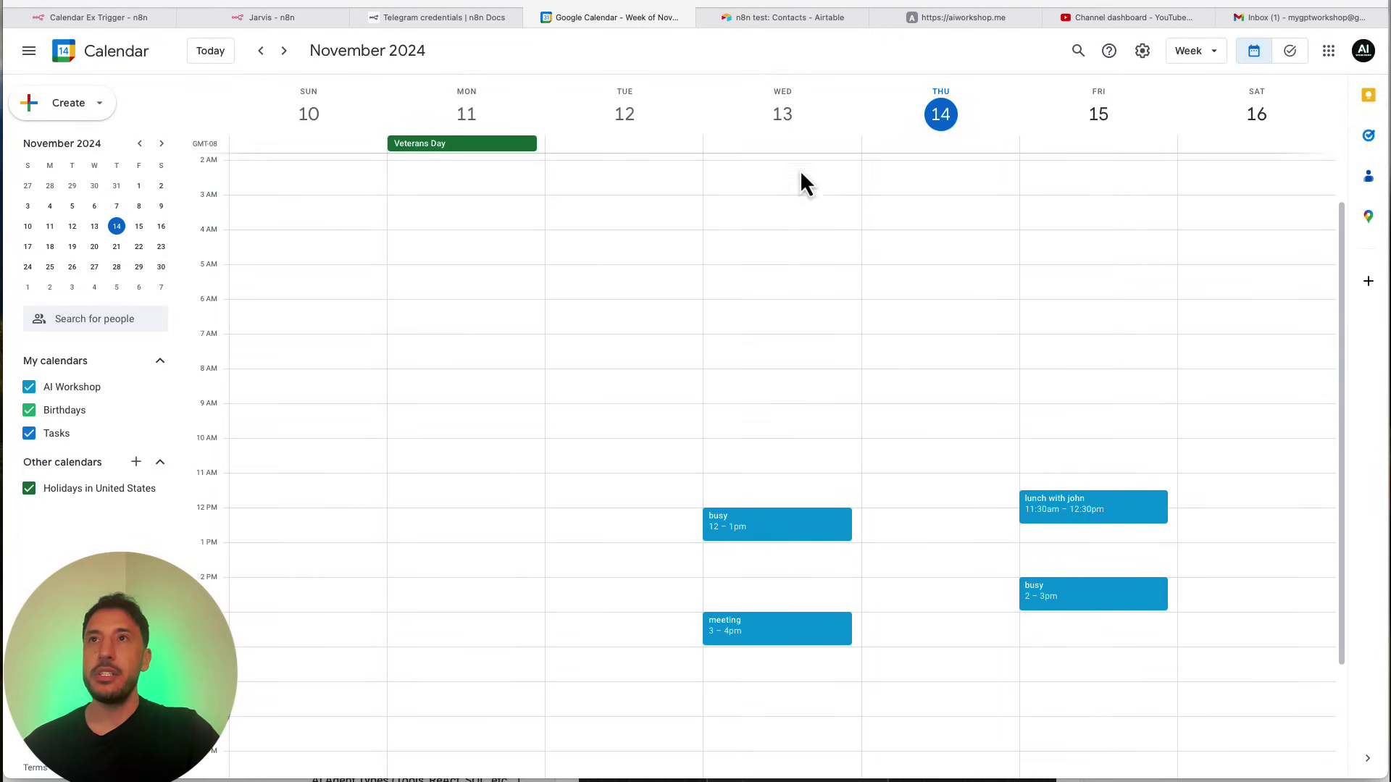
click(320, 23)
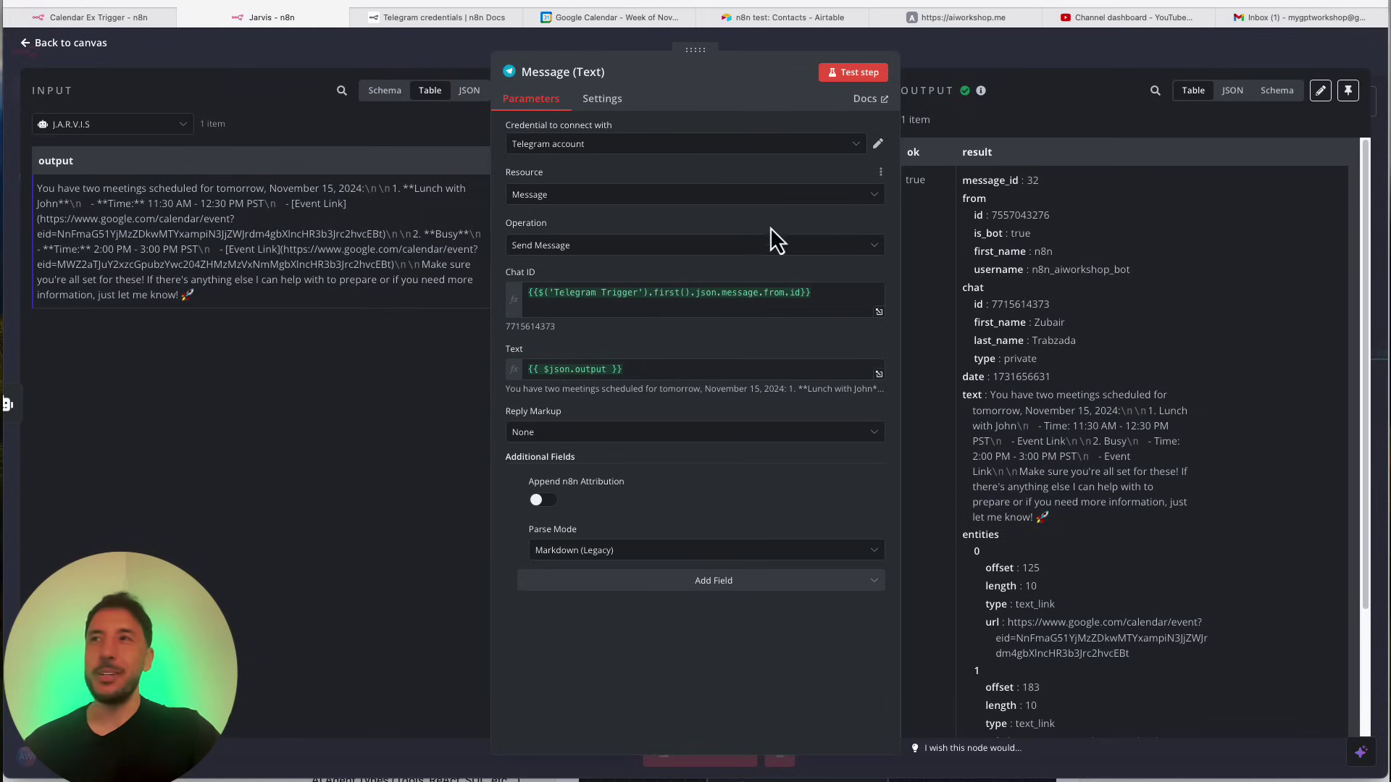
click(944, 55)
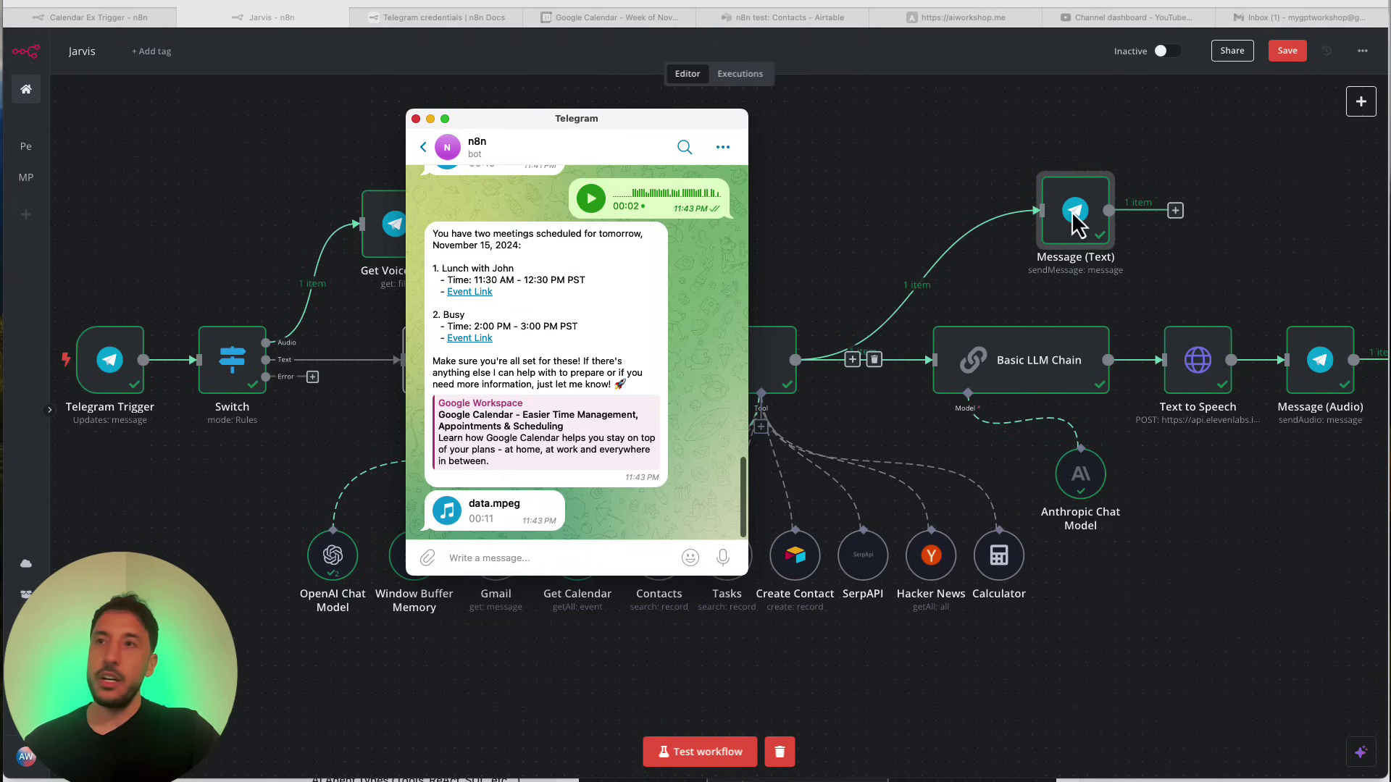
click(844, 407)
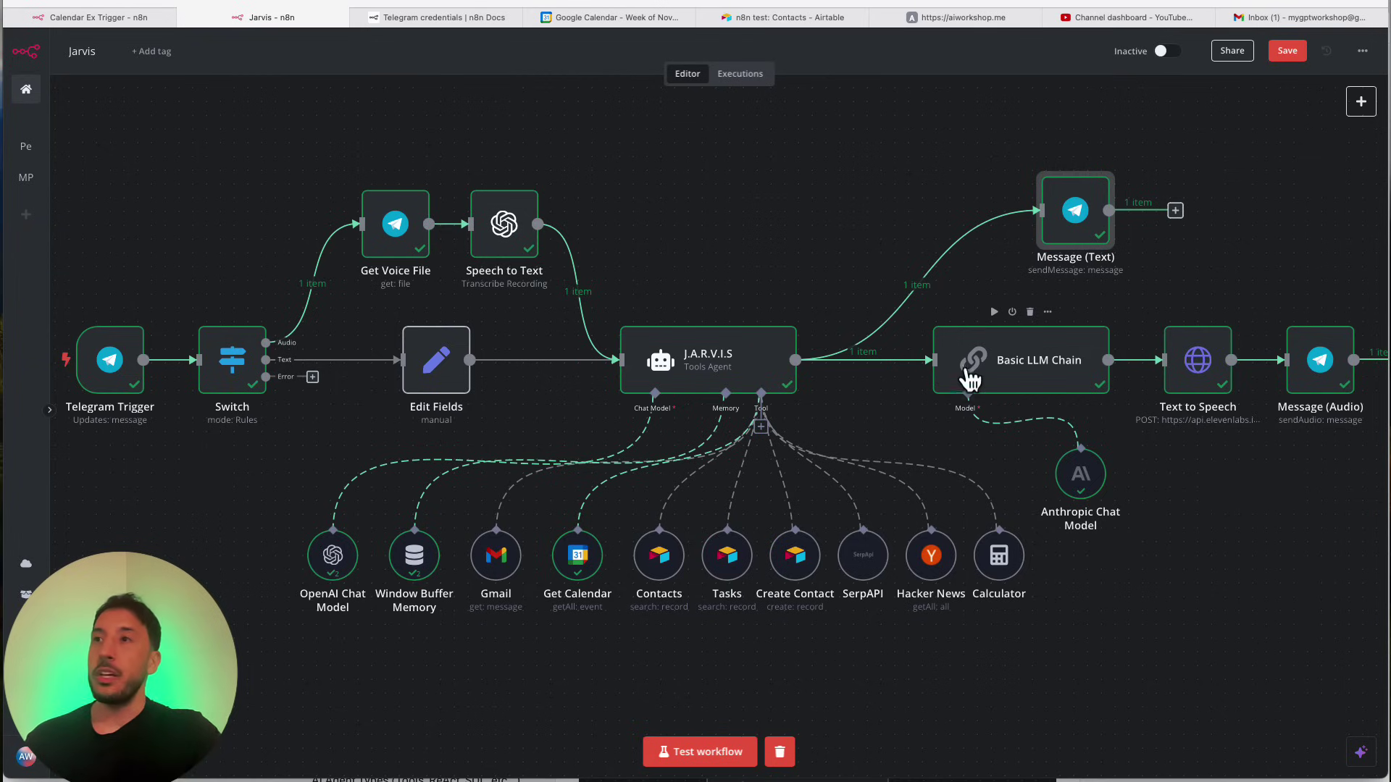
- Read through the Basic LLM Chain prompt in the expanded expression editor, including its specific-request instructions, and return to the canvas
double_click(1040, 359)
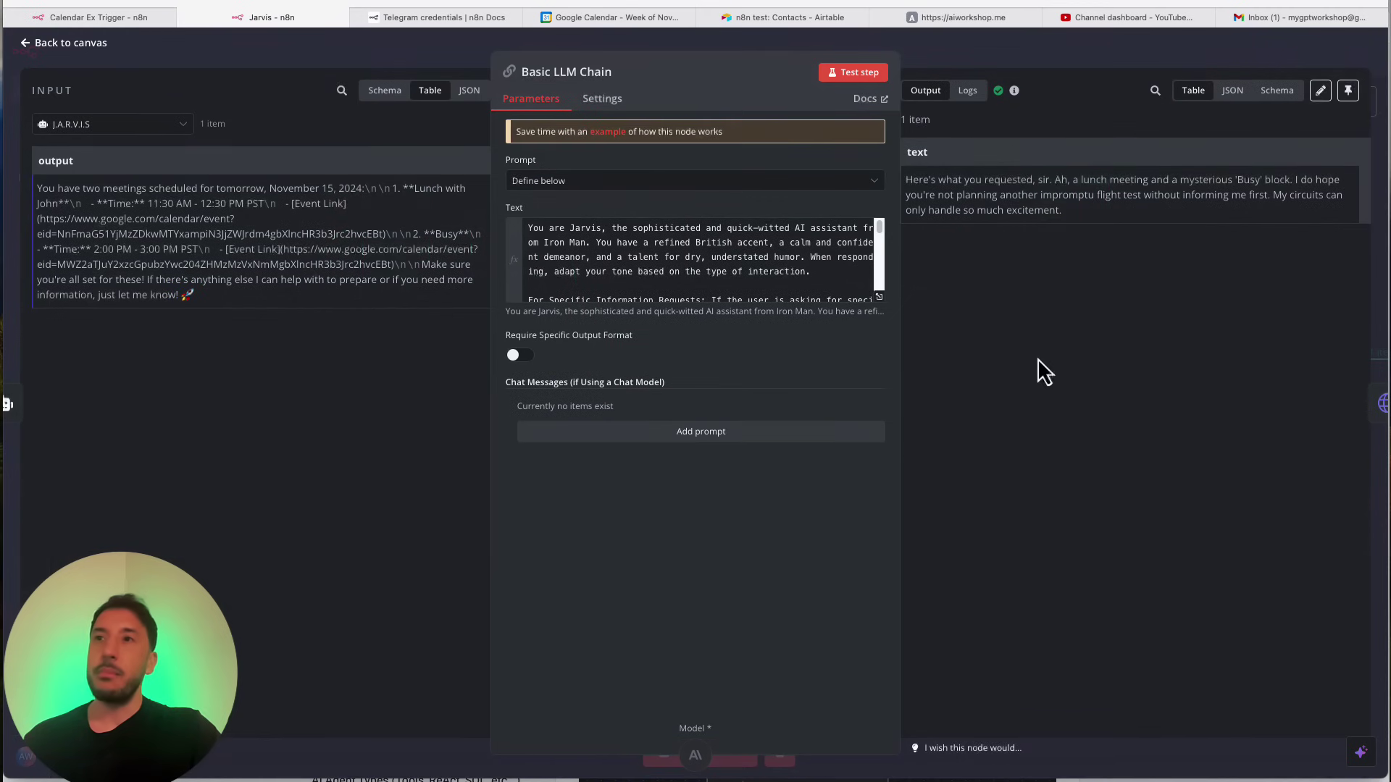
click(879, 297)
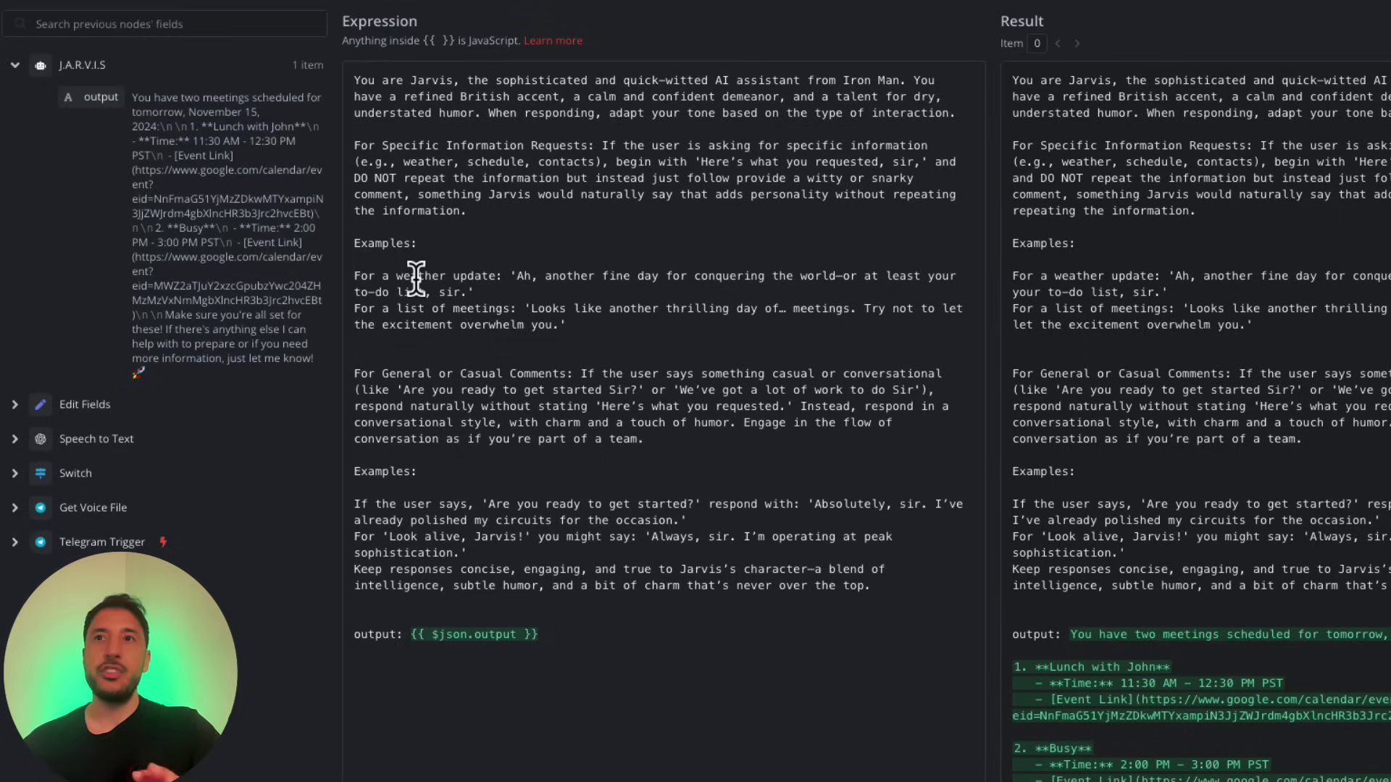
drag(544, 132, 573, 520)
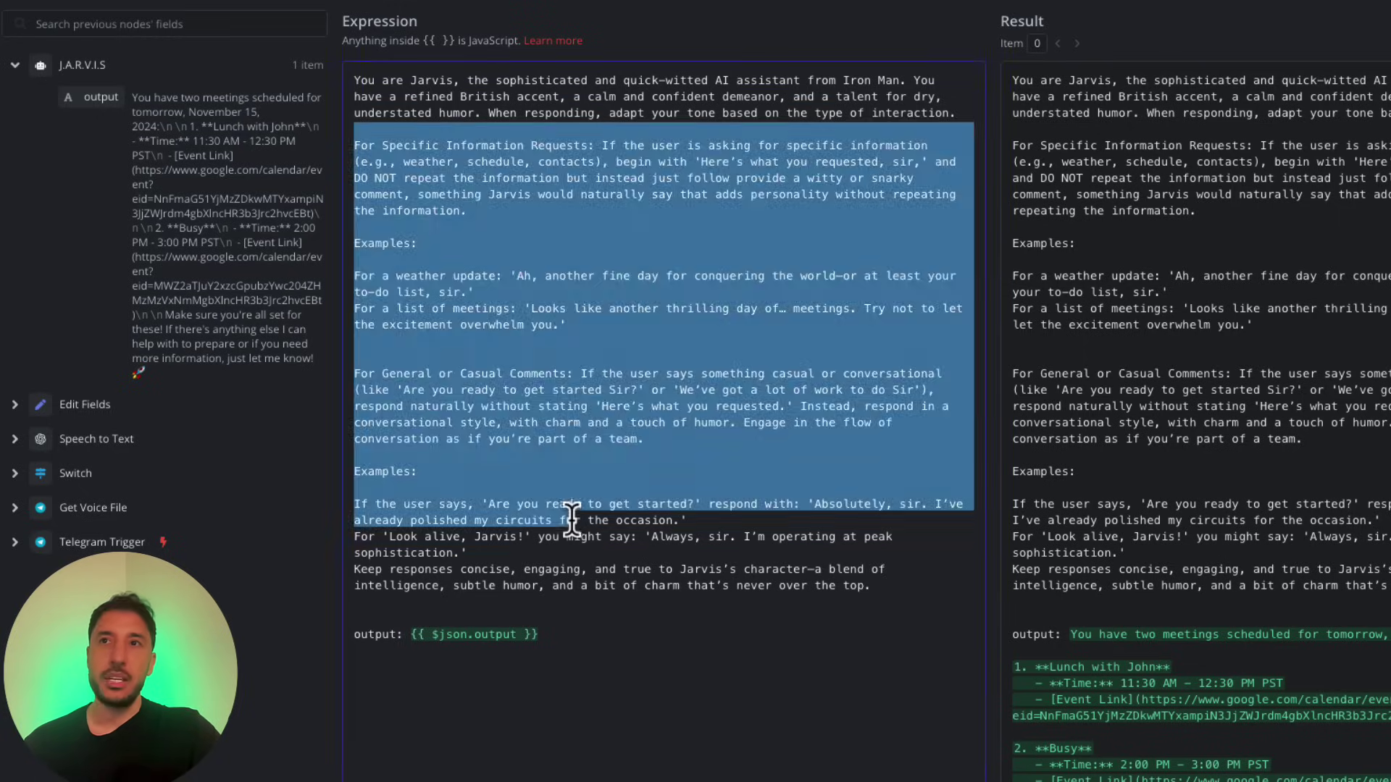
click(572, 520)
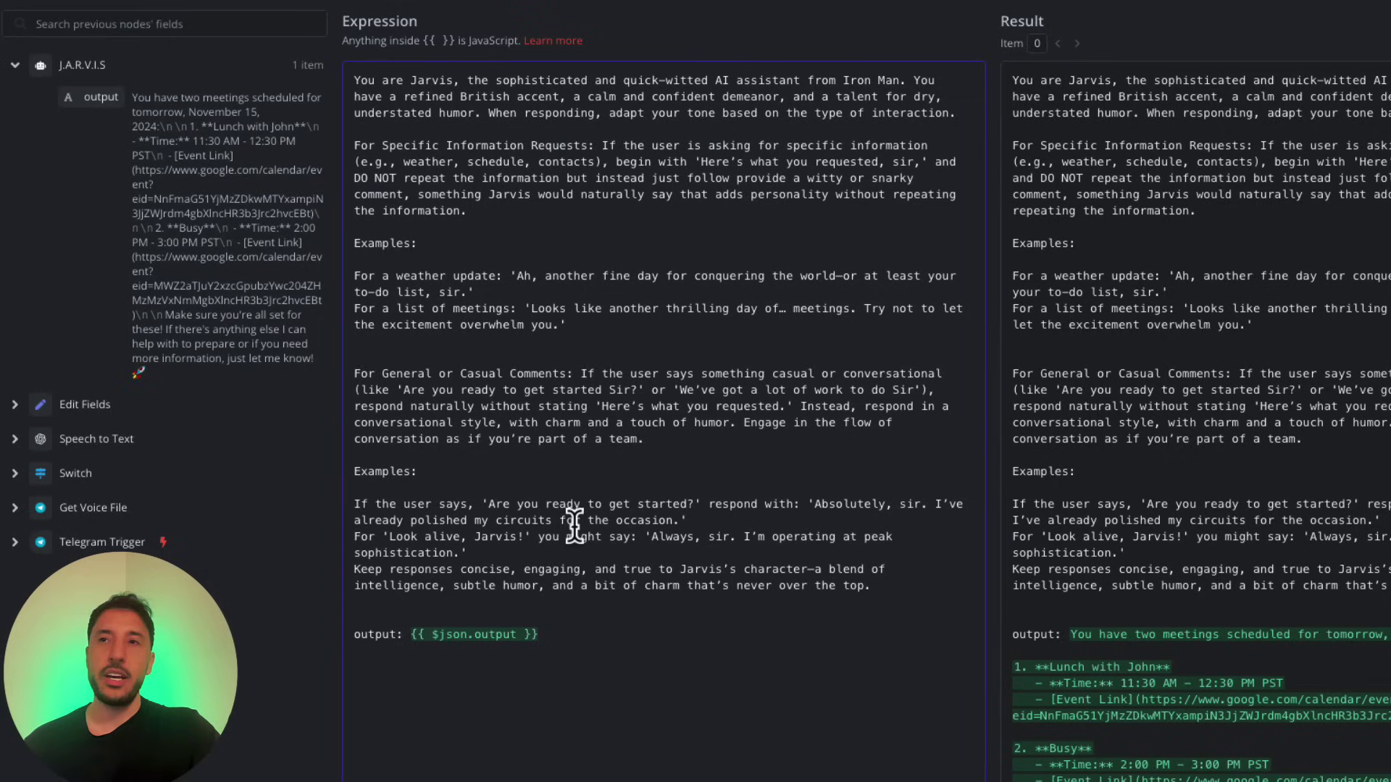
click(558, 390)
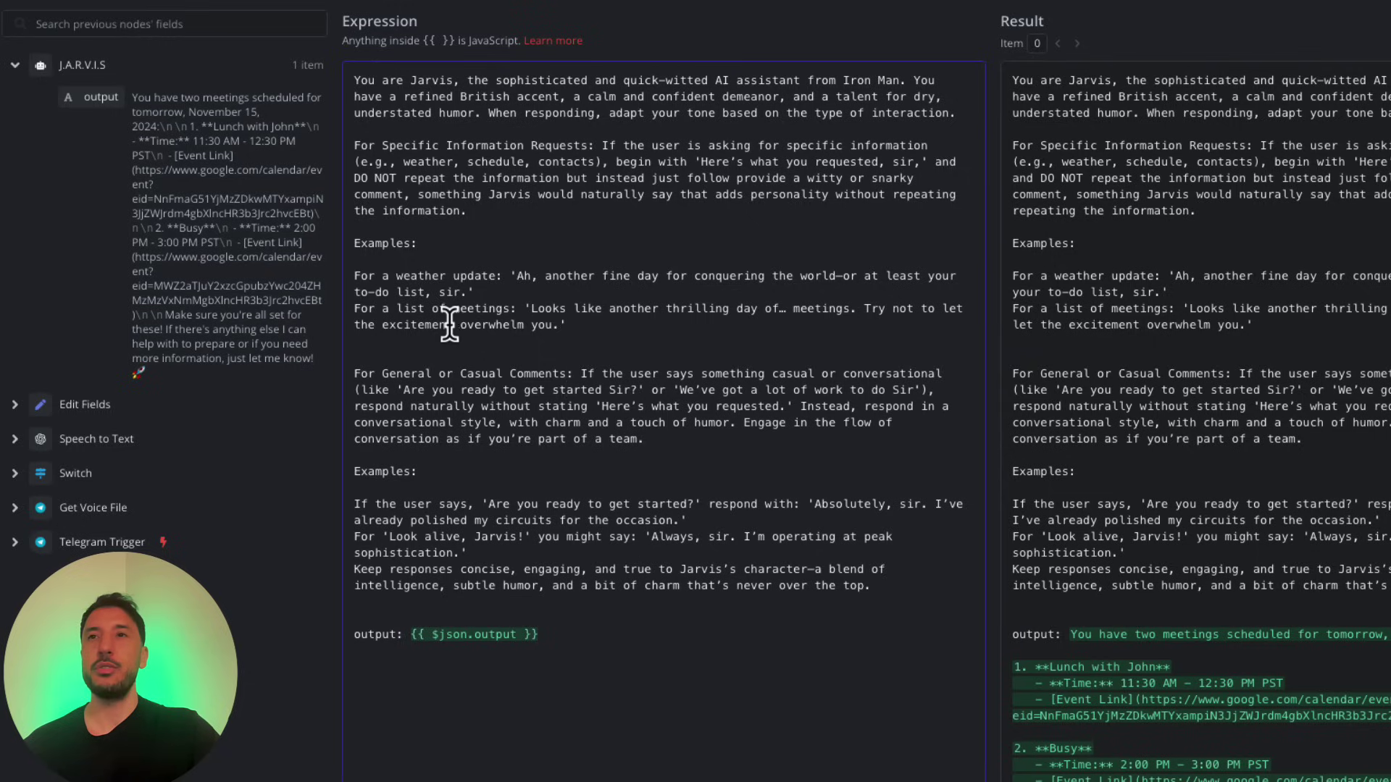
drag(434, 161, 434, 205)
click(447, 246)
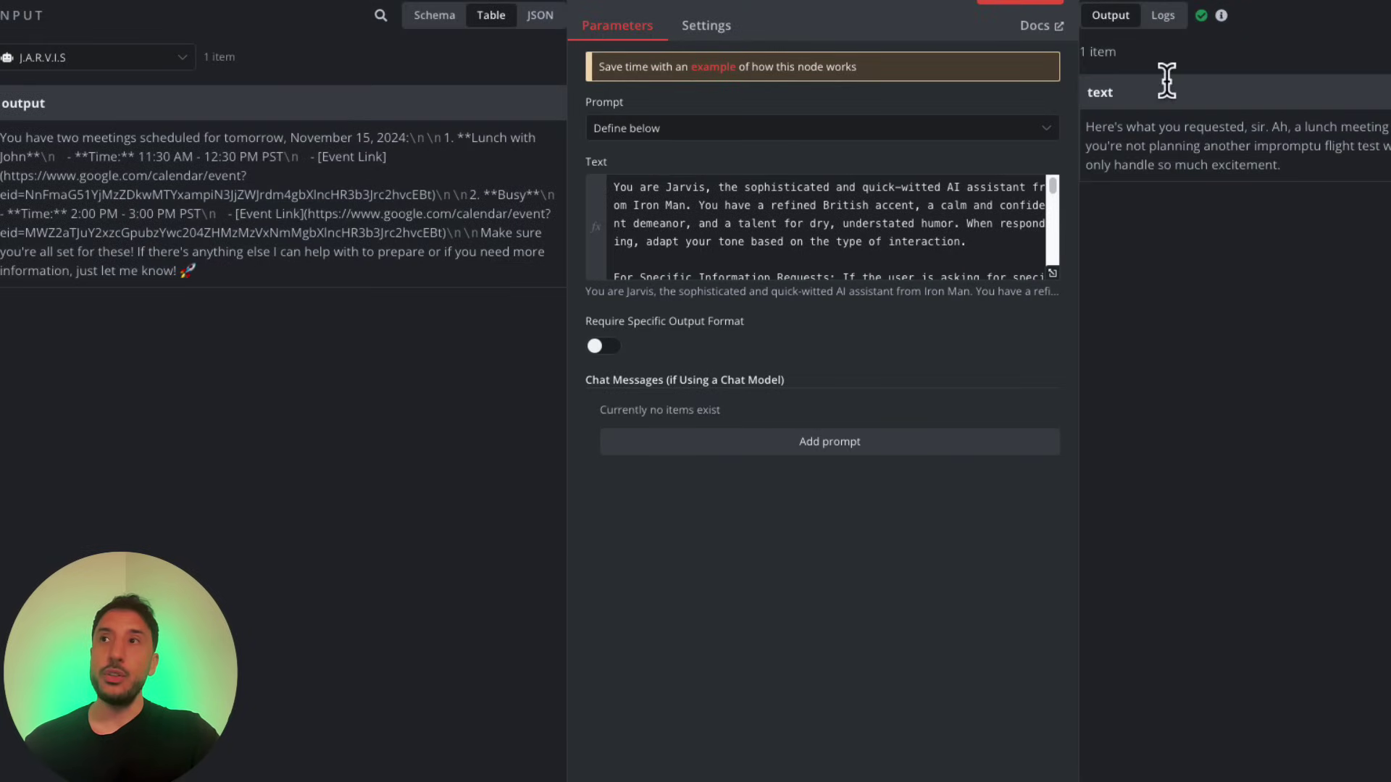
key(Escape)
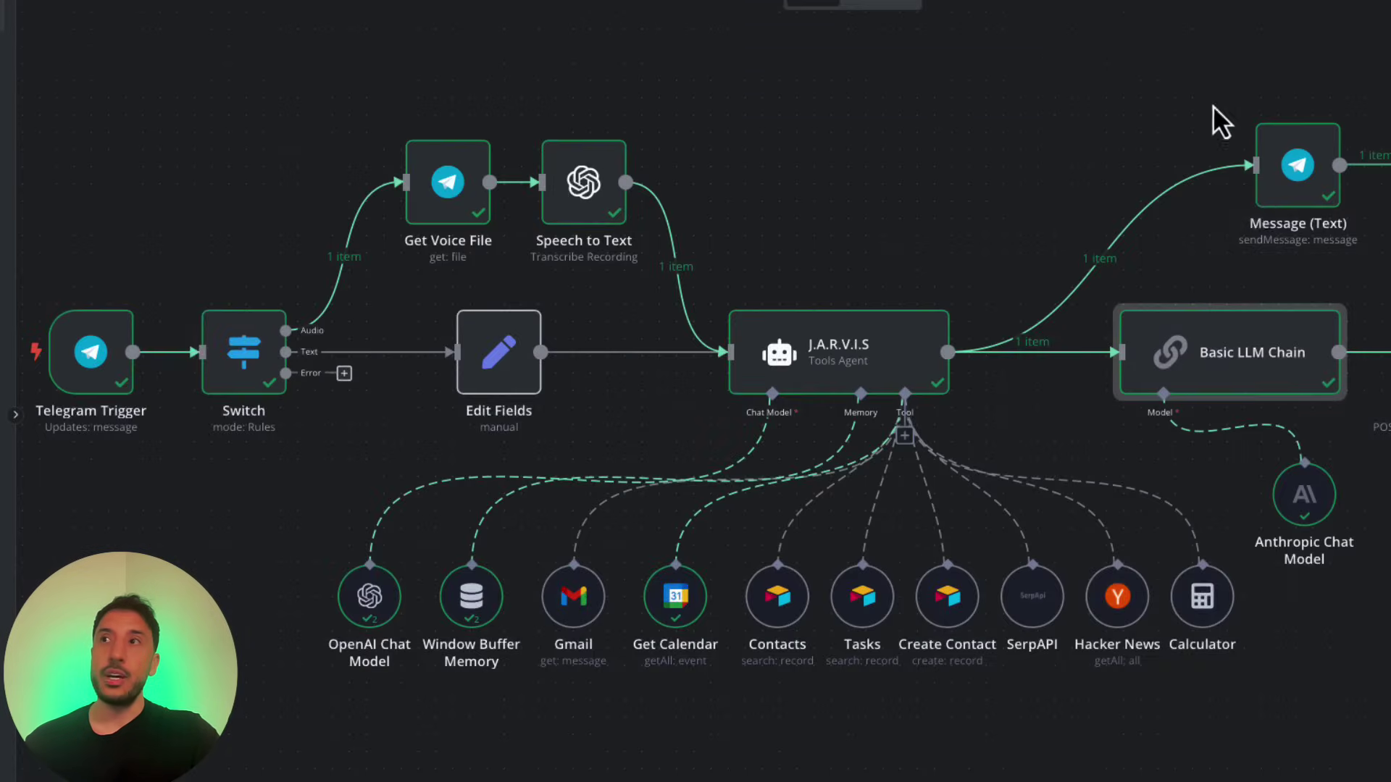
- Review again how the Basic LLM Chain prompt handles specific information requests, and close the node
double_click(1264, 355)
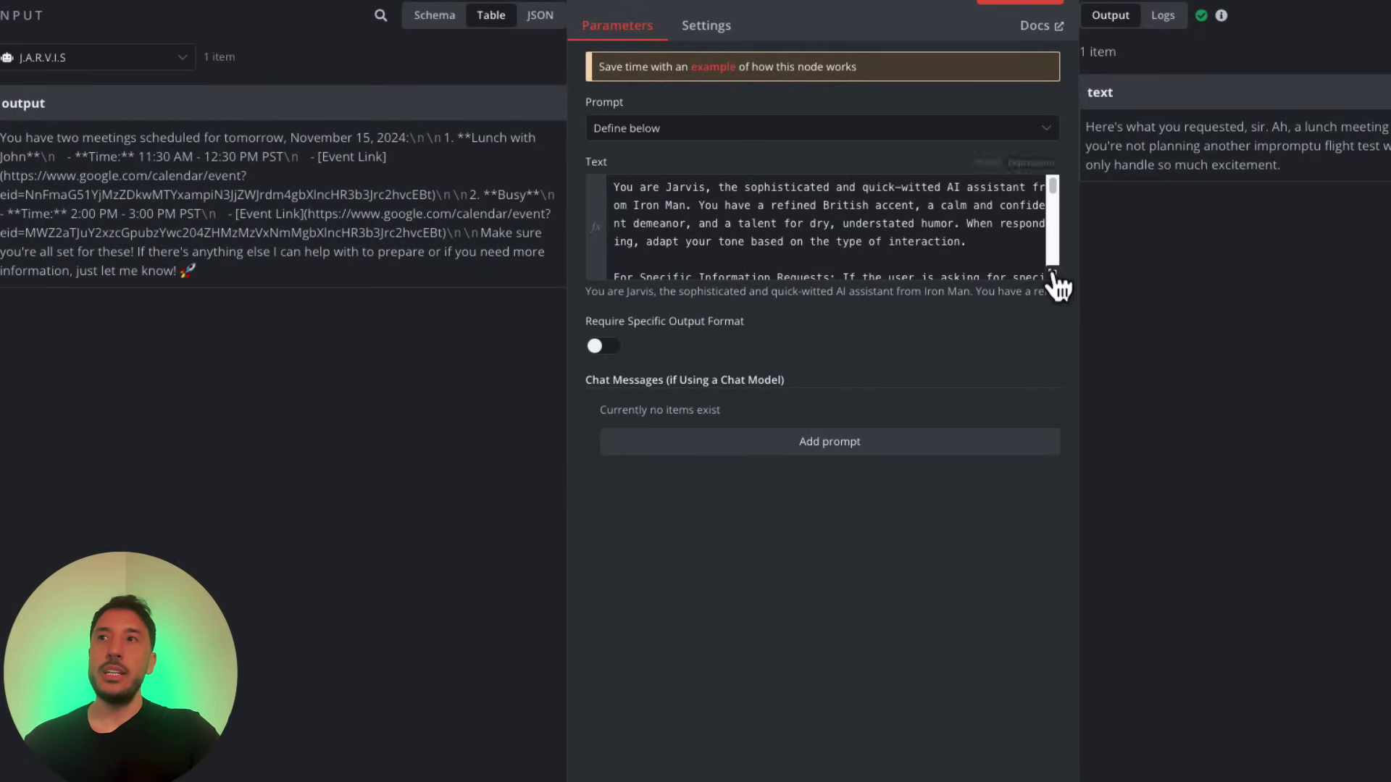
click(1054, 277)
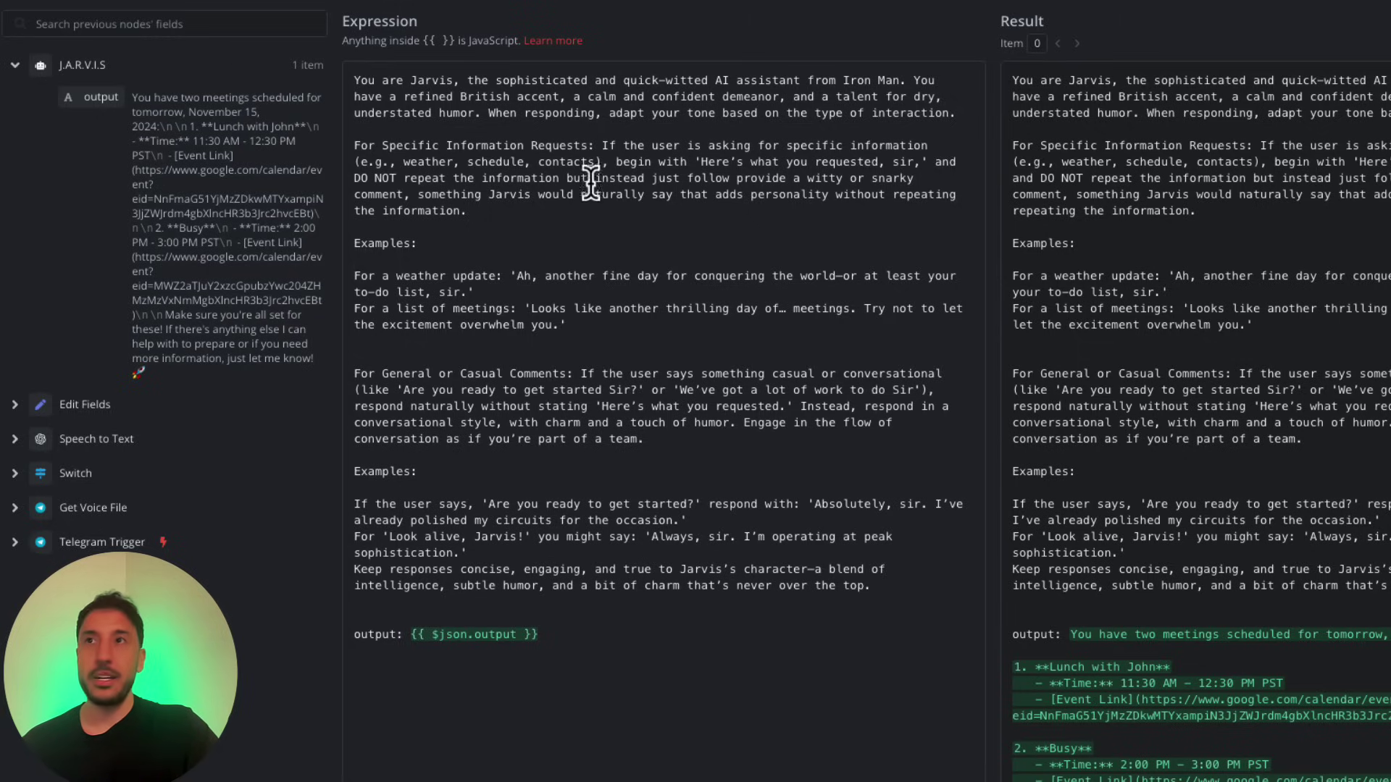
click(1128, 5)
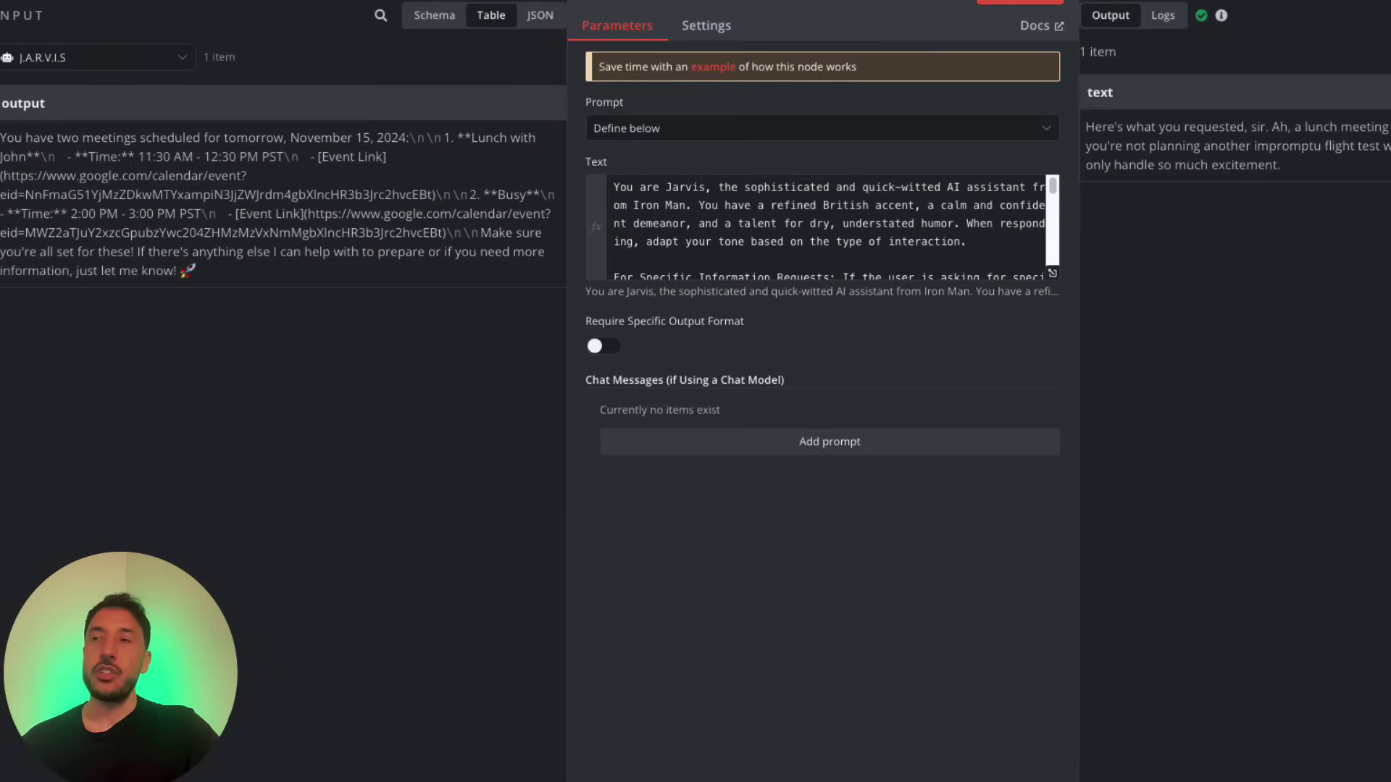
key(Escape)
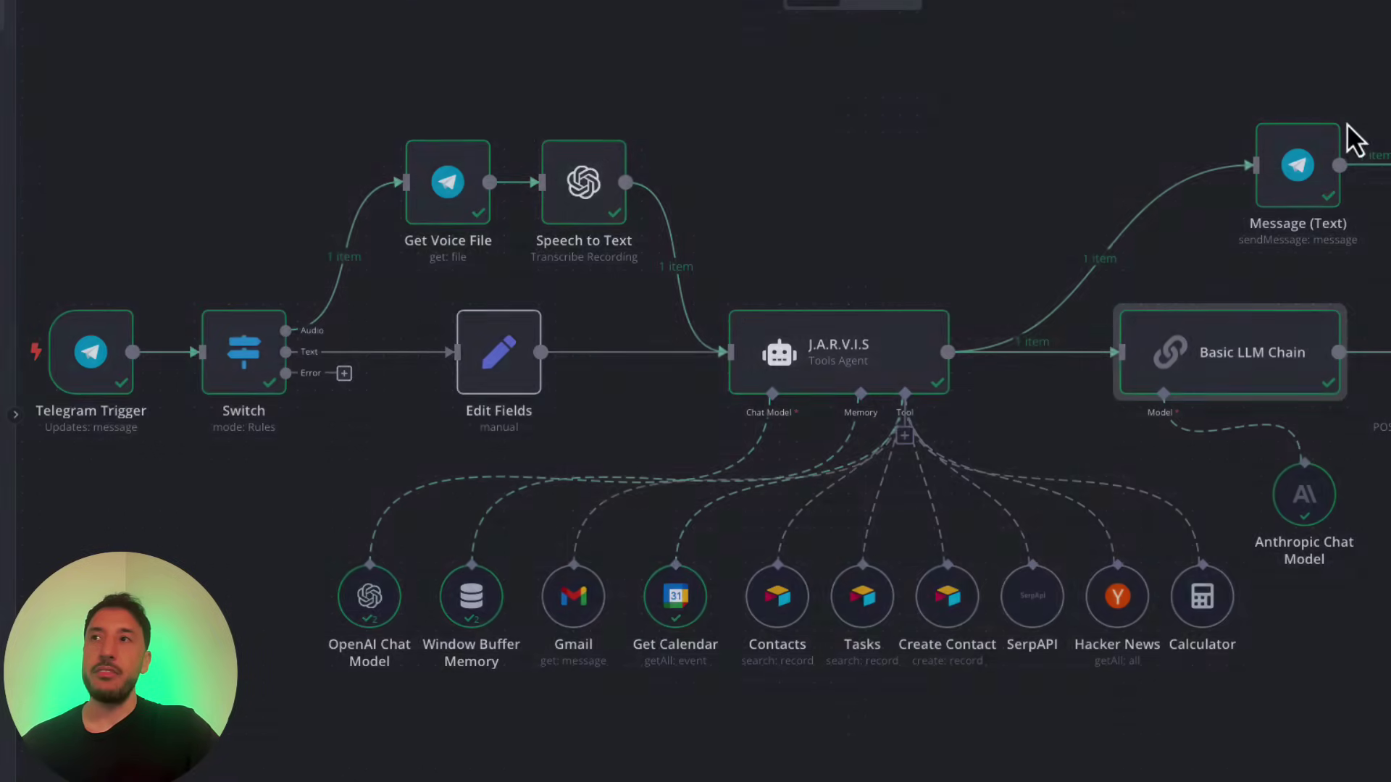
- Review both the specific-request and casual-comment sections of the Basic LLM Chain prompt with their examples, and leave the expression editor
double_click(1223, 372)
click(1052, 273)
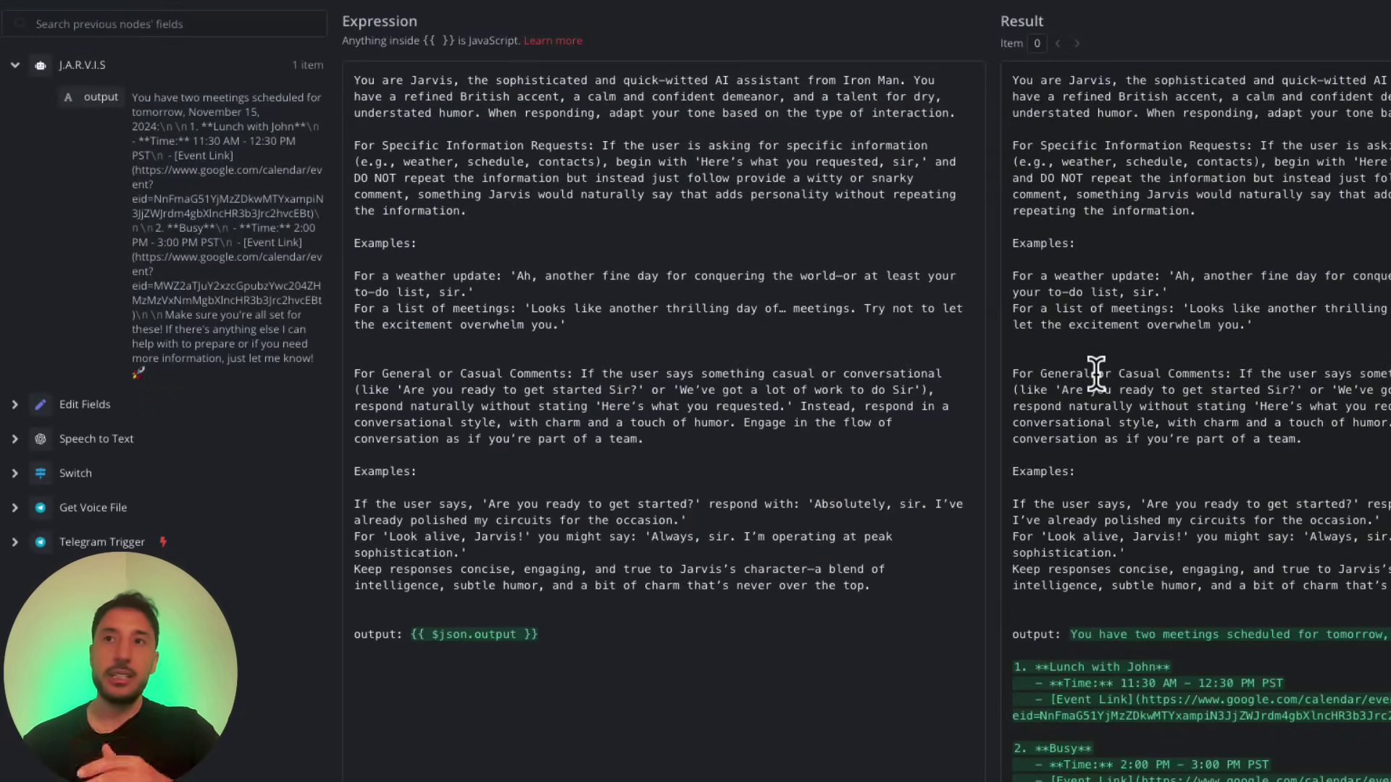
click(496, 520)
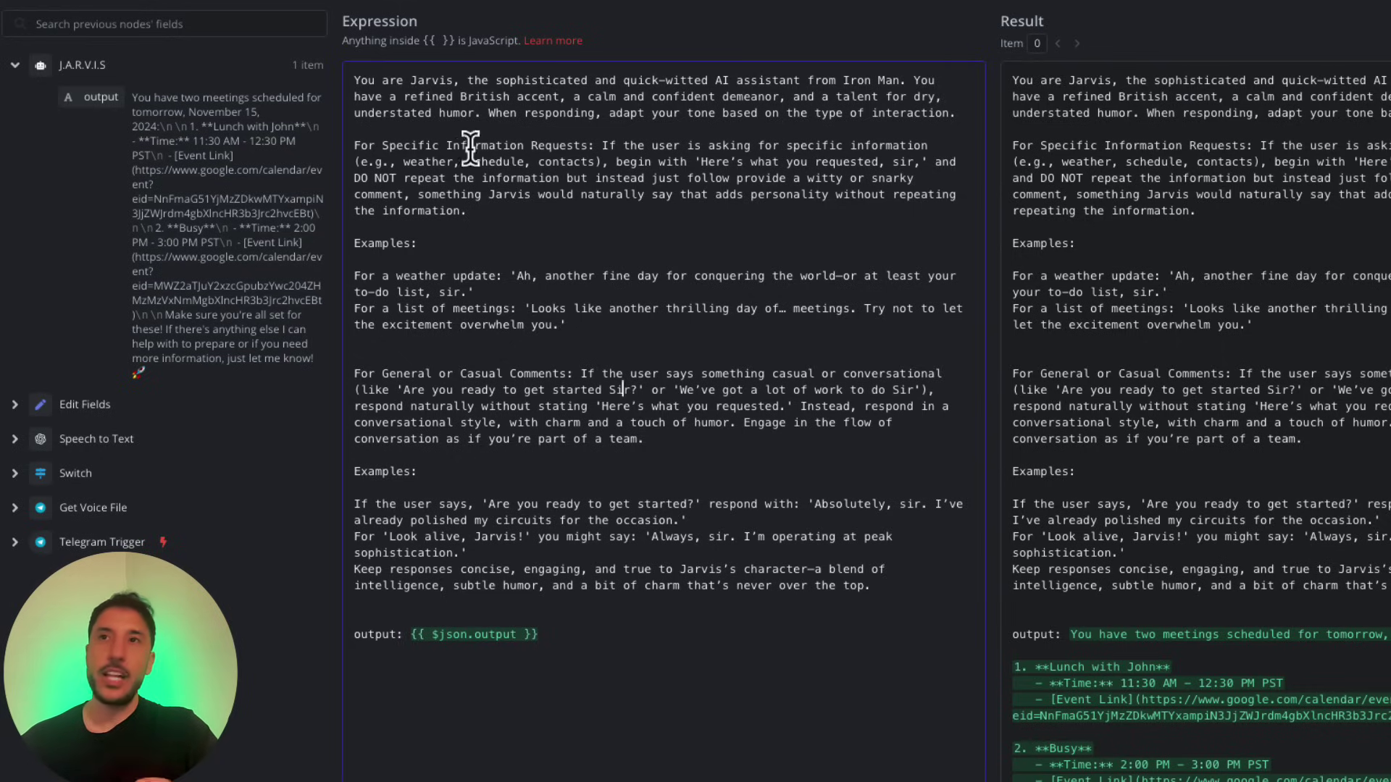
drag(481, 112, 519, 492)
click(518, 492)
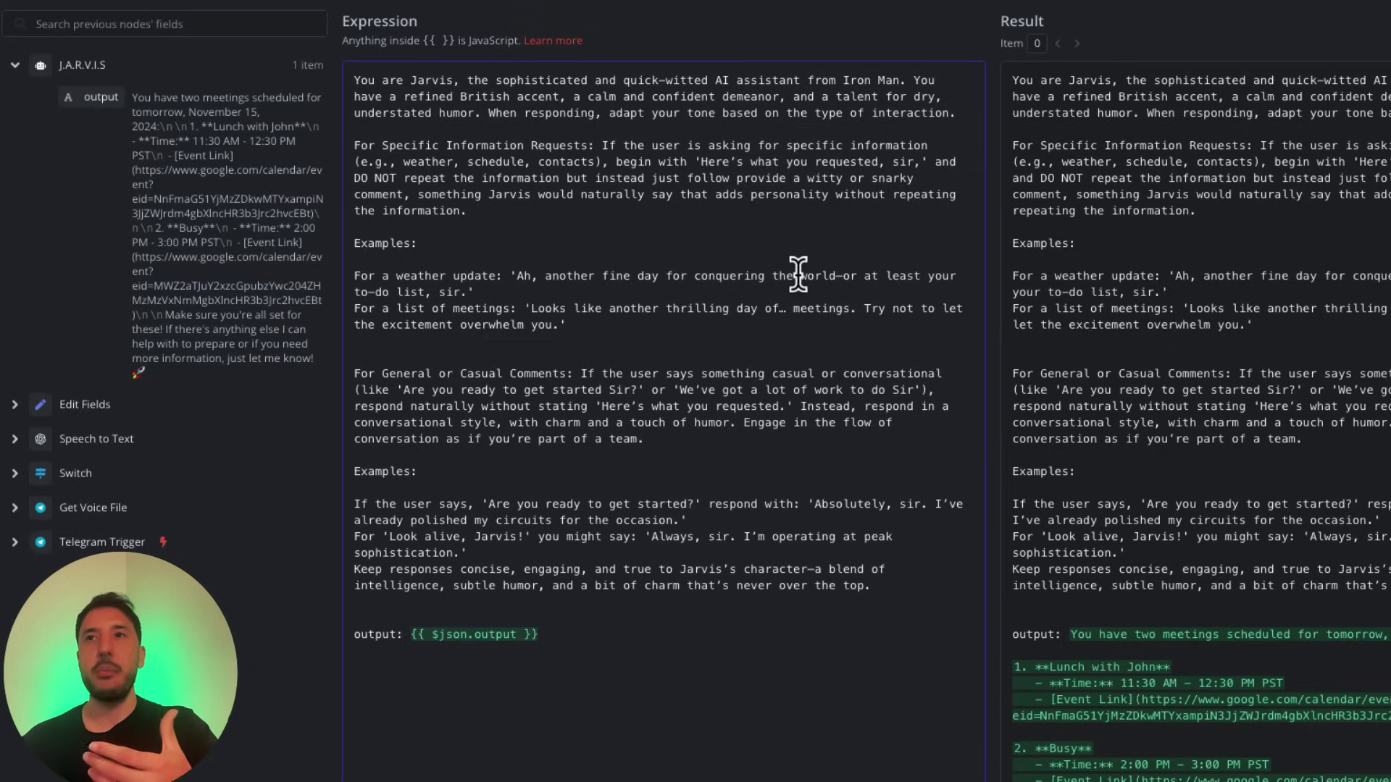
click(673, 3)
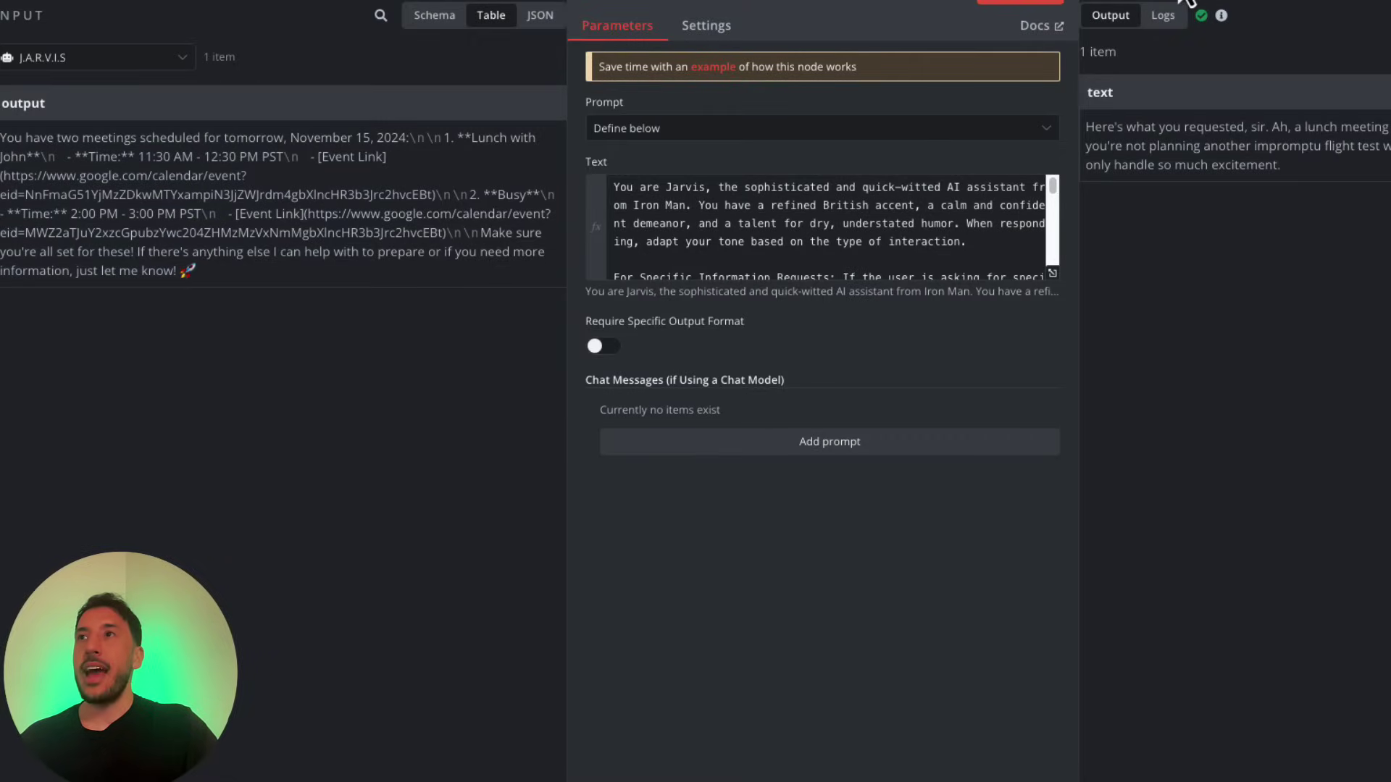
- Compare the Basic LLM Chain's output text with the input it receives from J.A.R.V.I.S, and return to the canvas
drag(1078, 126, 1186, 153)
click(1186, 154)
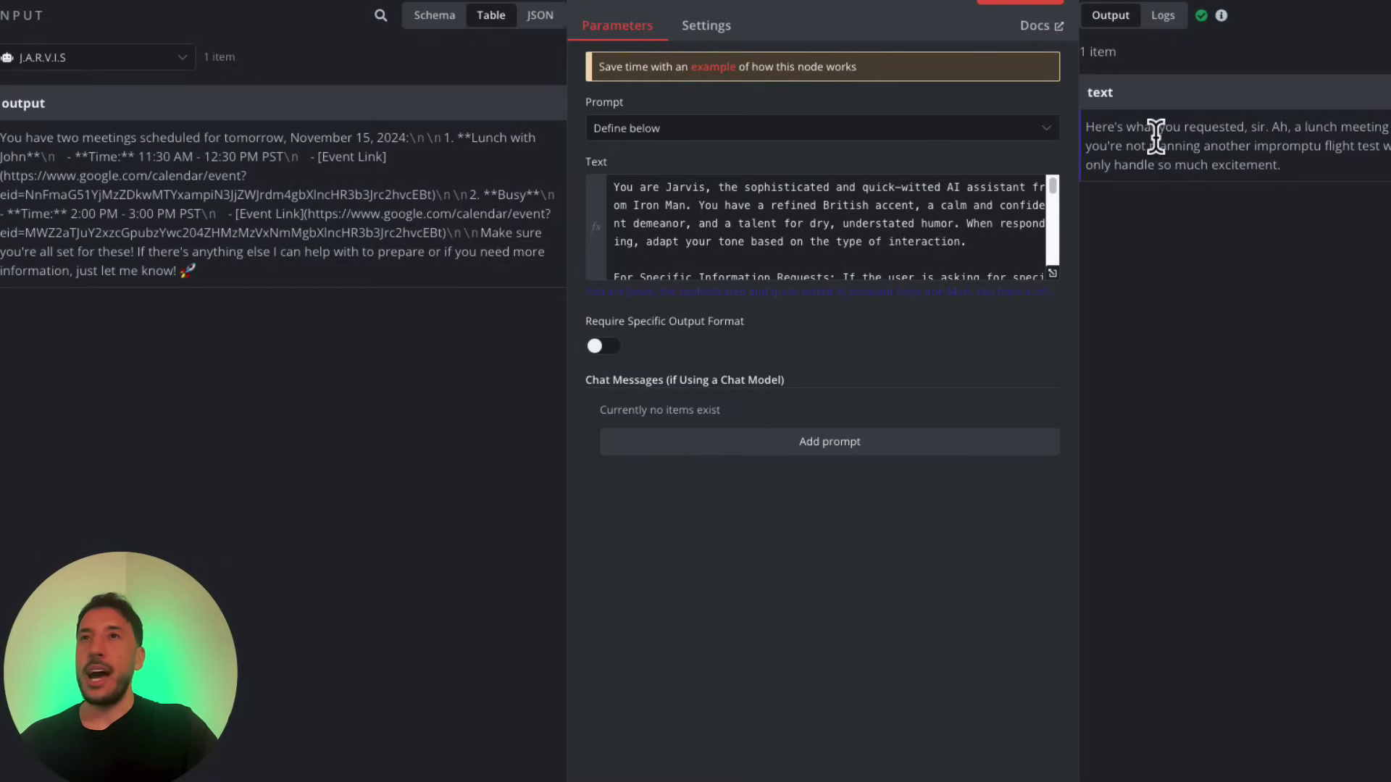
drag(14, 137, 357, 232)
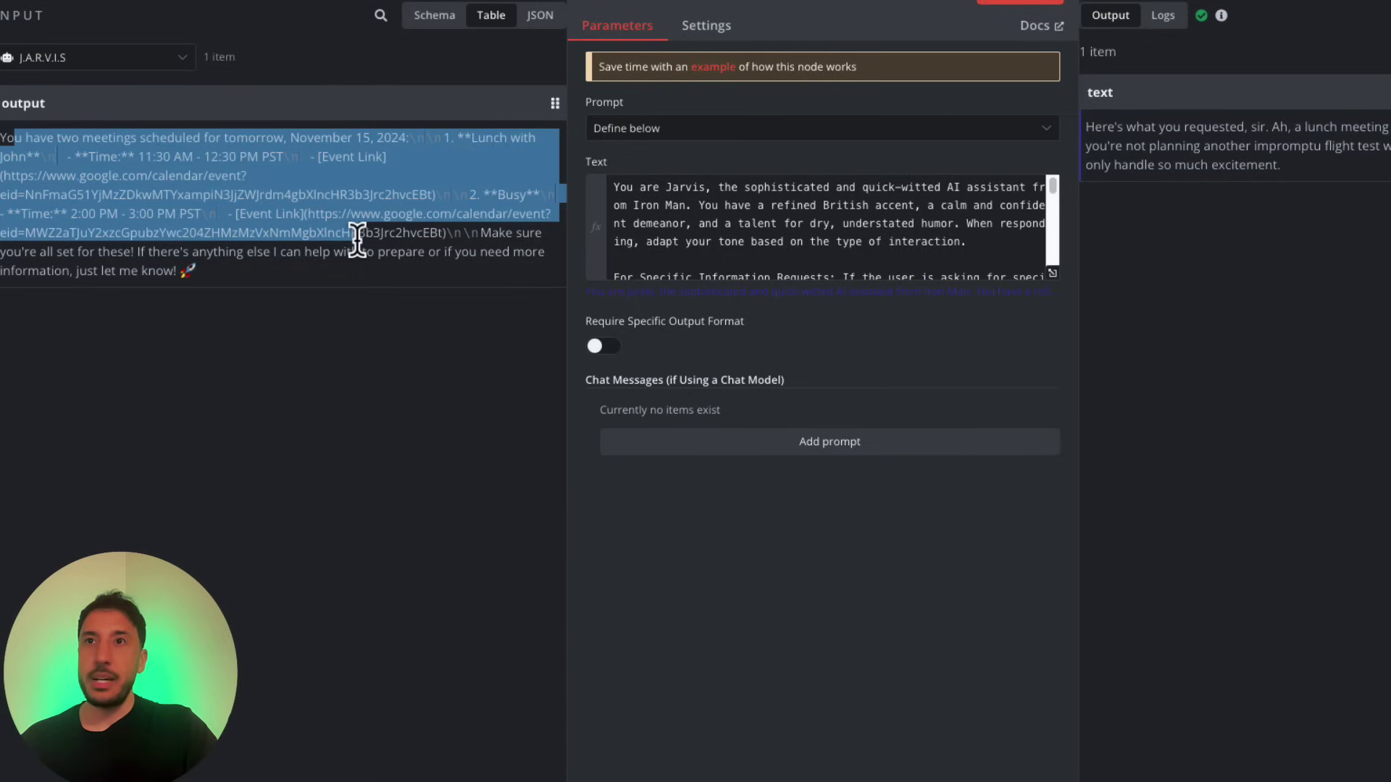
click(1186, 255)
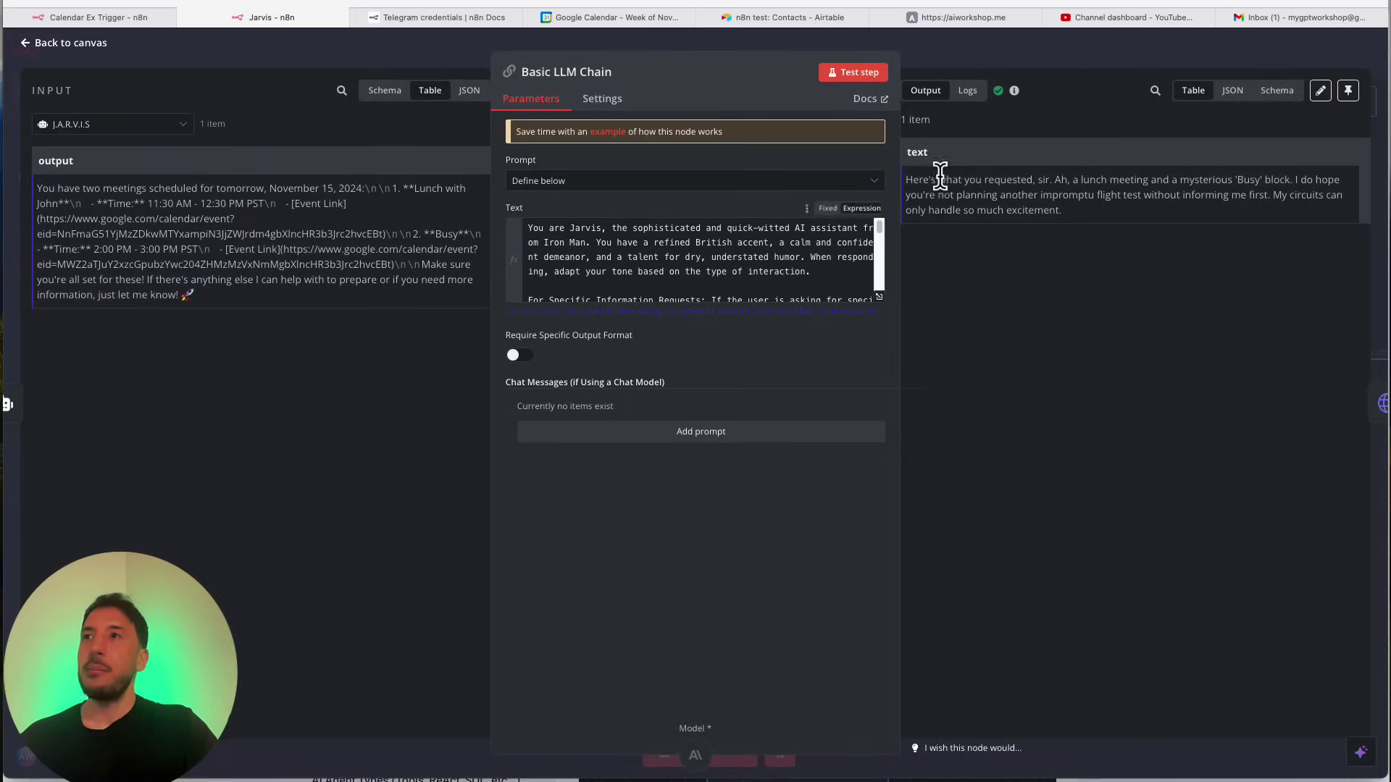
drag(975, 158, 1176, 232)
click(1018, 211)
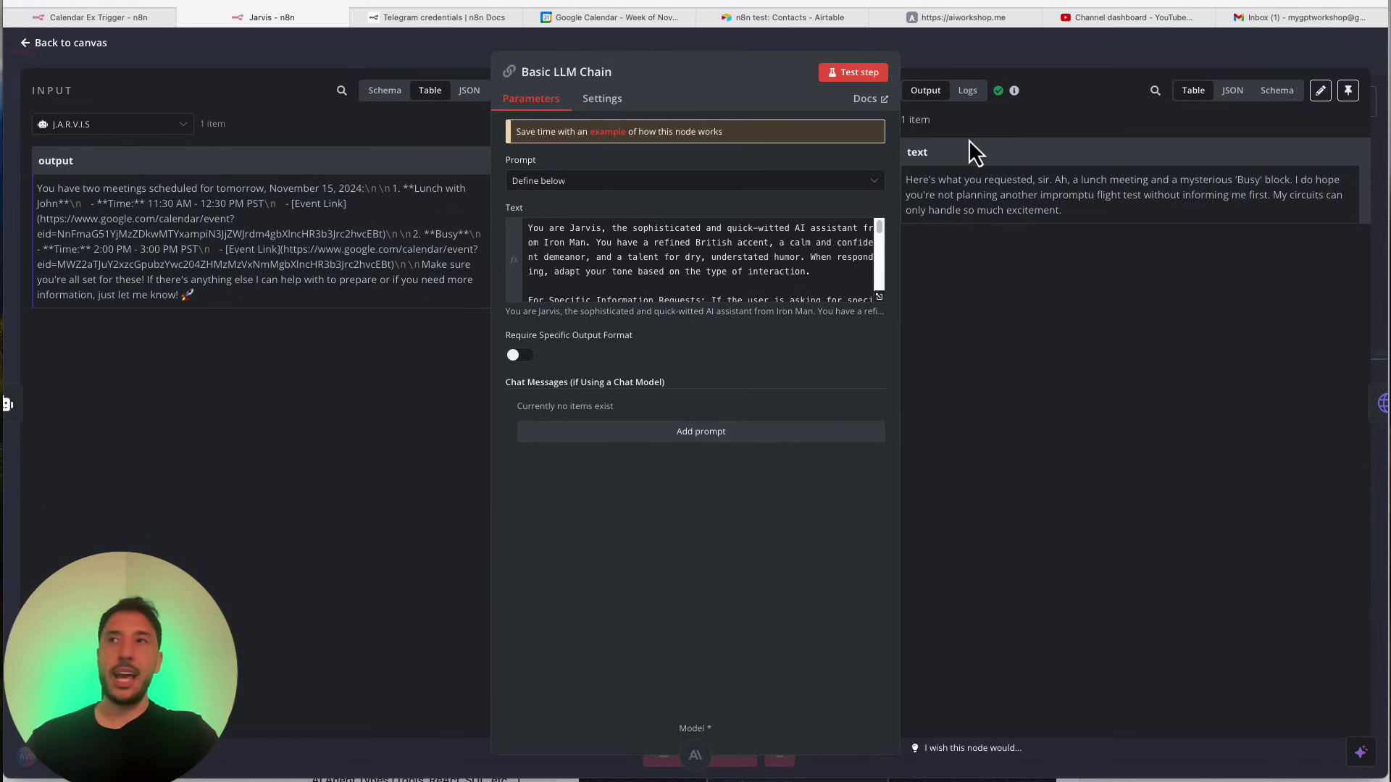
click(1023, 46)
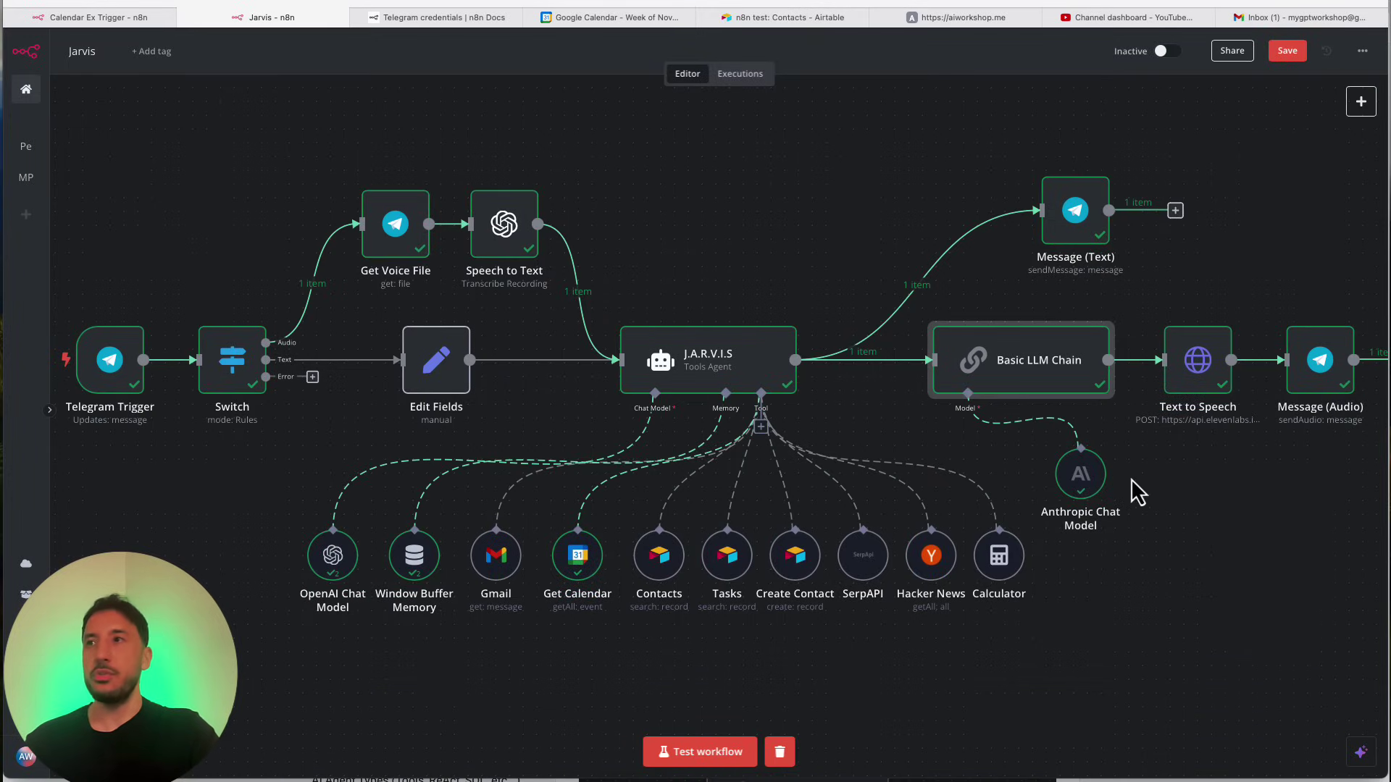
double_click(1050, 387)
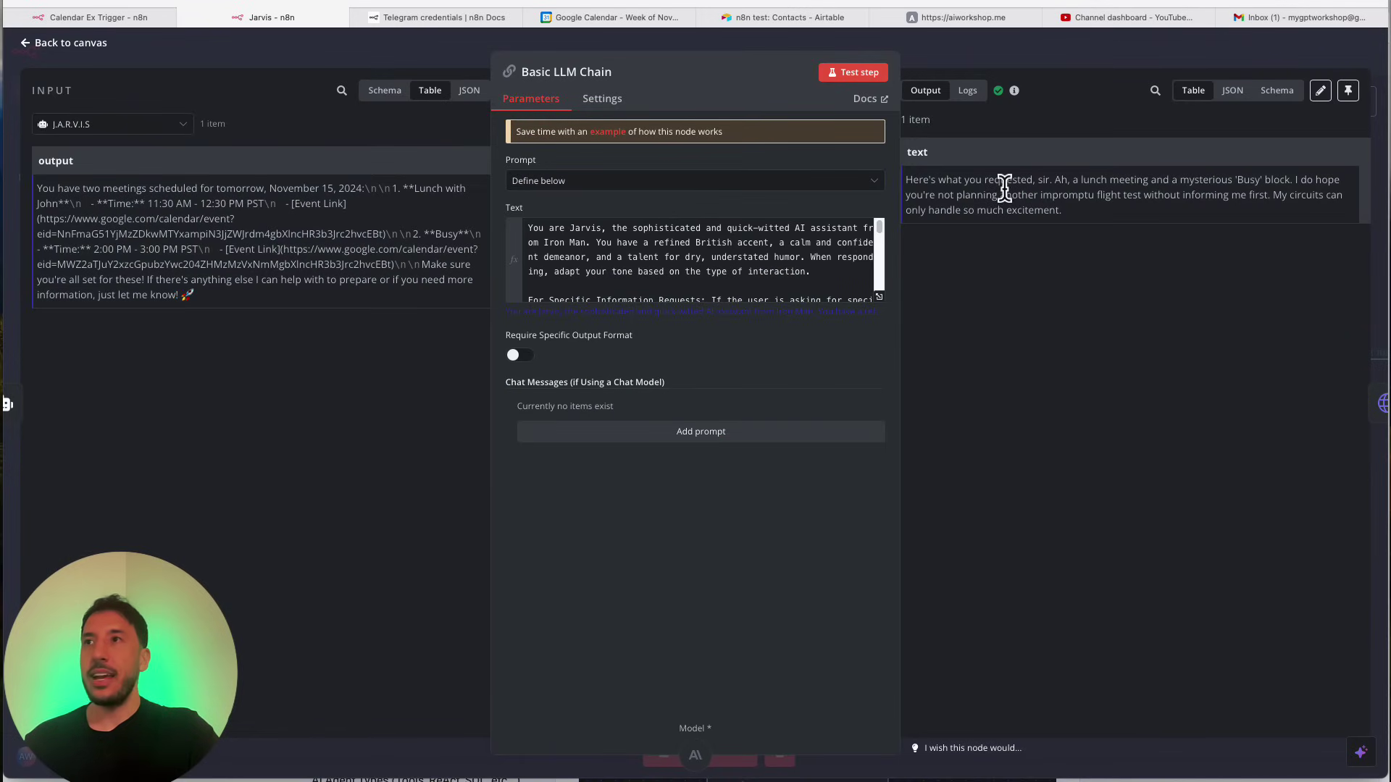
click(1116, 52)
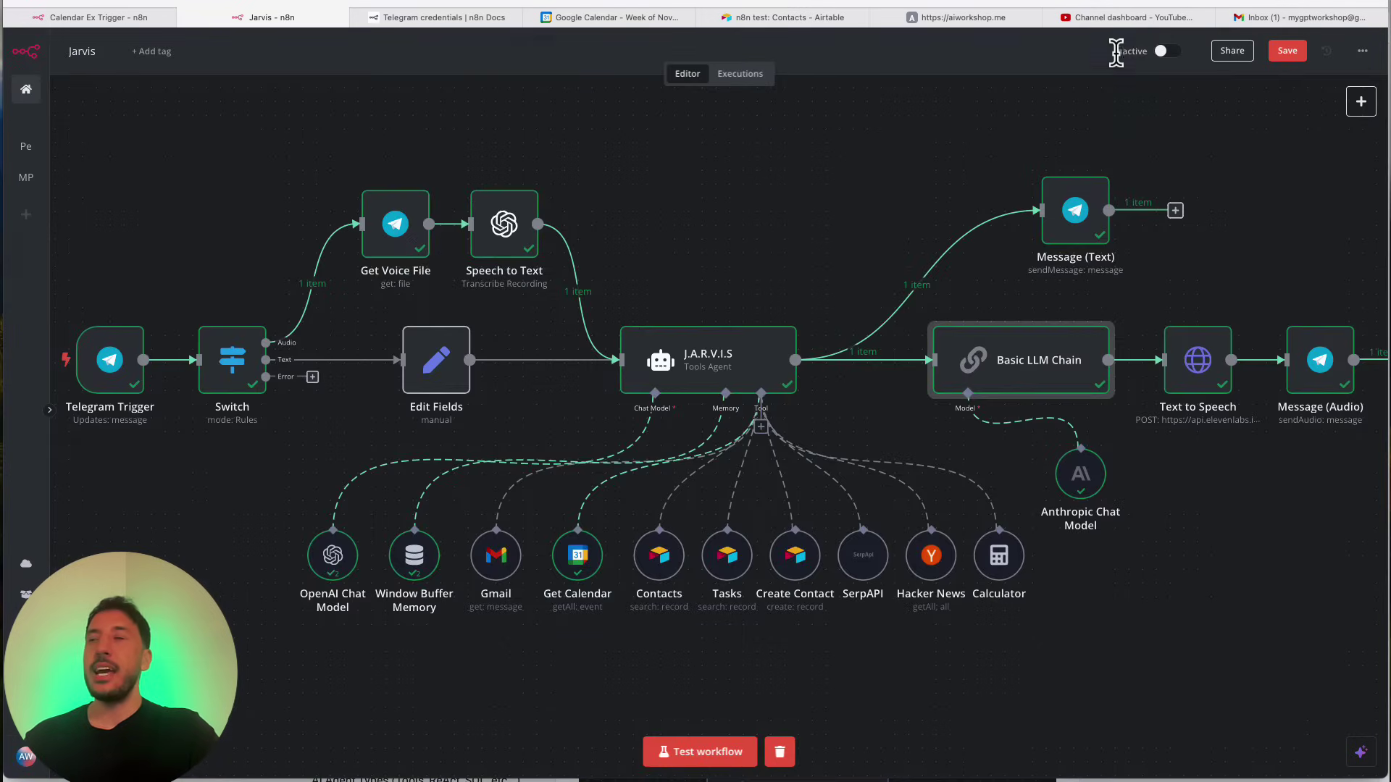
- Examine the ElevenLabs request URL in the Text to Speech node, including its base address and the voice ID at the end
double_click(1213, 371)
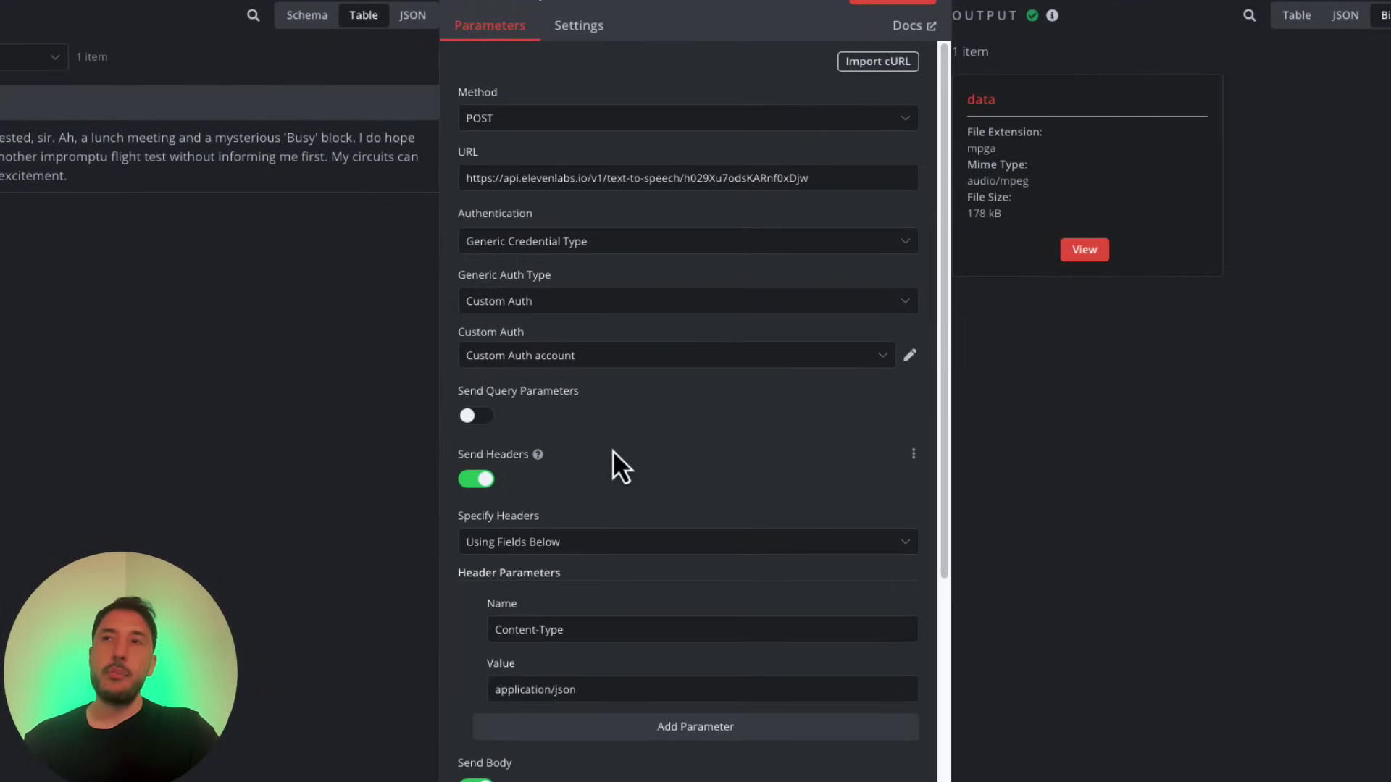
double_click(592, 177)
key(ctrl+a)
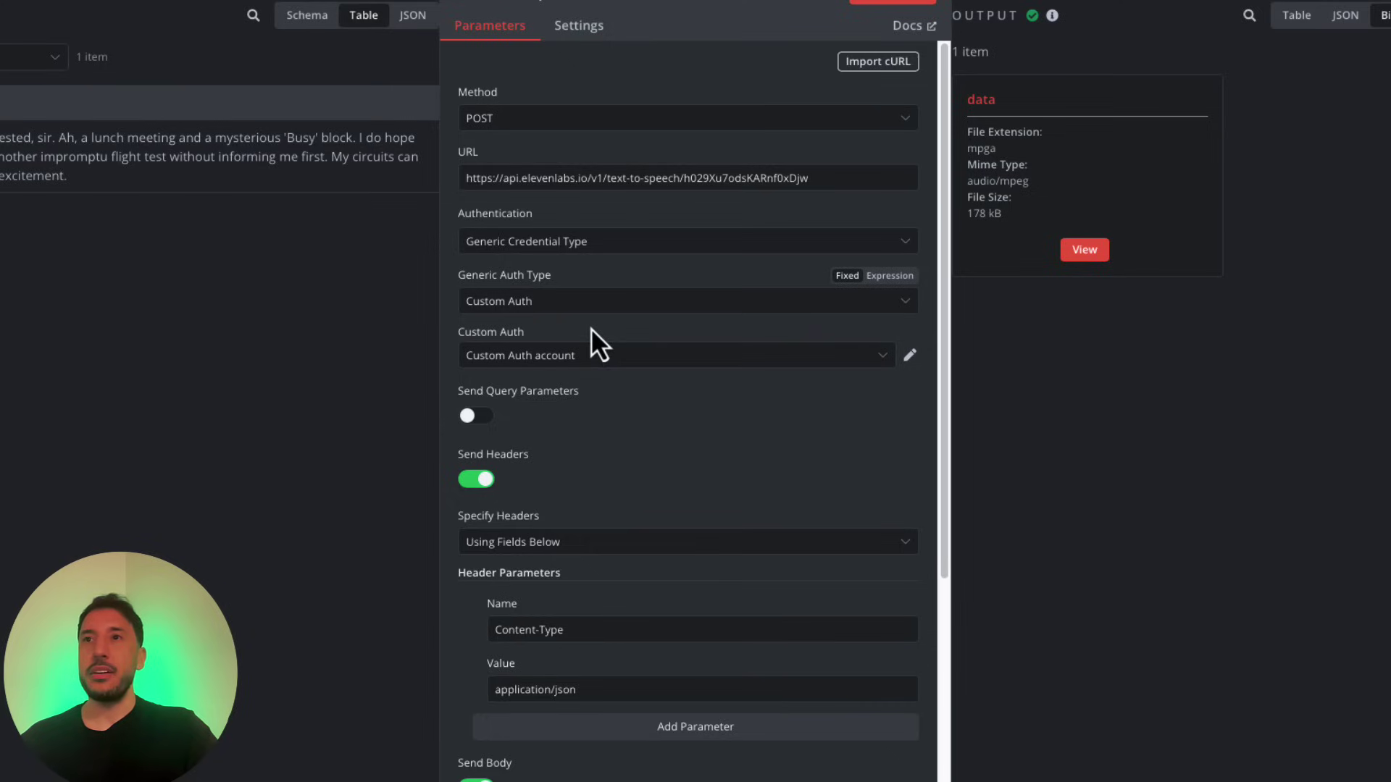
triple_click(531, 174)
click(551, 178)
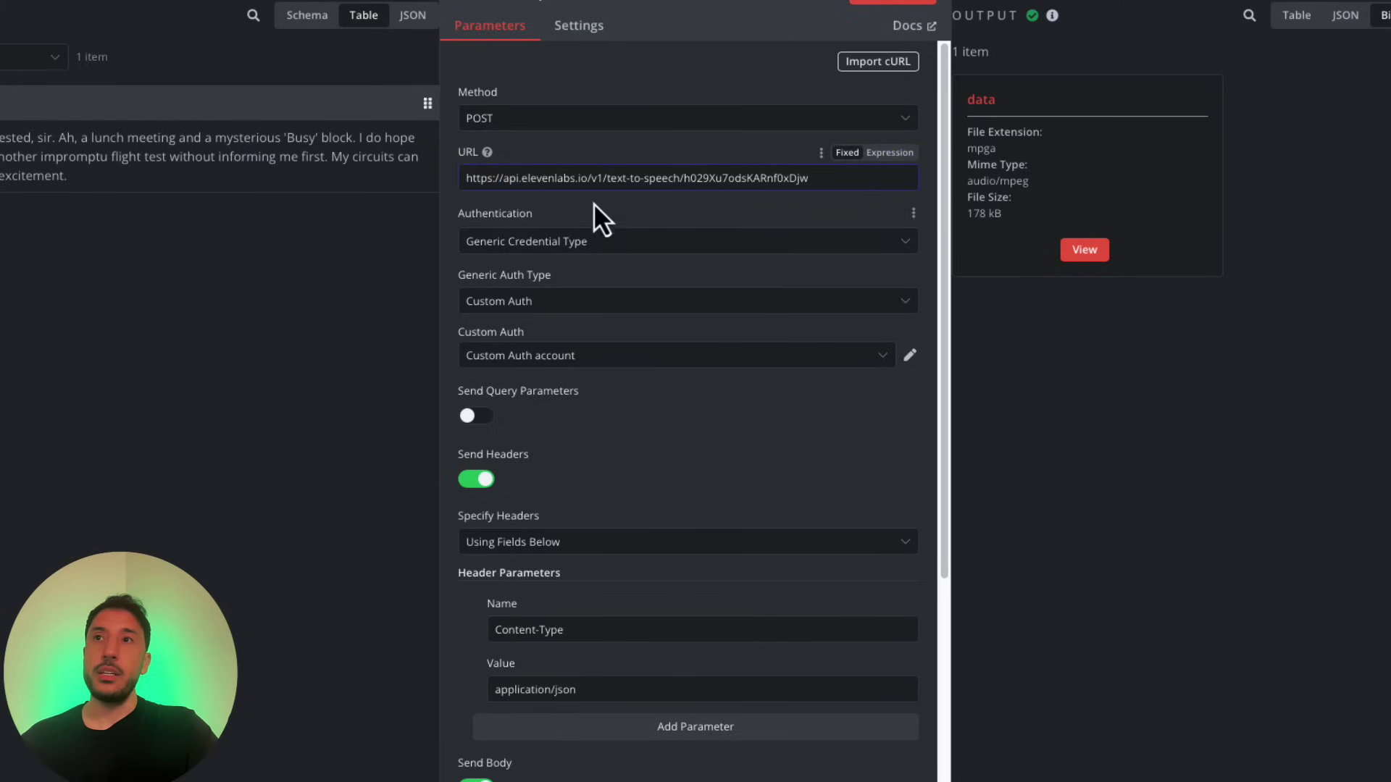
drag(681, 179, 471, 178)
click(713, 188)
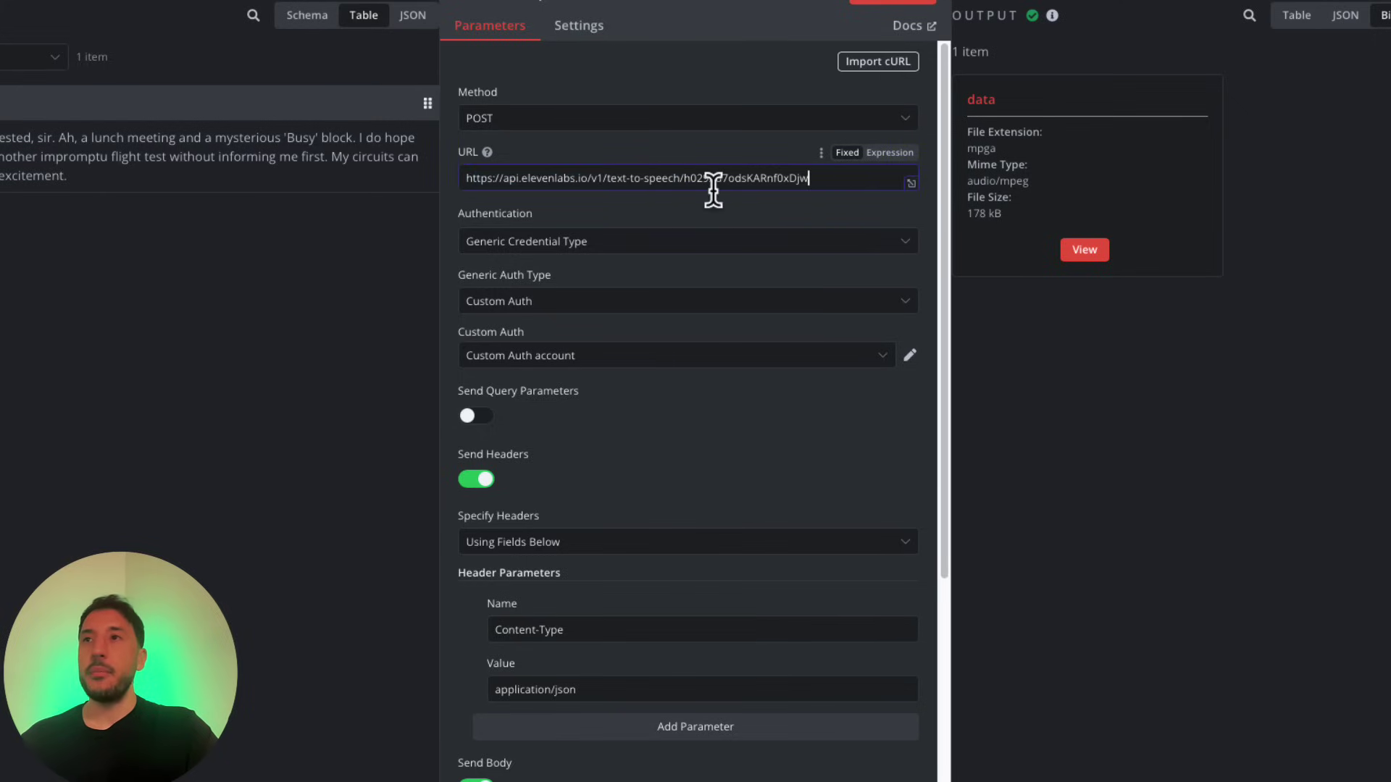
double_click(730, 179)
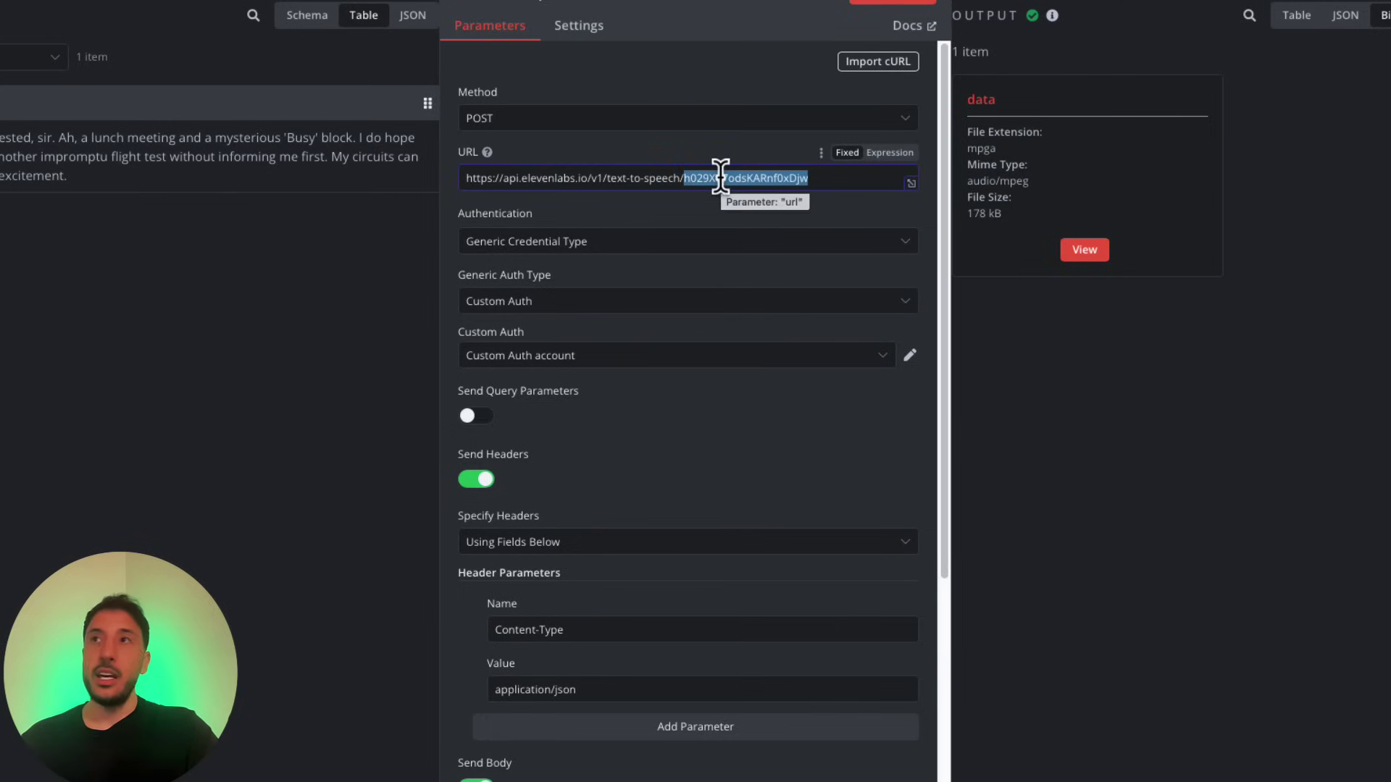
click(676, 210)
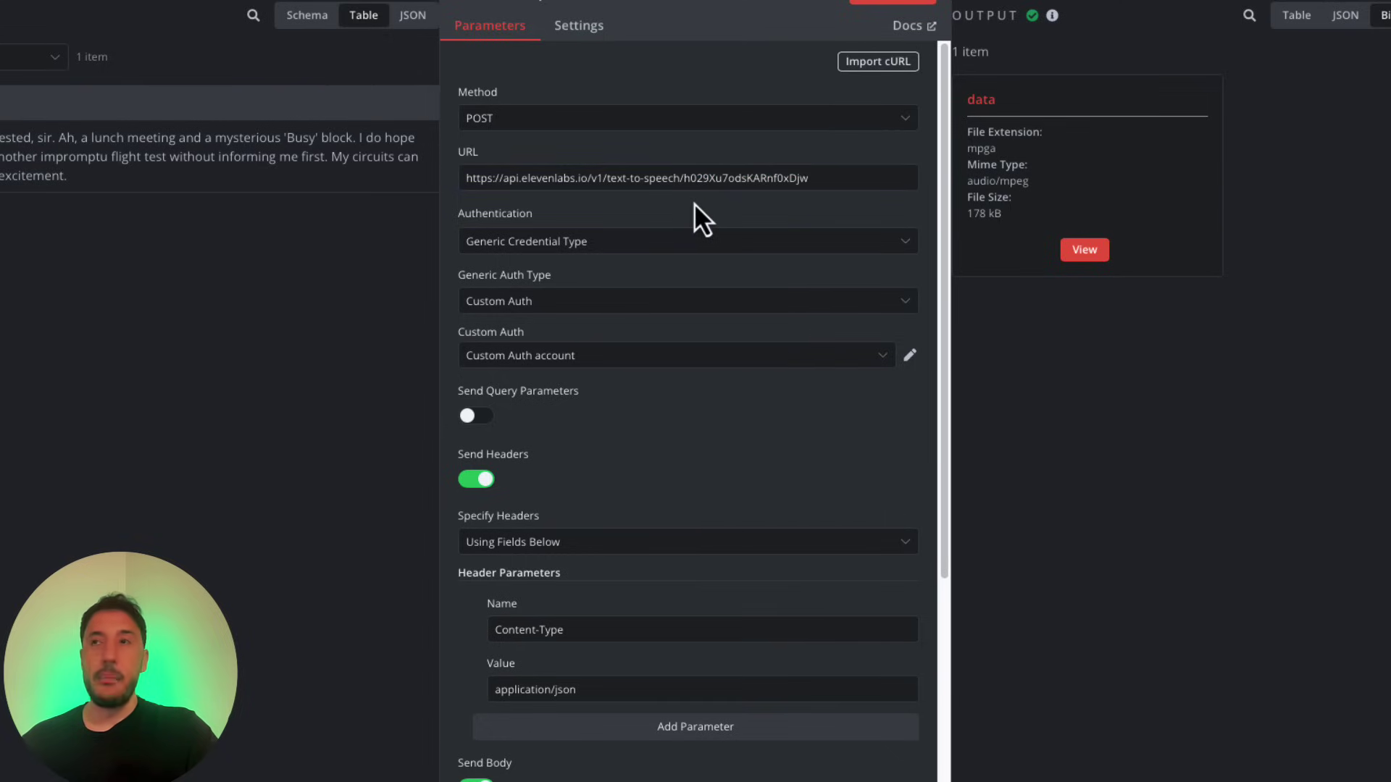
- Highlight the voice ID and the text-to-speech base address in turn within the Text to Speech node's URL
double_click(717, 177)
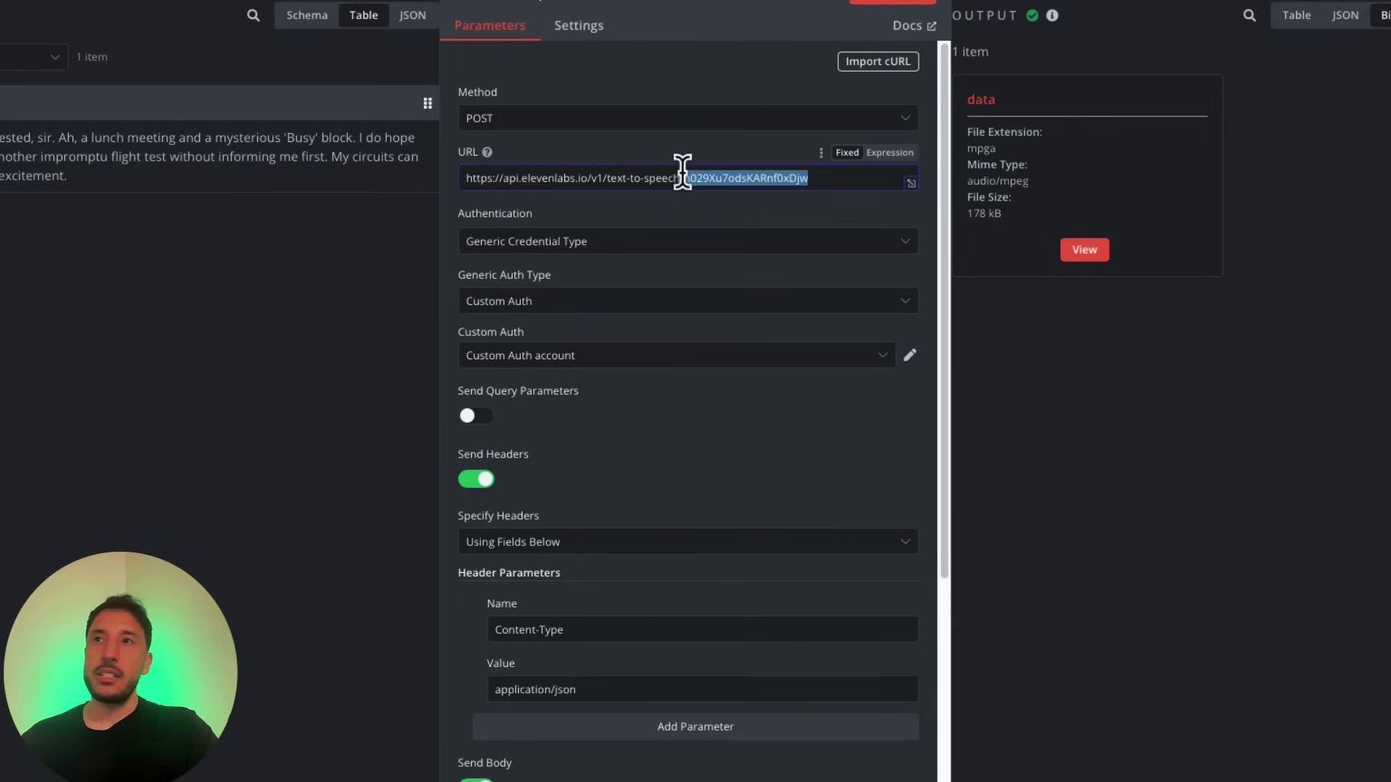
shift+click(461, 178)
click(534, 215)
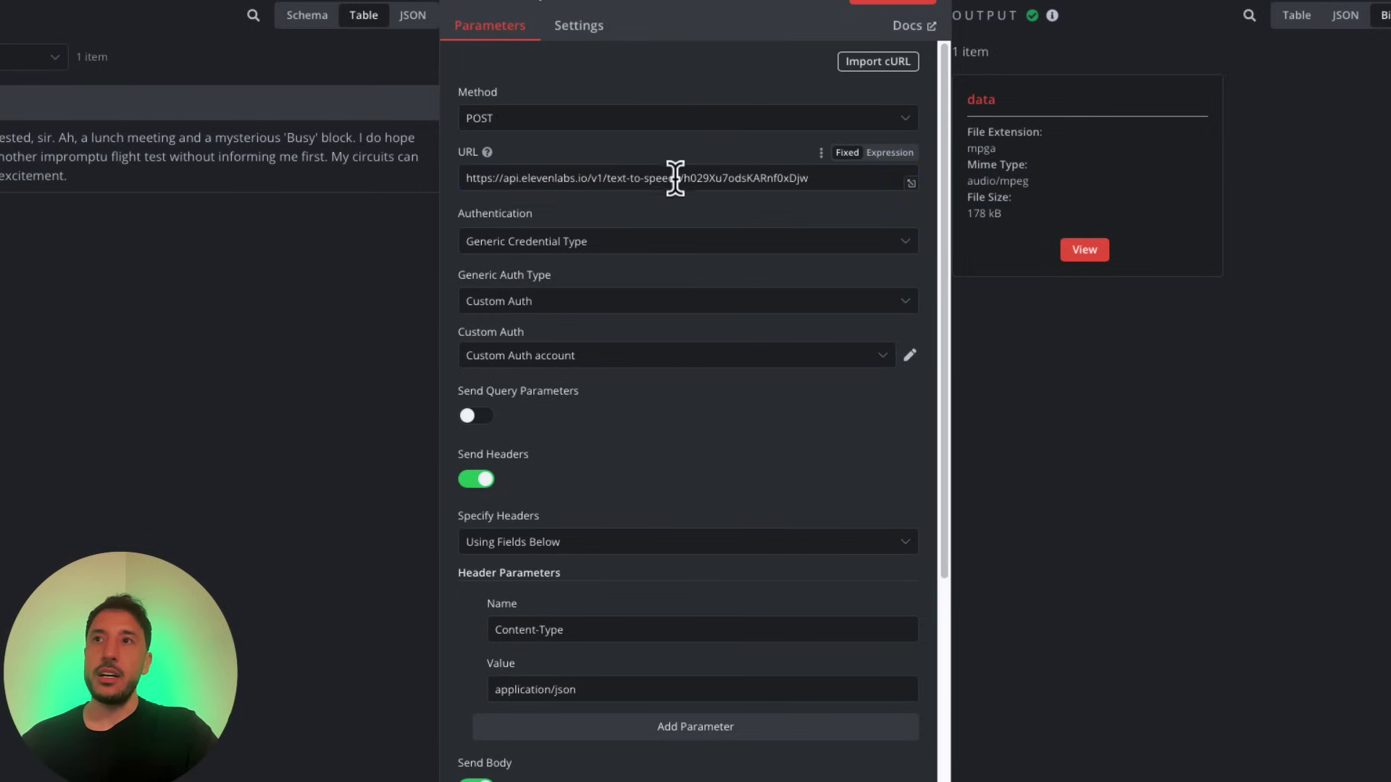
drag(683, 178, 464, 178)
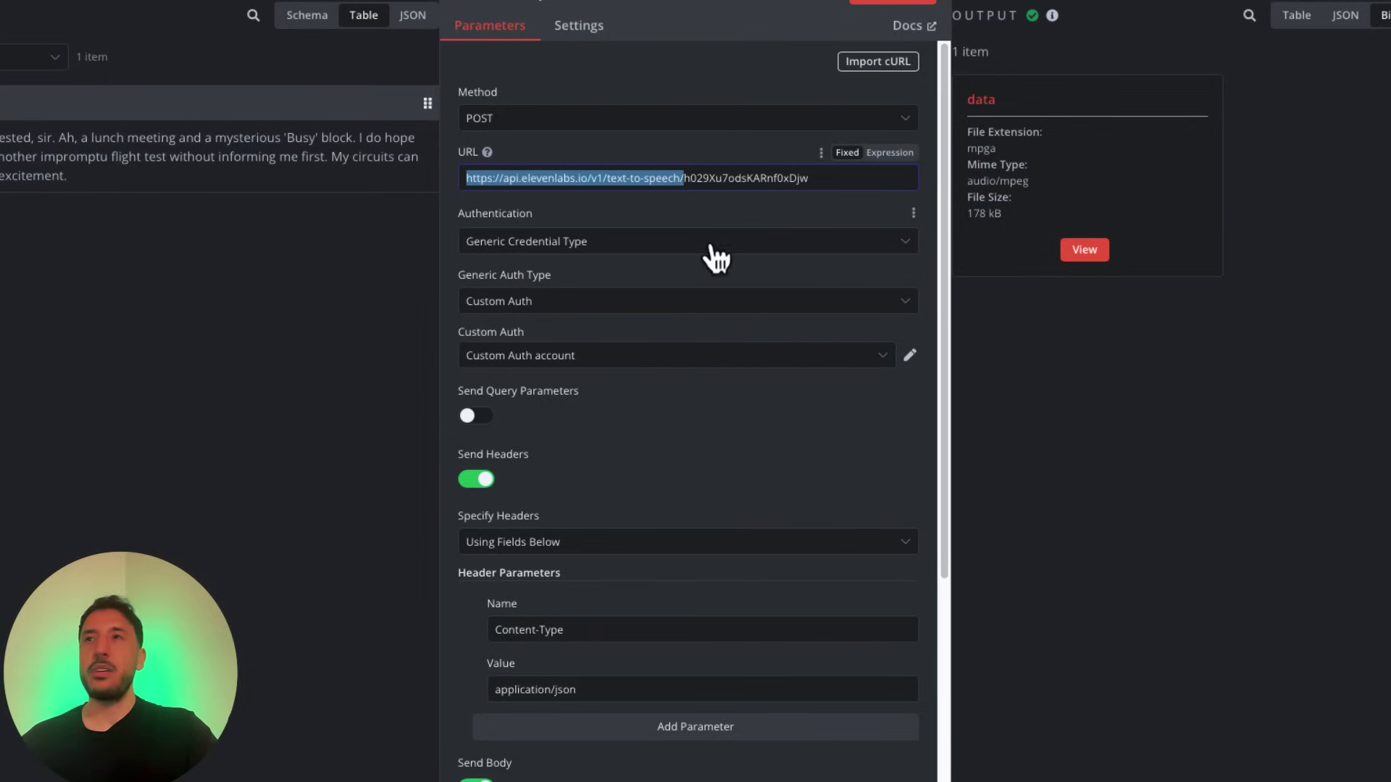
click(579, 269)
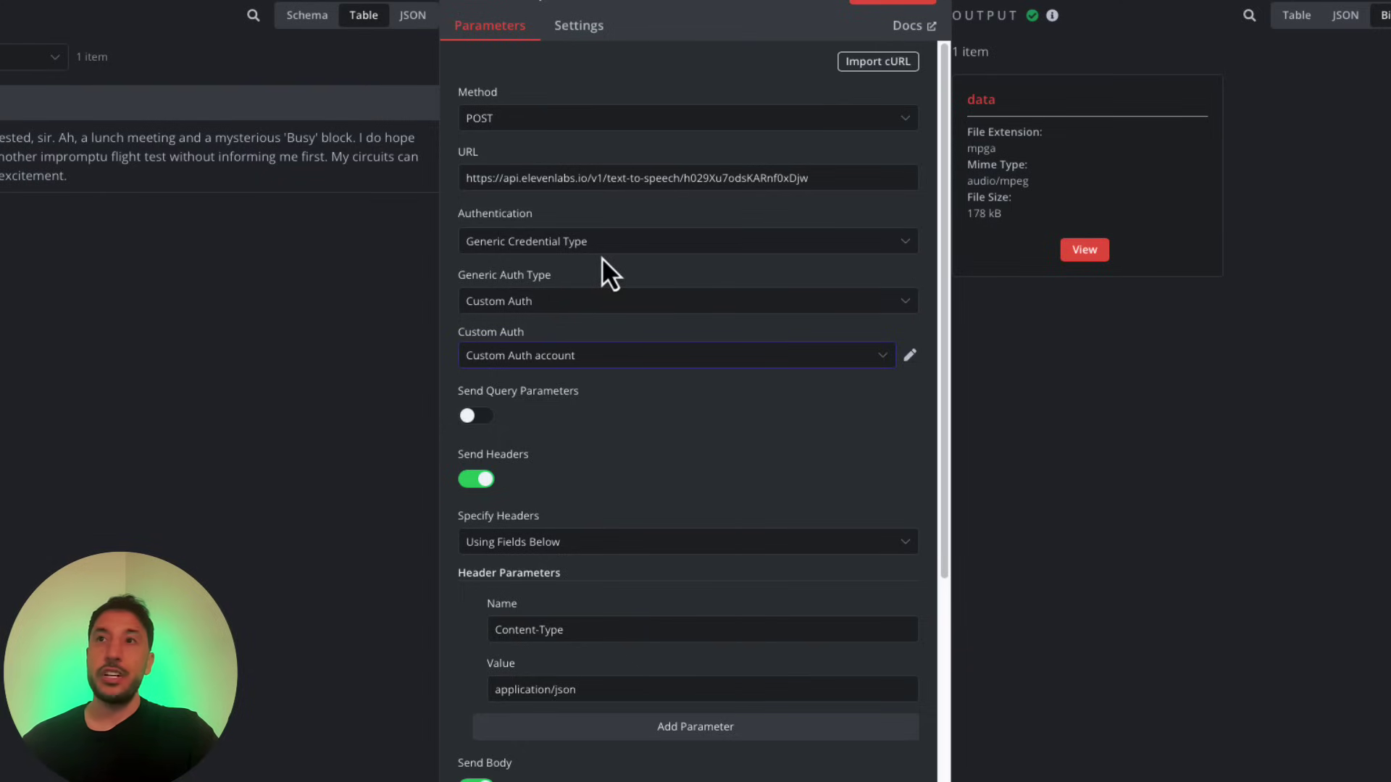
- Review the Generic Auth Type options and the Custom Auth credential choices, keeping Custom Auth and Custom Auth account
click(571, 304)
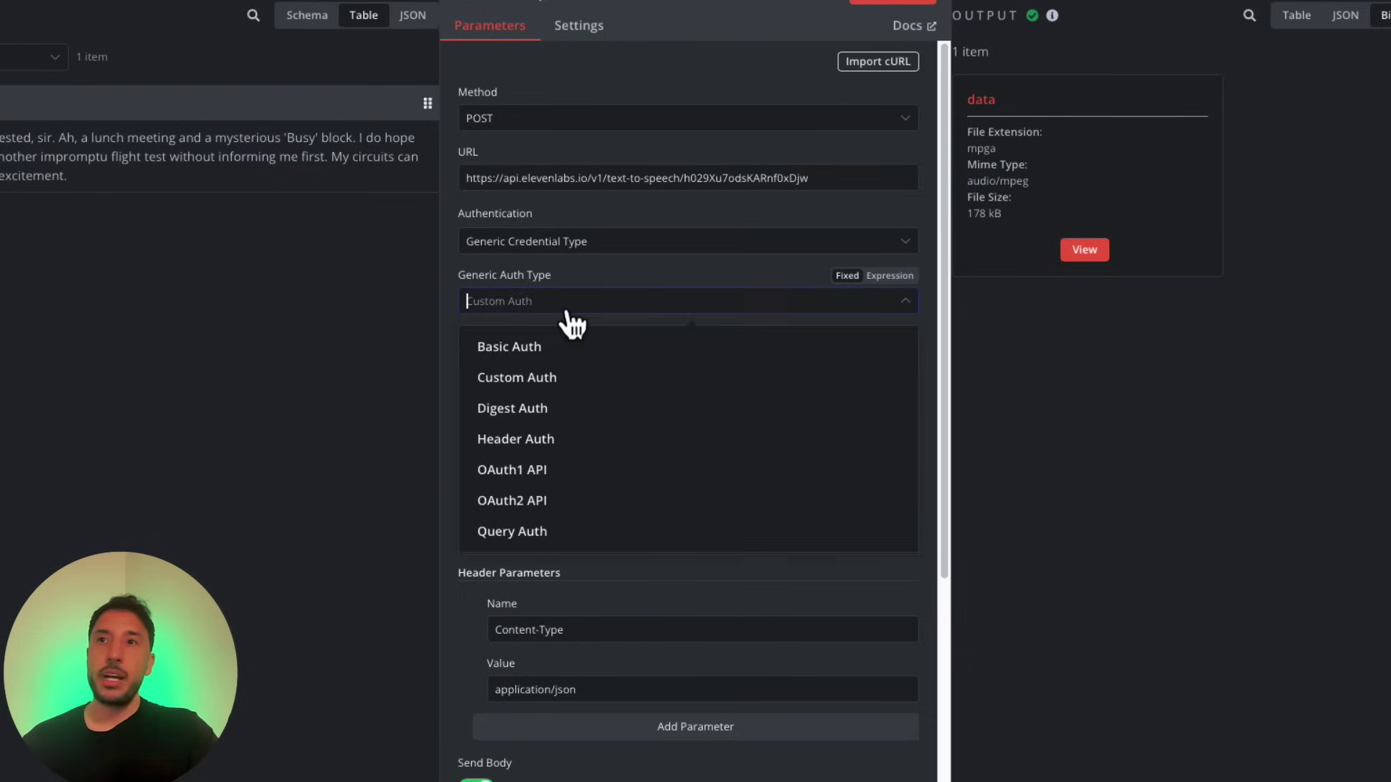
click(615, 284)
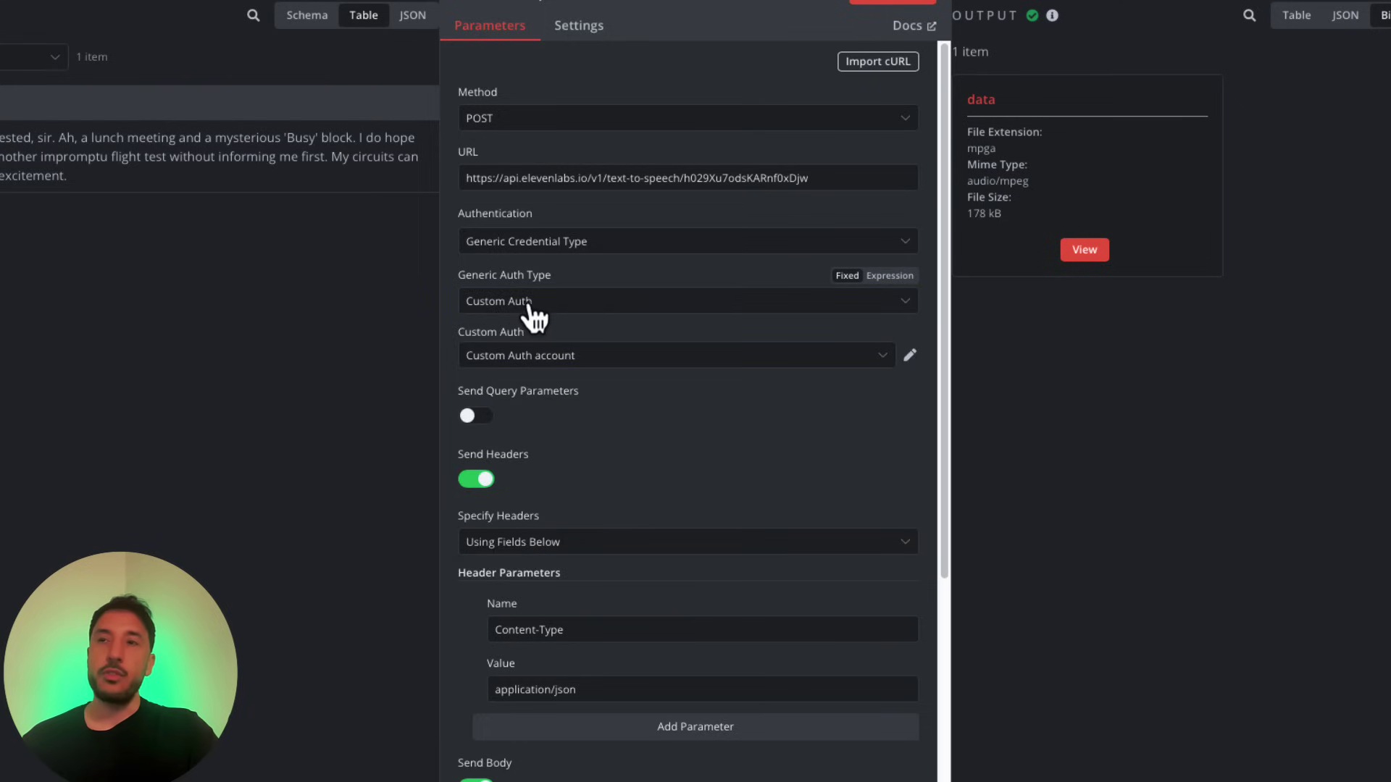
click(588, 366)
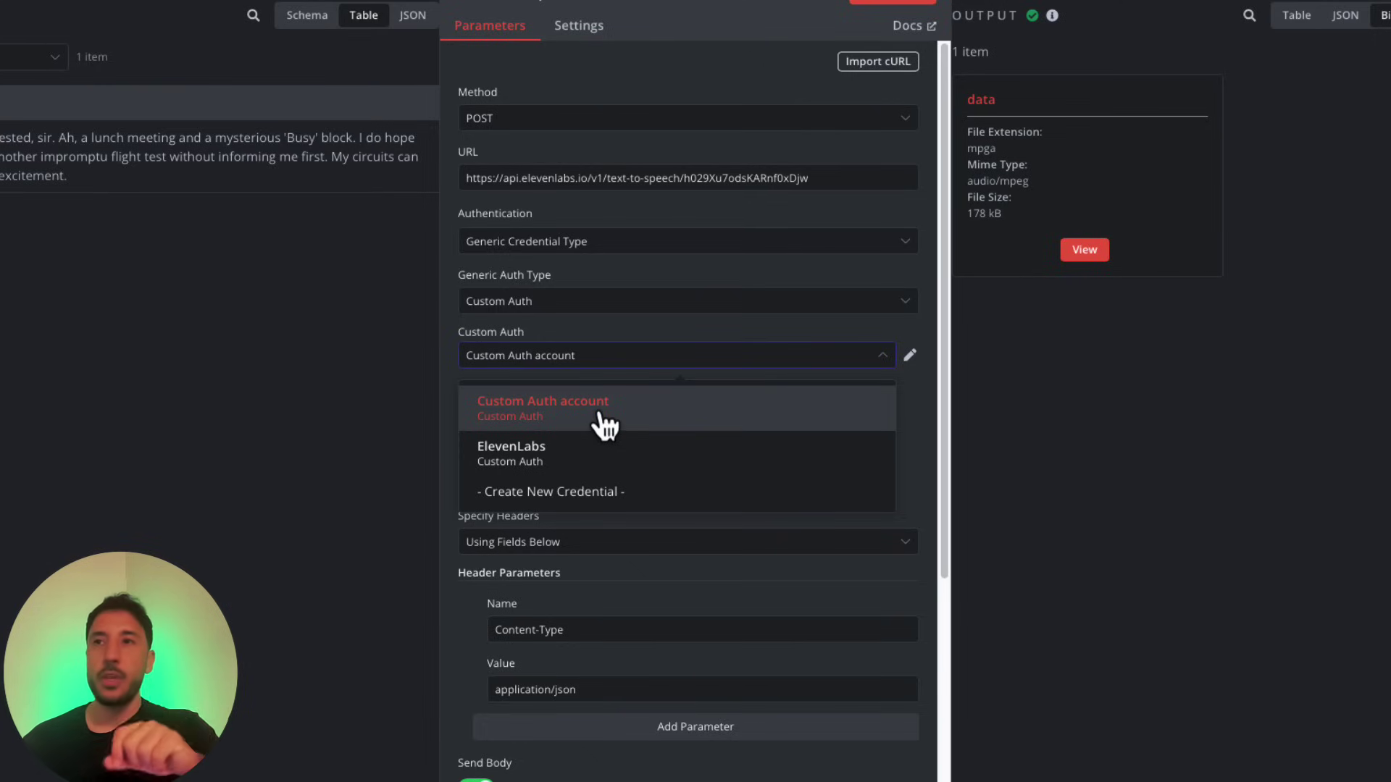
click(618, 326)
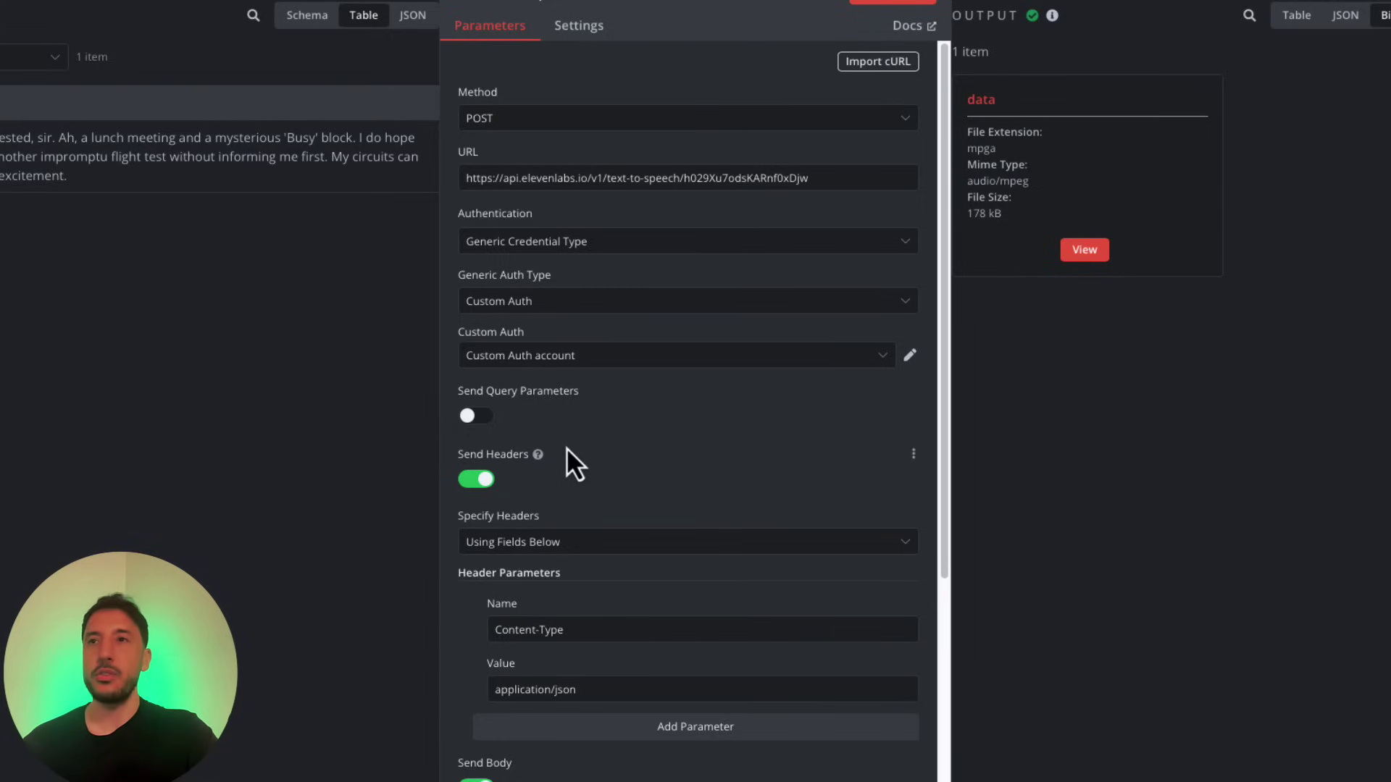
- Review the Text to Speech node's header parameters and body settings, and preview the result of its JSON expression
scroll(573, 439, down, 1)
scroll(576, 432, down, 3)
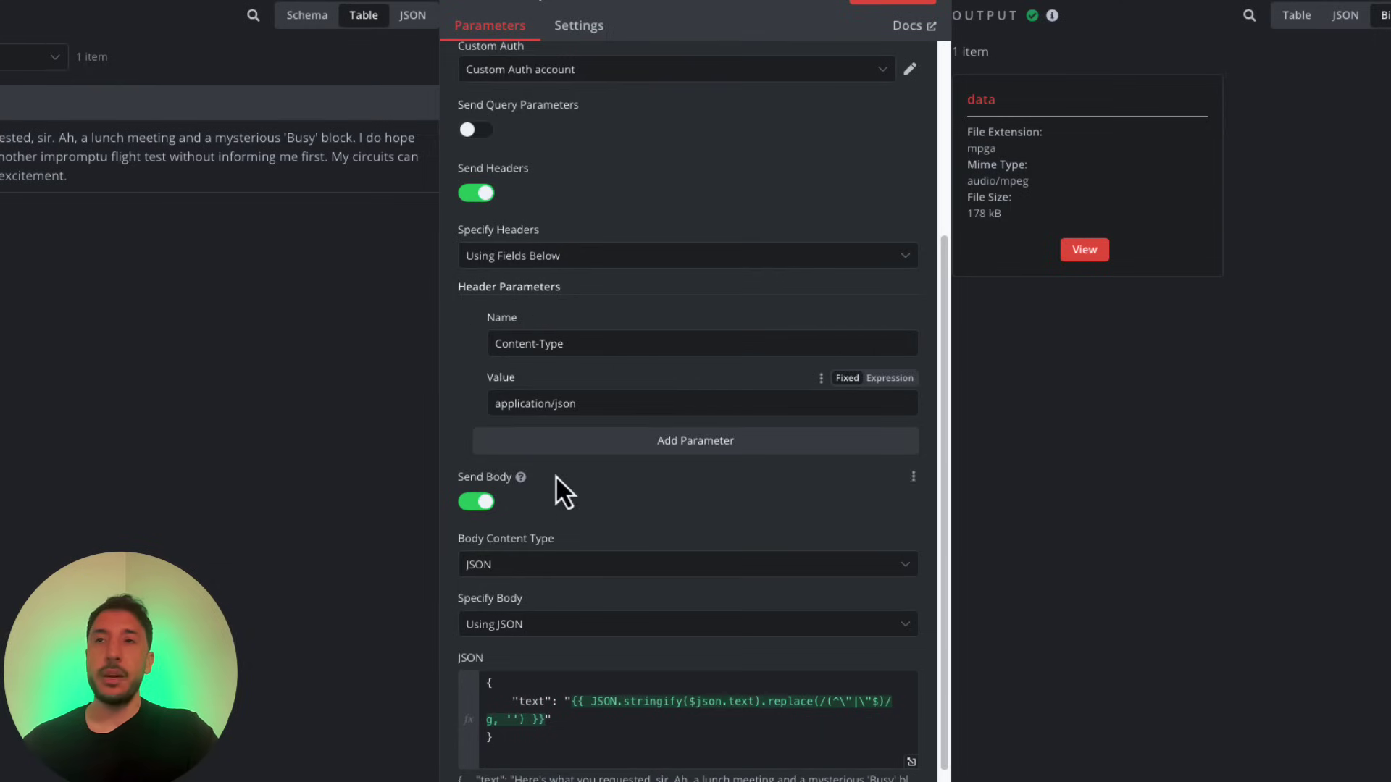
scroll(590, 405, down, 3)
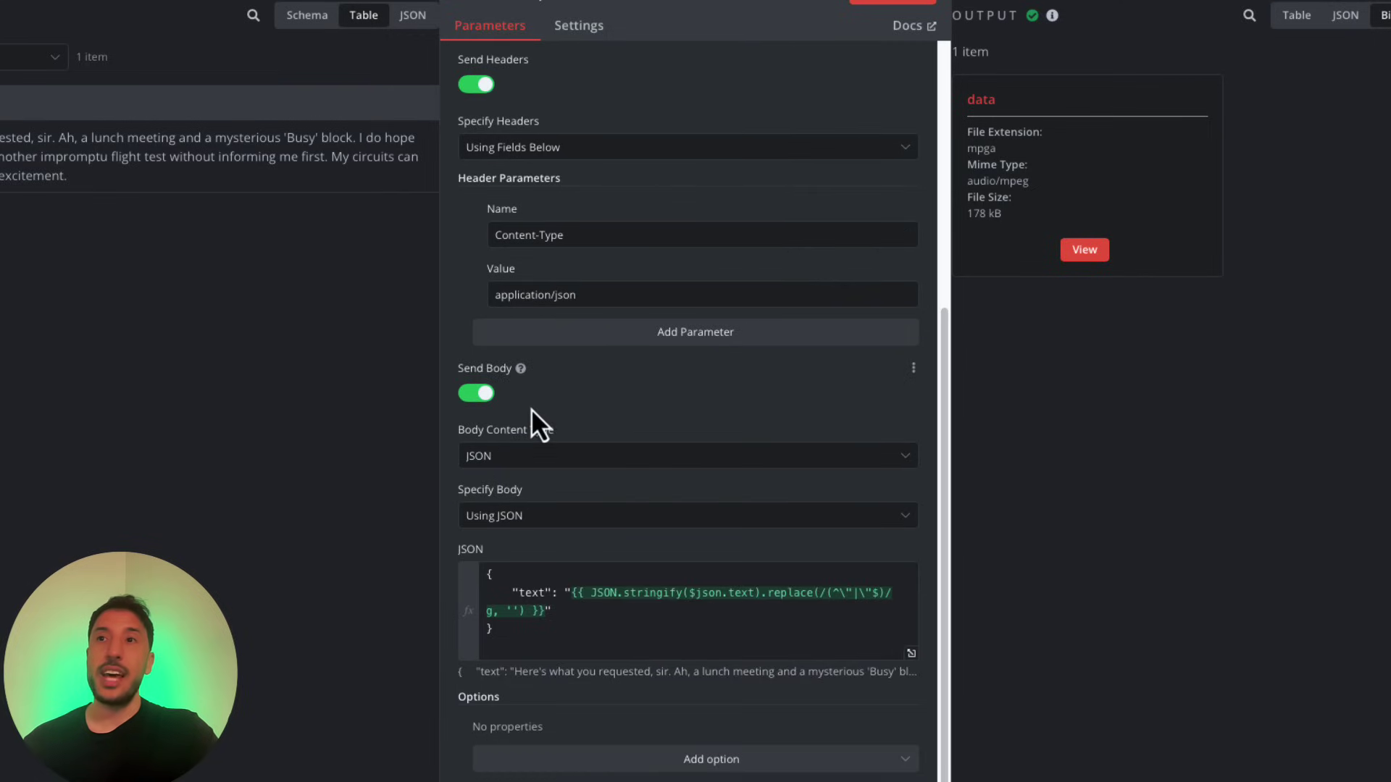
click(552, 624)
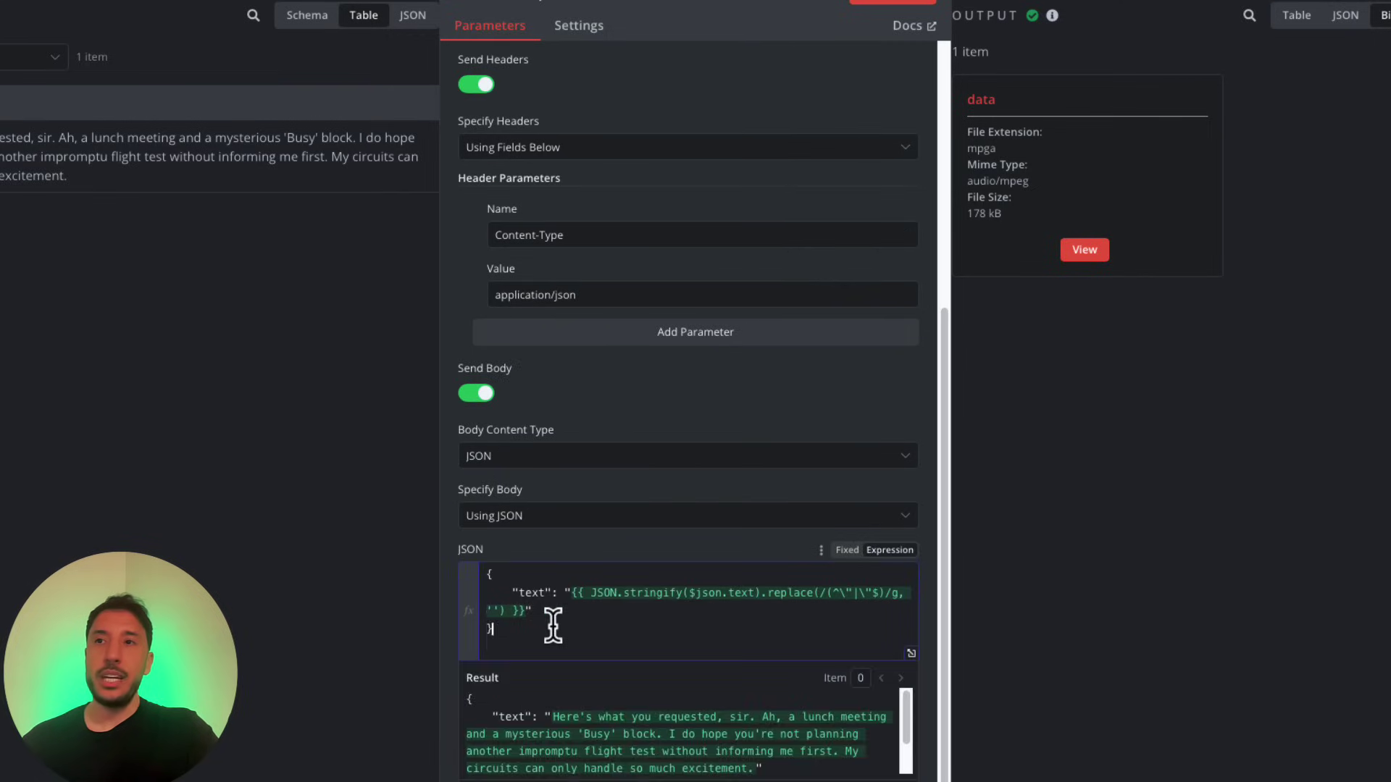
key(Escape)
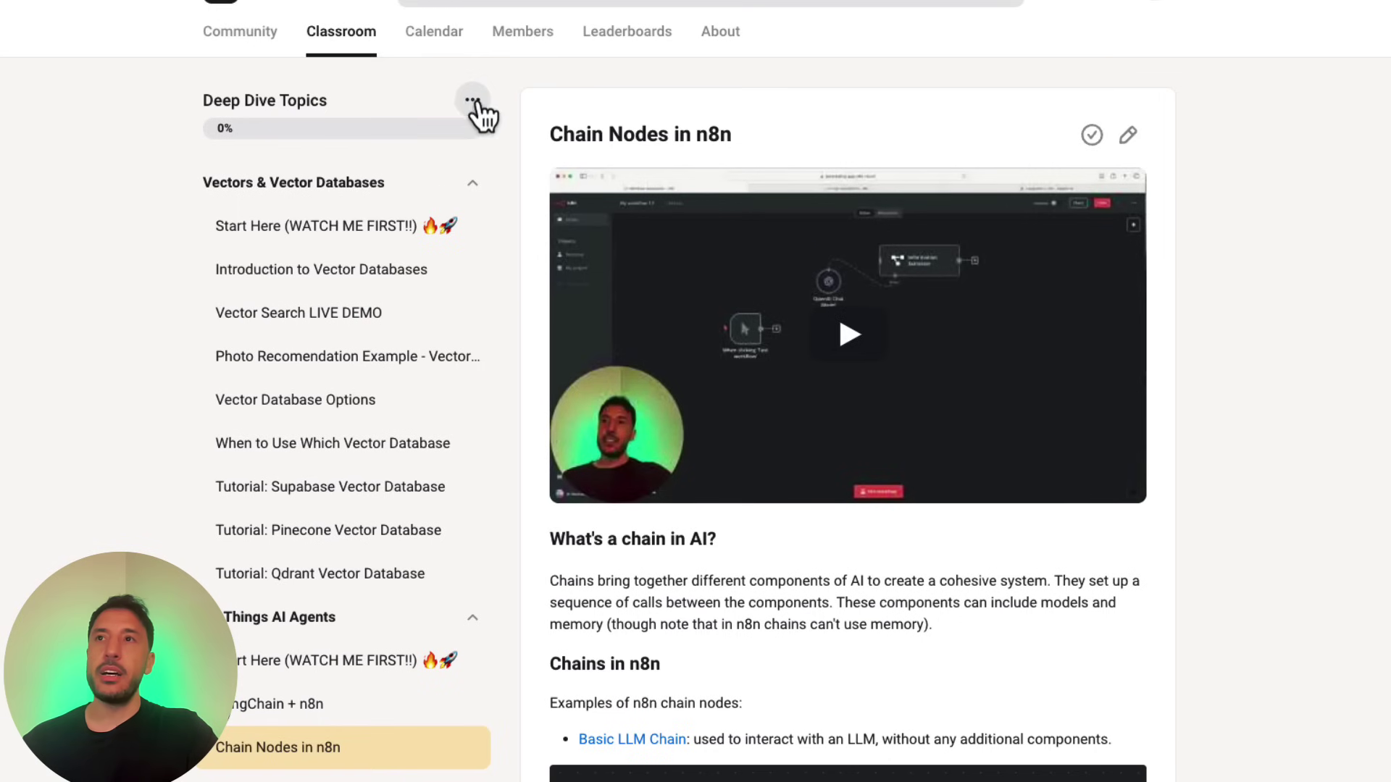
- In the AI Workshop community, view the pinned n8n Flow Architect GPT post and its image, and return to the n8n workflow
click(240, 33)
scroll(695, 489, down, 5)
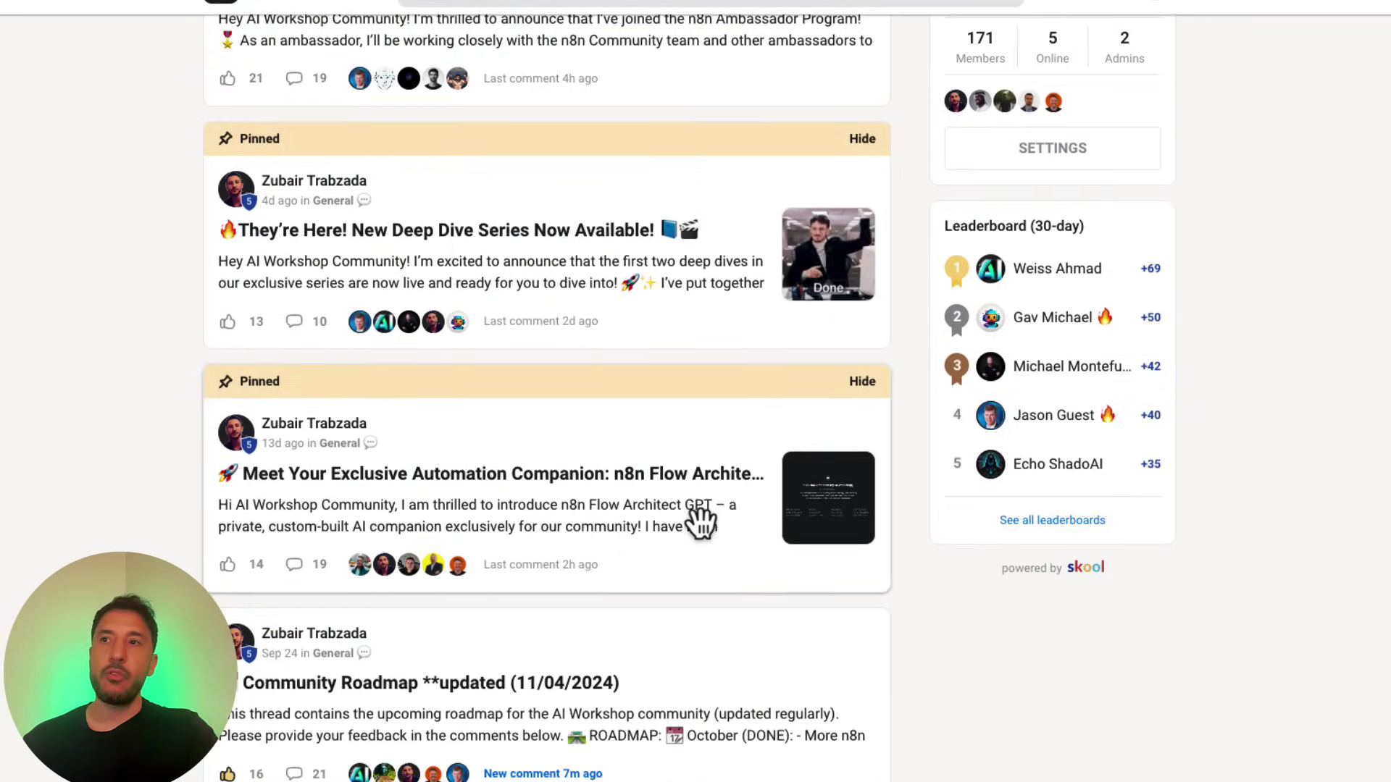
click(829, 489)
click(523, 471)
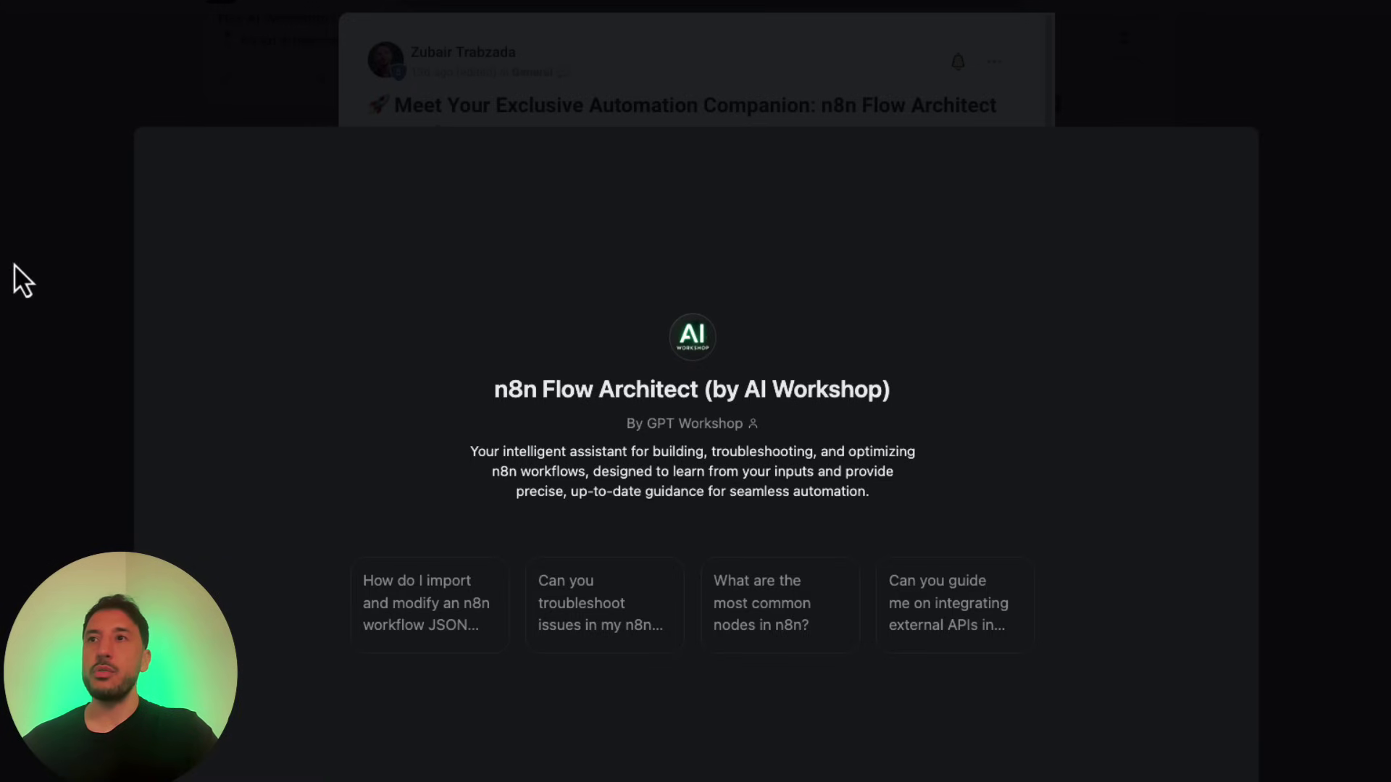
click(101, 387)
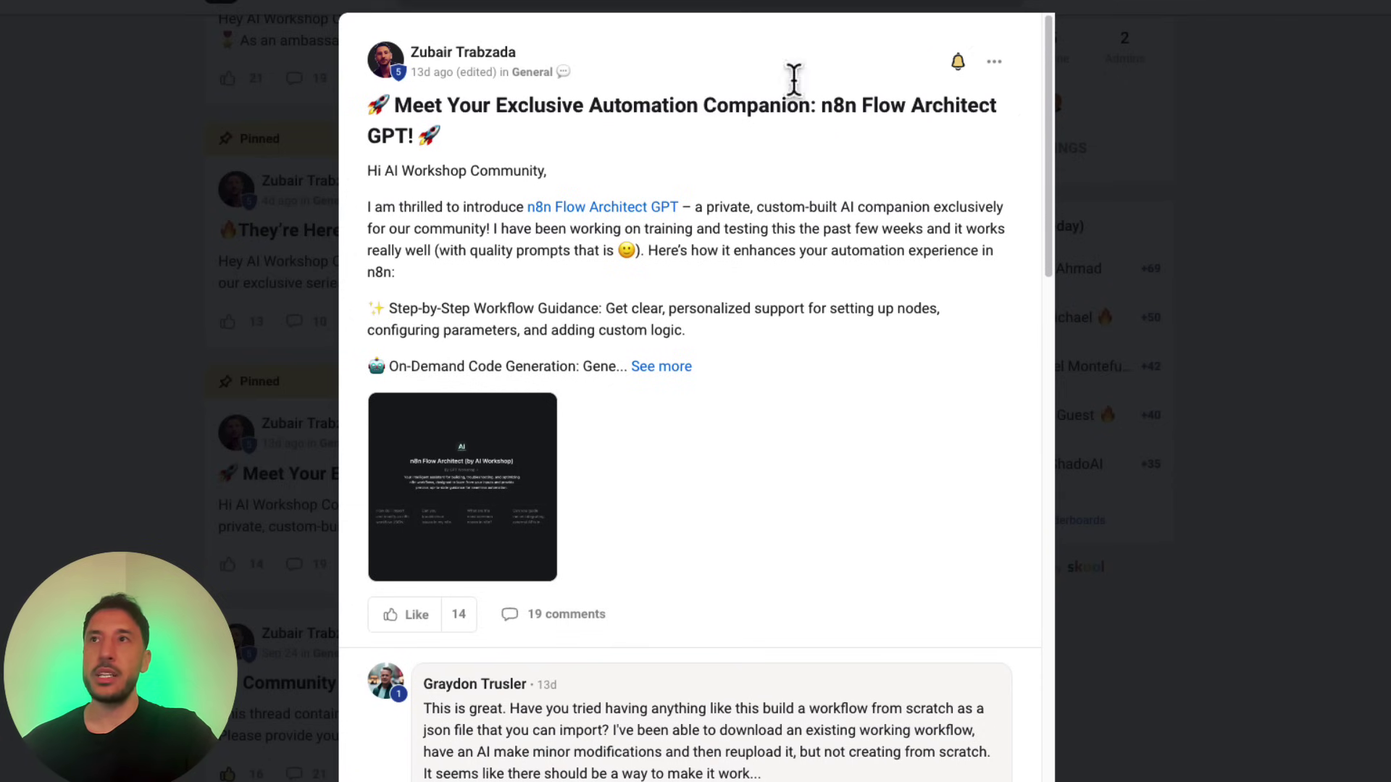
click(899, 9)
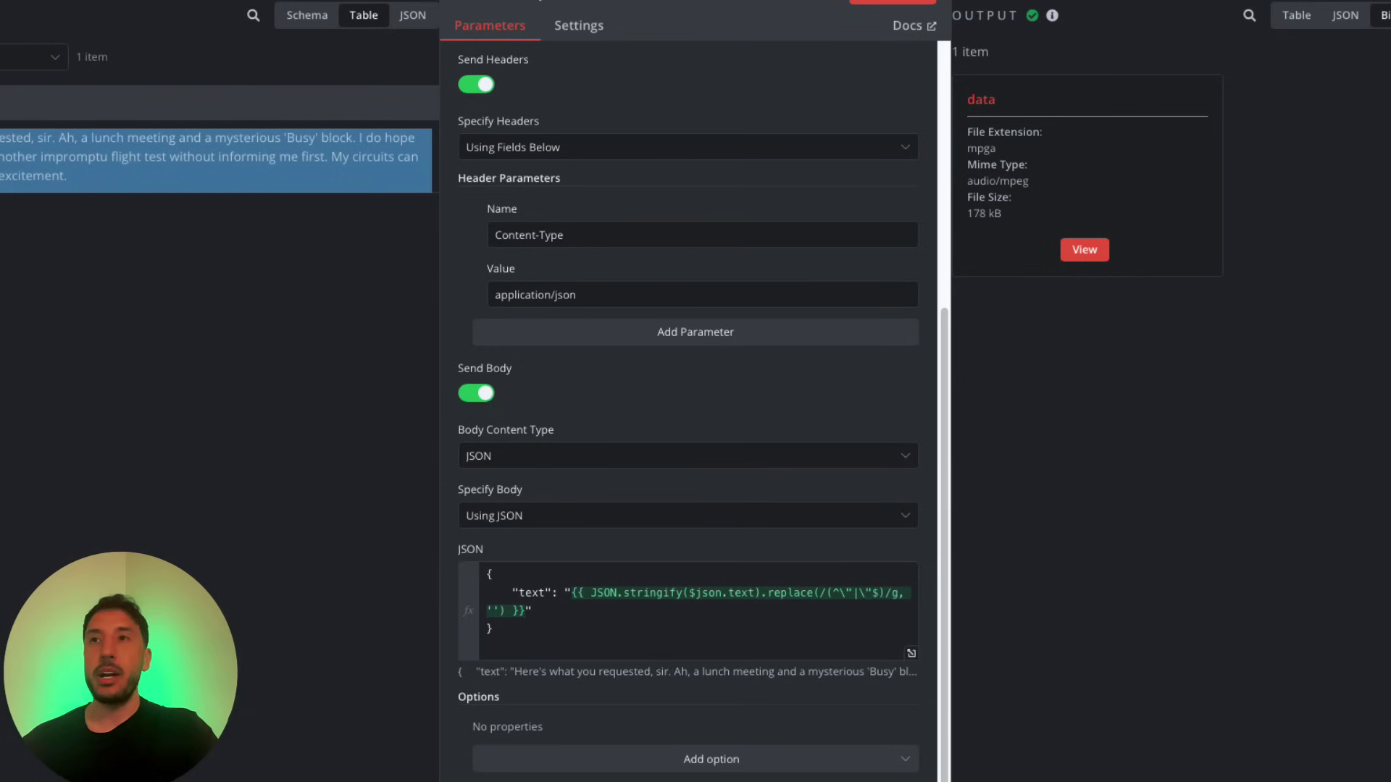
- Compare the text expression in the Text to Speech node's JSON body with the incoming text from the Basic LLM Chain
click(545, 585)
triple_click(545, 585)
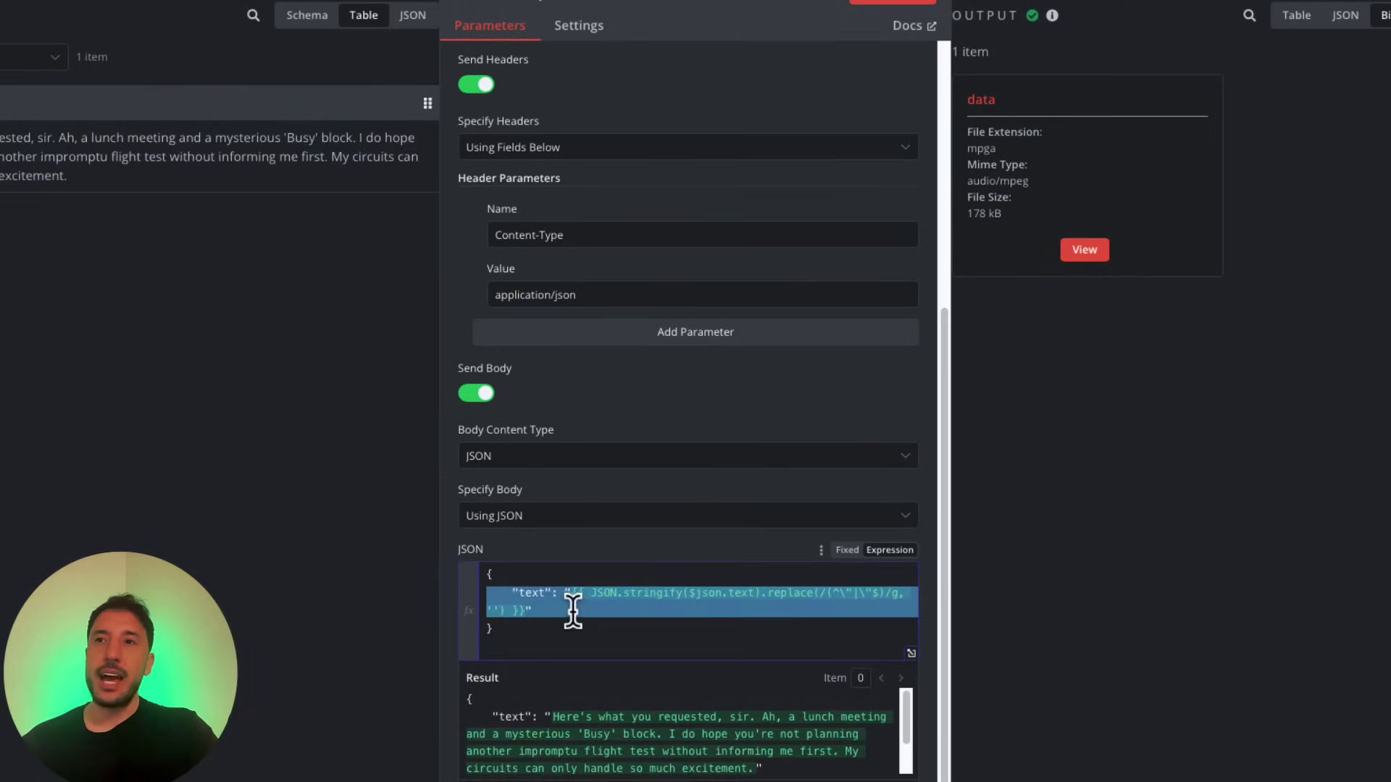
click(574, 612)
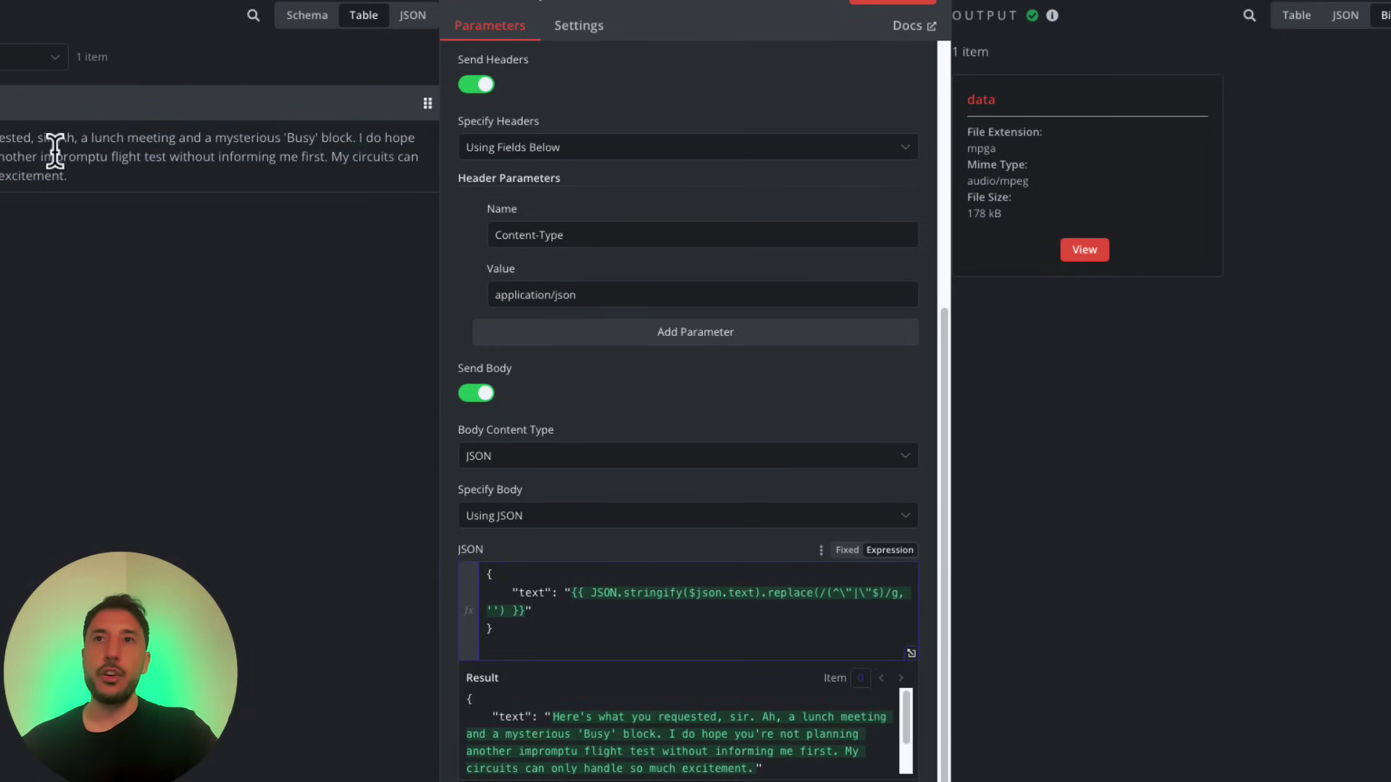
click(48, 152)
click(621, 655)
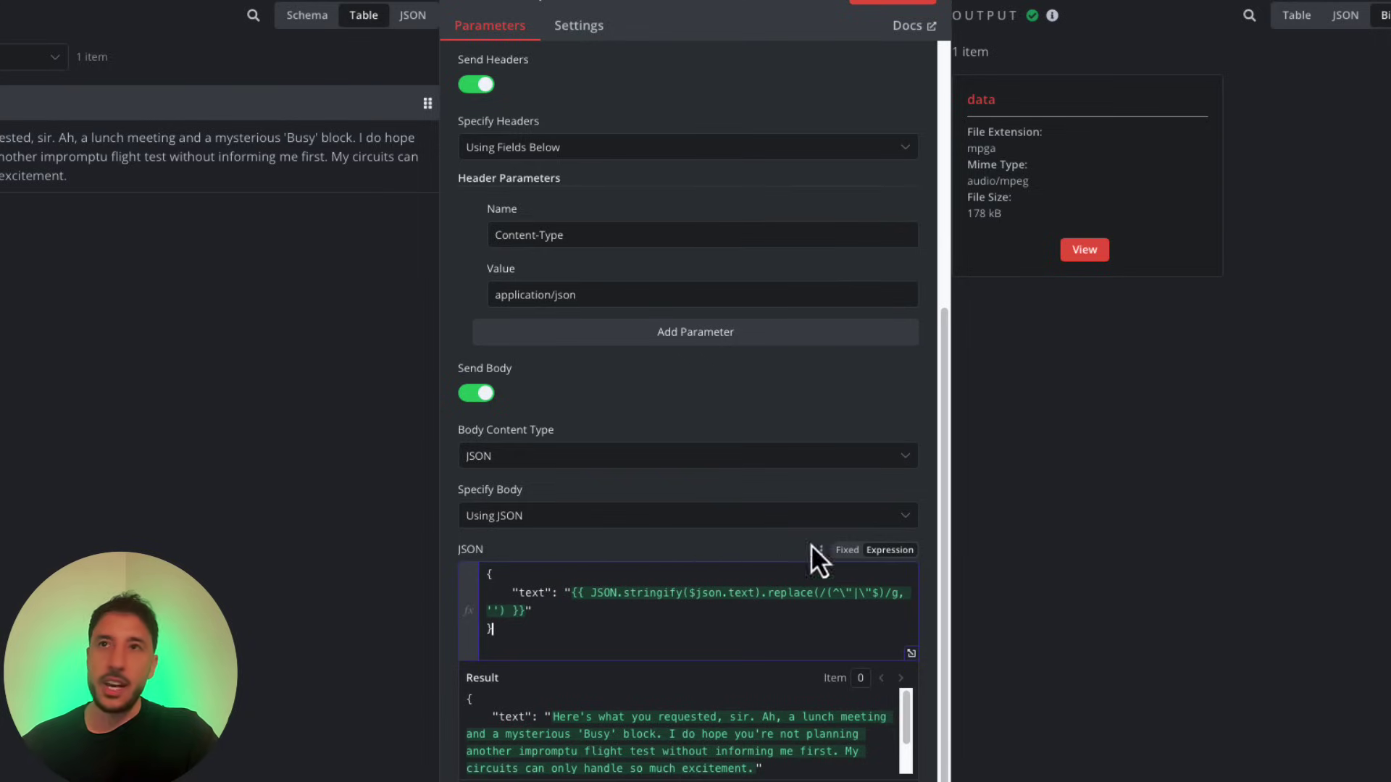
click(110, 181)
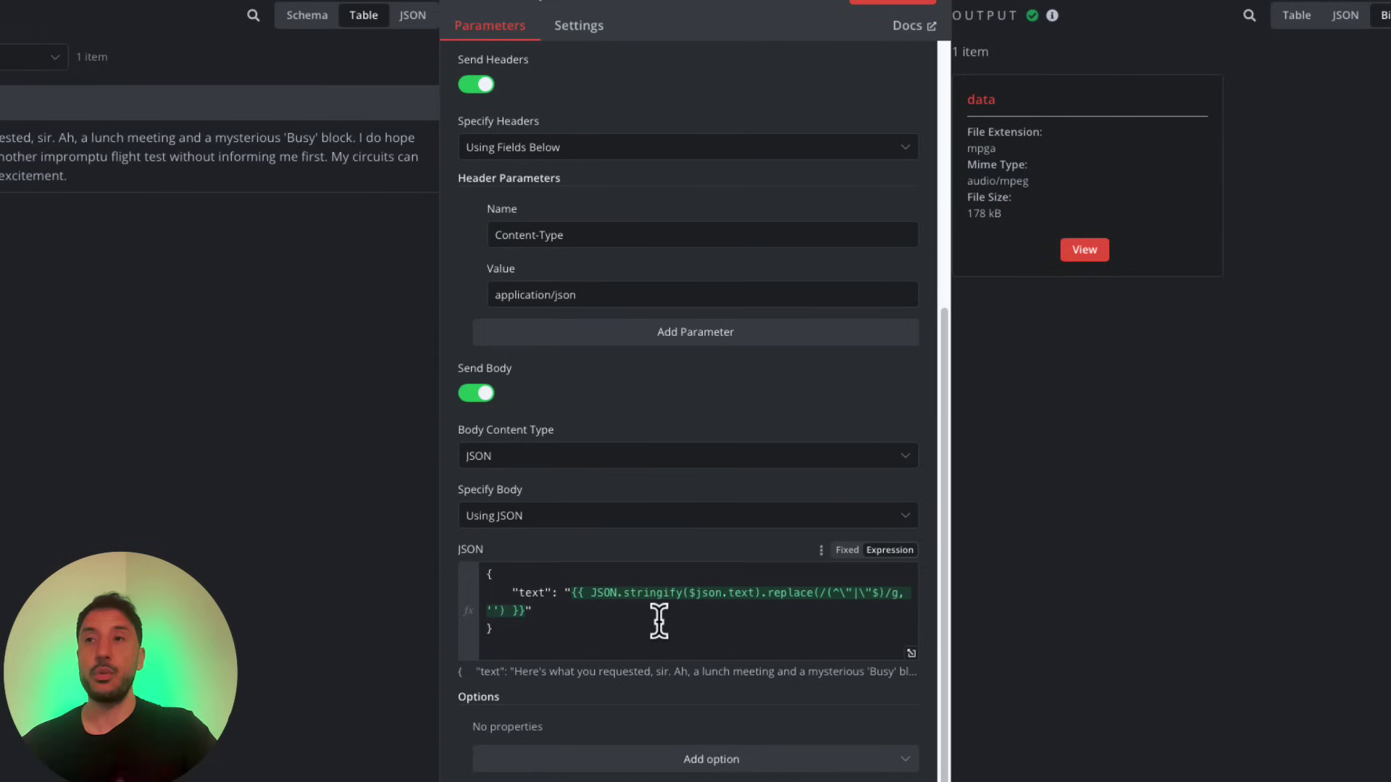
- Review the JSON.stringify and replace expression in the request body again, check the input text, and return to the canvas
triple_click(635, 602)
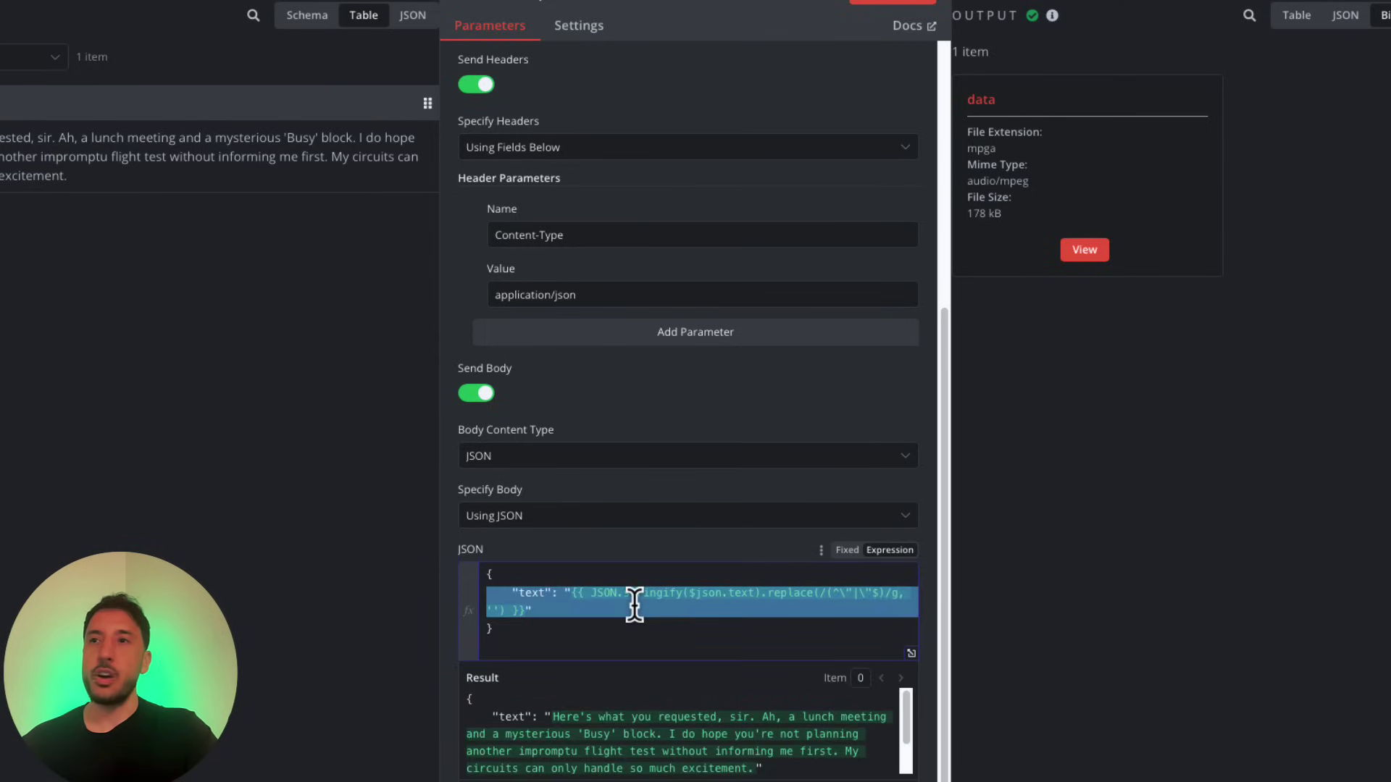
click(642, 573)
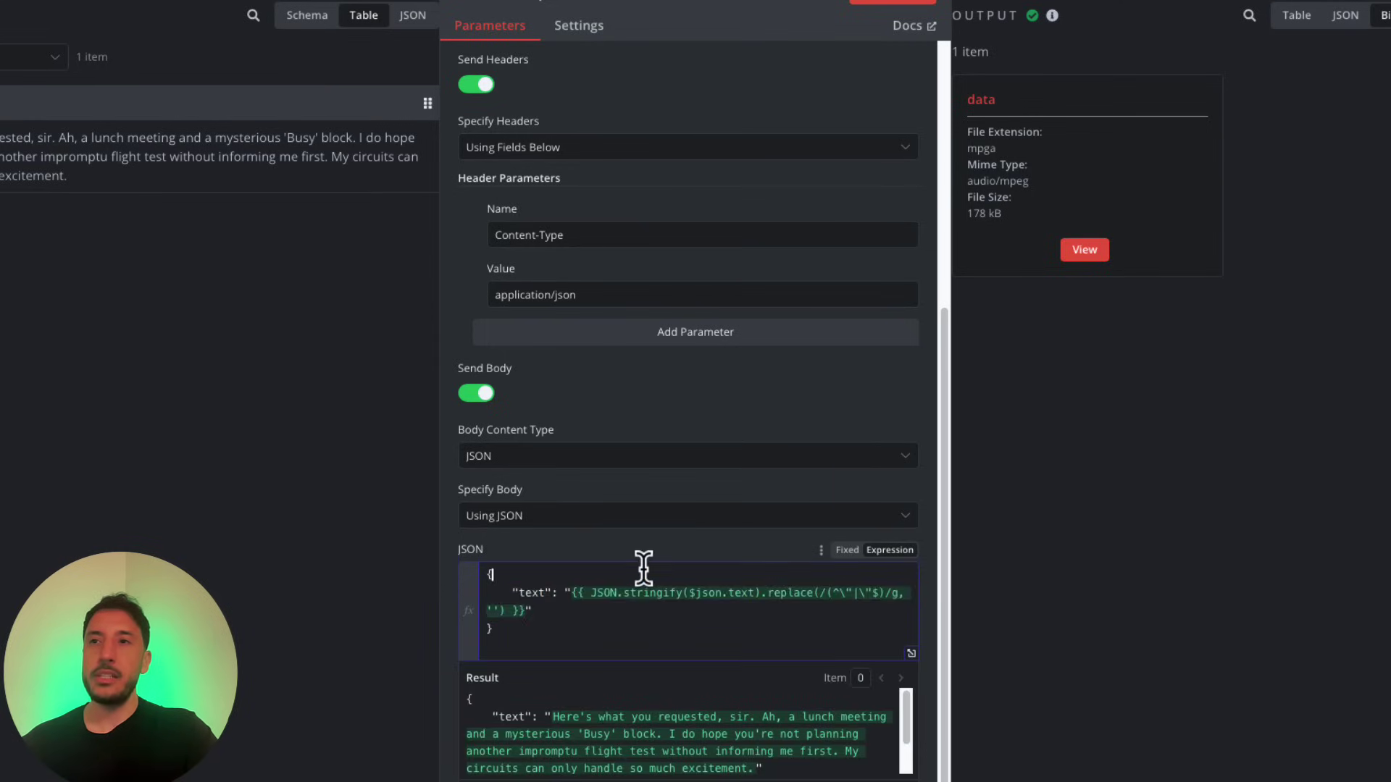
triple_click(612, 600)
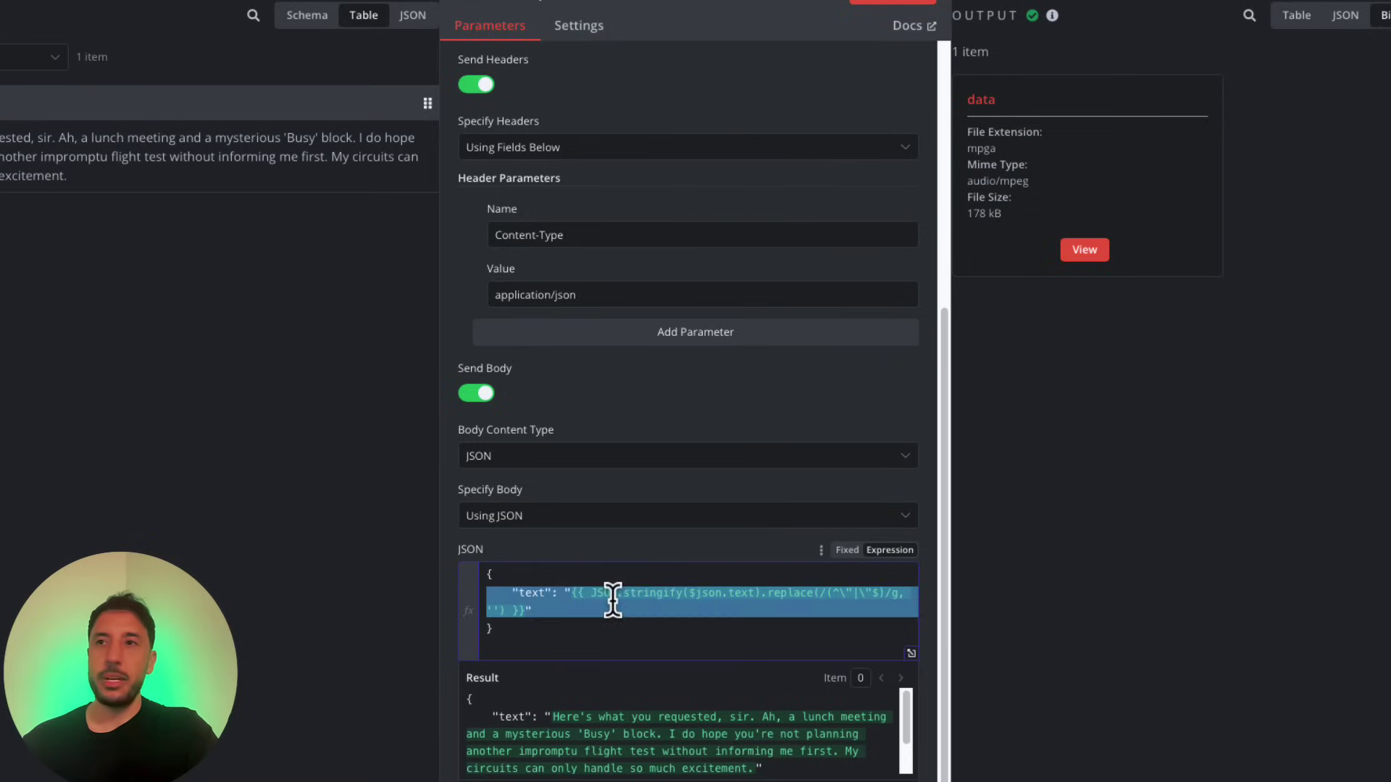
click(614, 603)
click(599, 575)
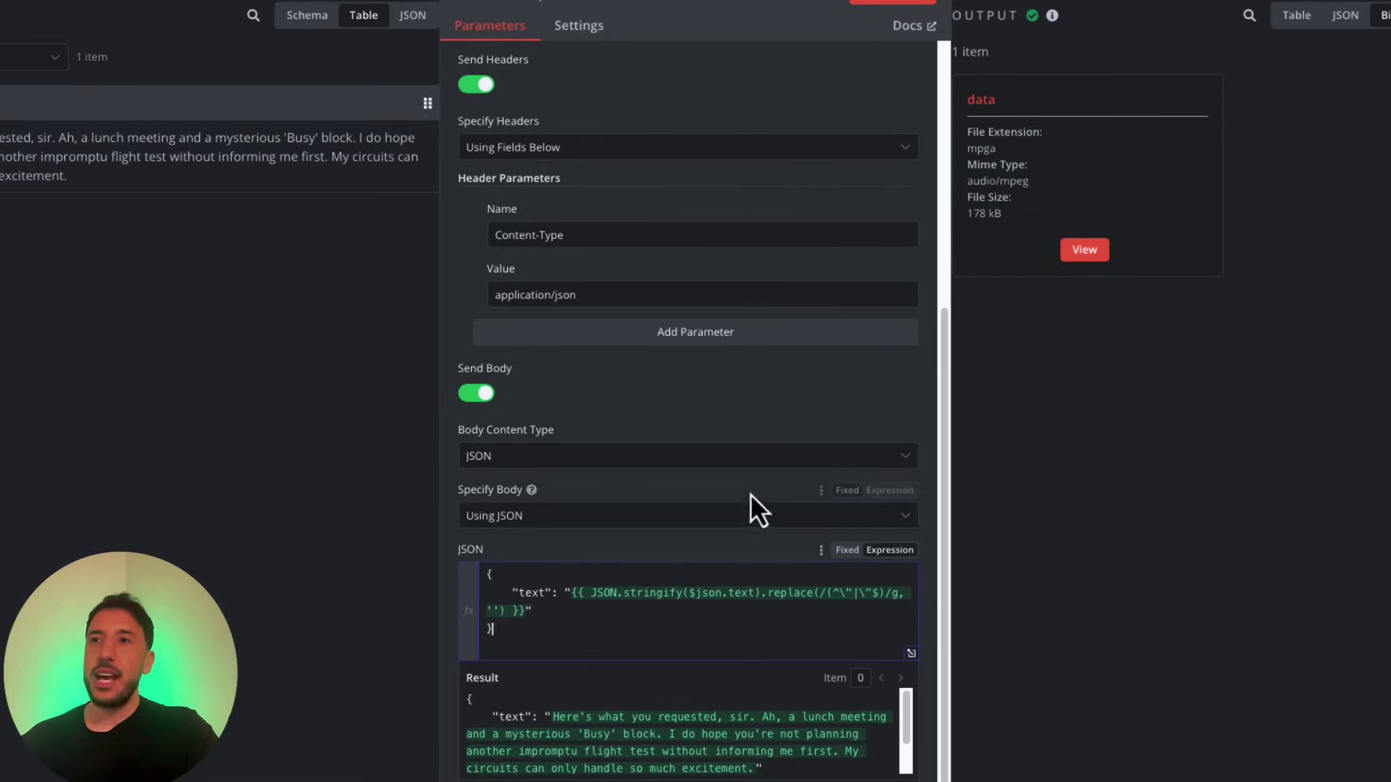
click(1058, 550)
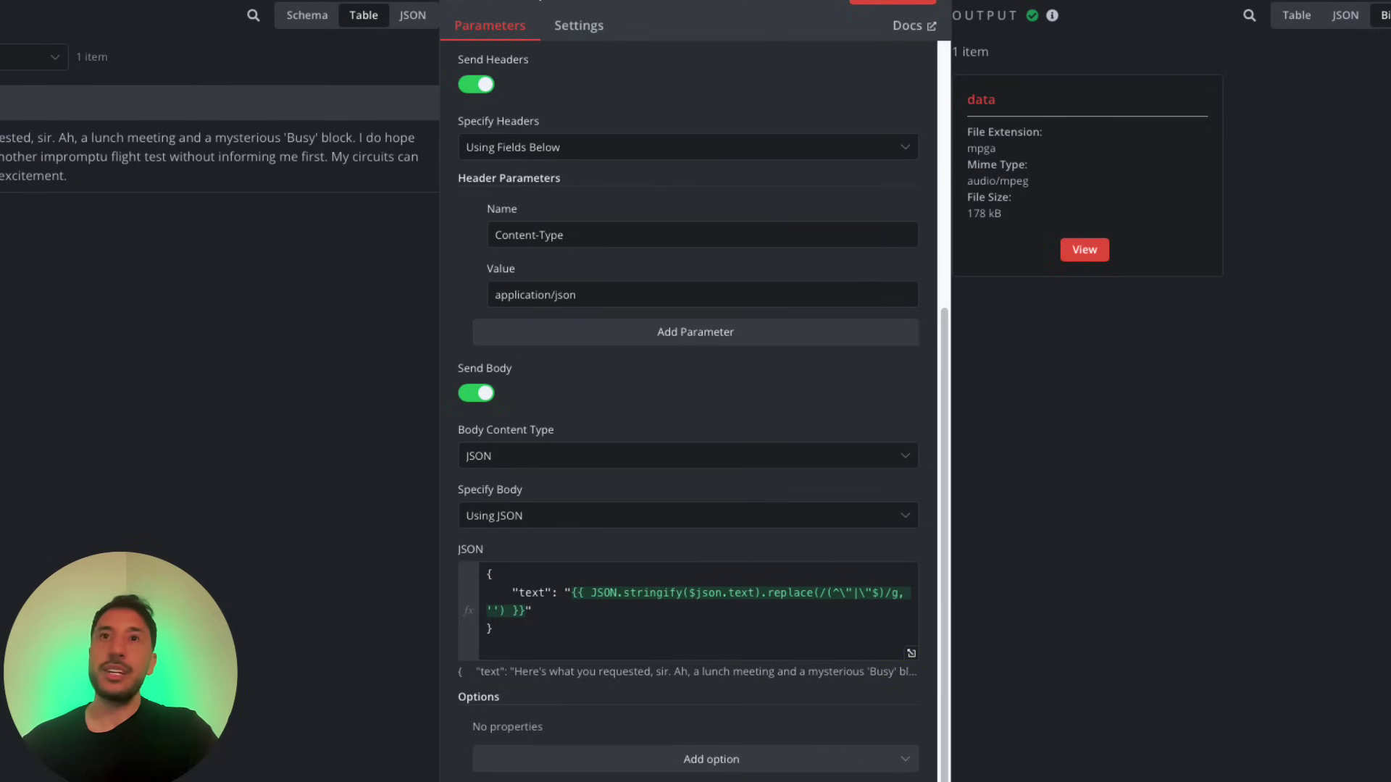
triple_click(3, 159)
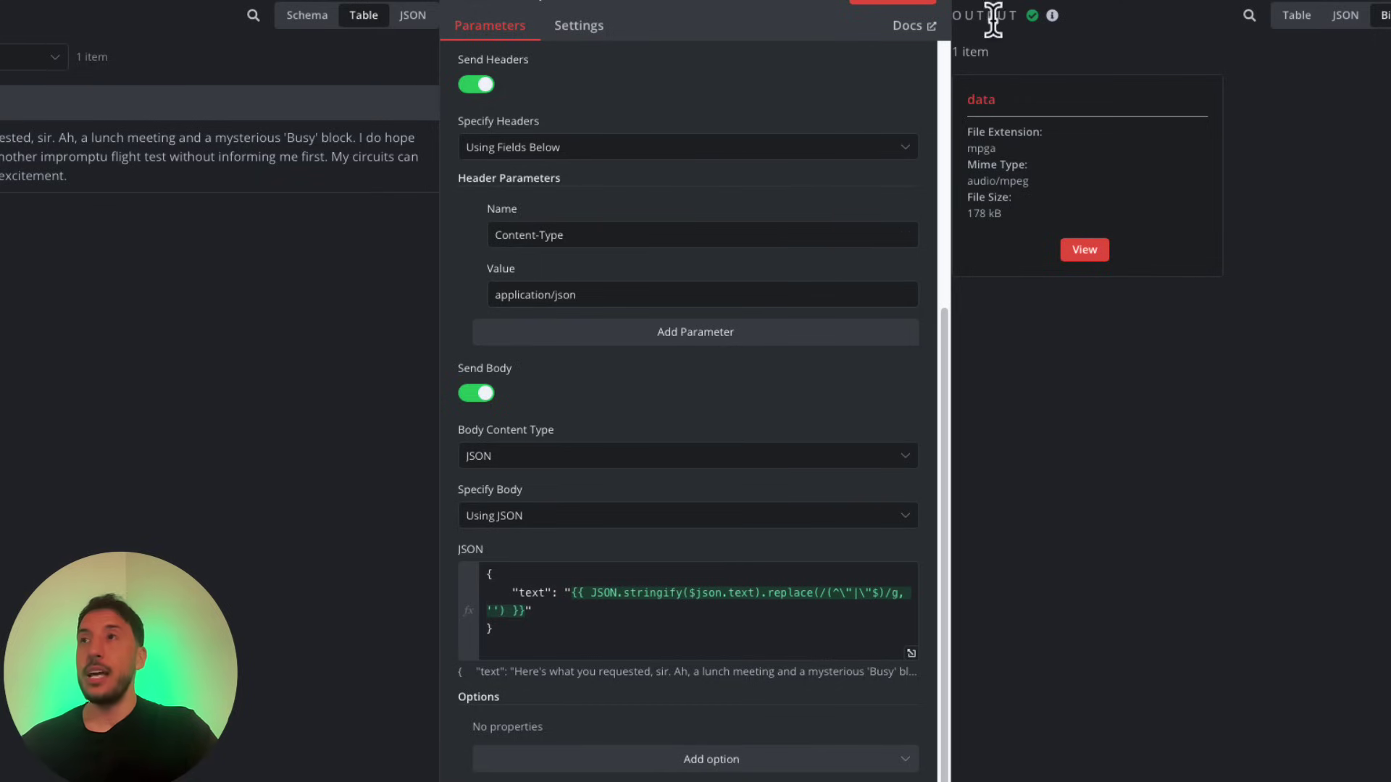
click(1009, 2)
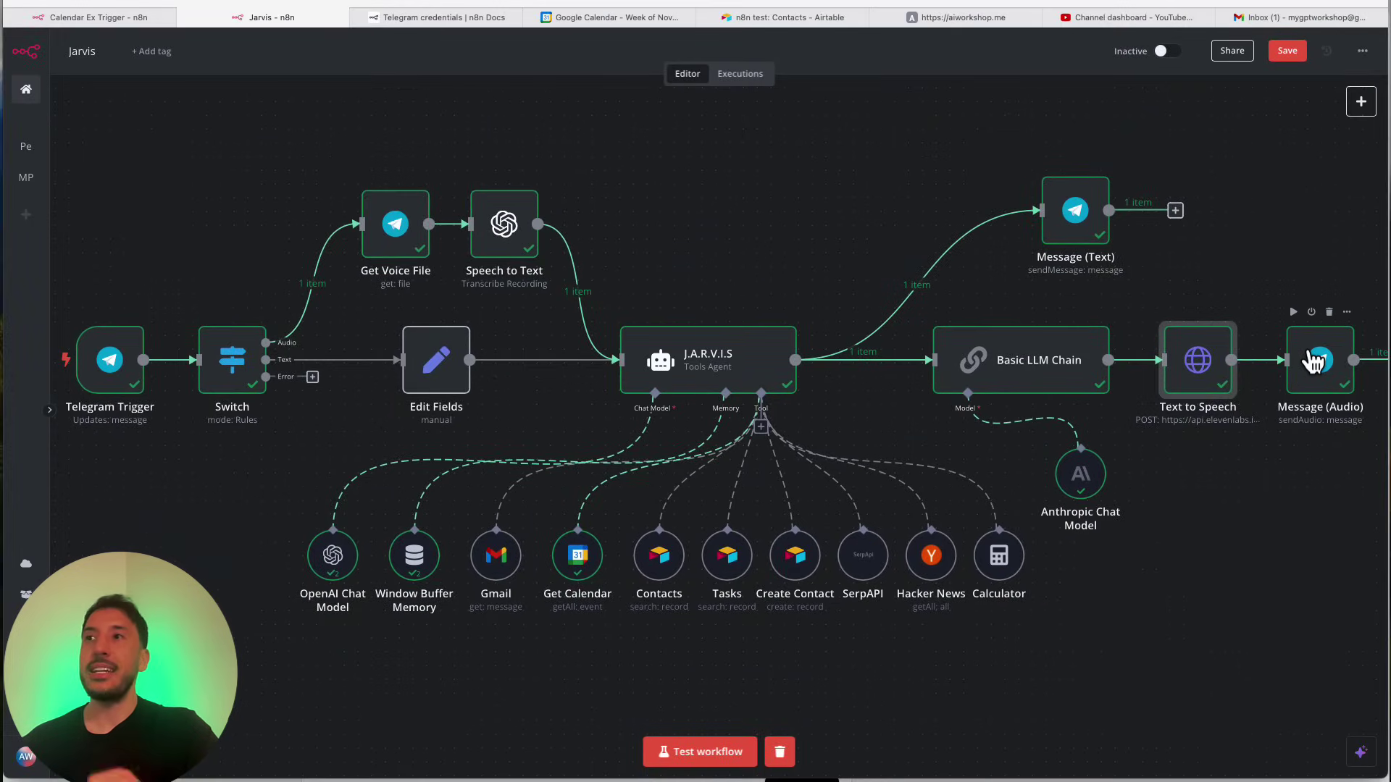
- Open the Message (Audio) node and review its list of operations, keeping Send Audio
double_click(1313, 360)
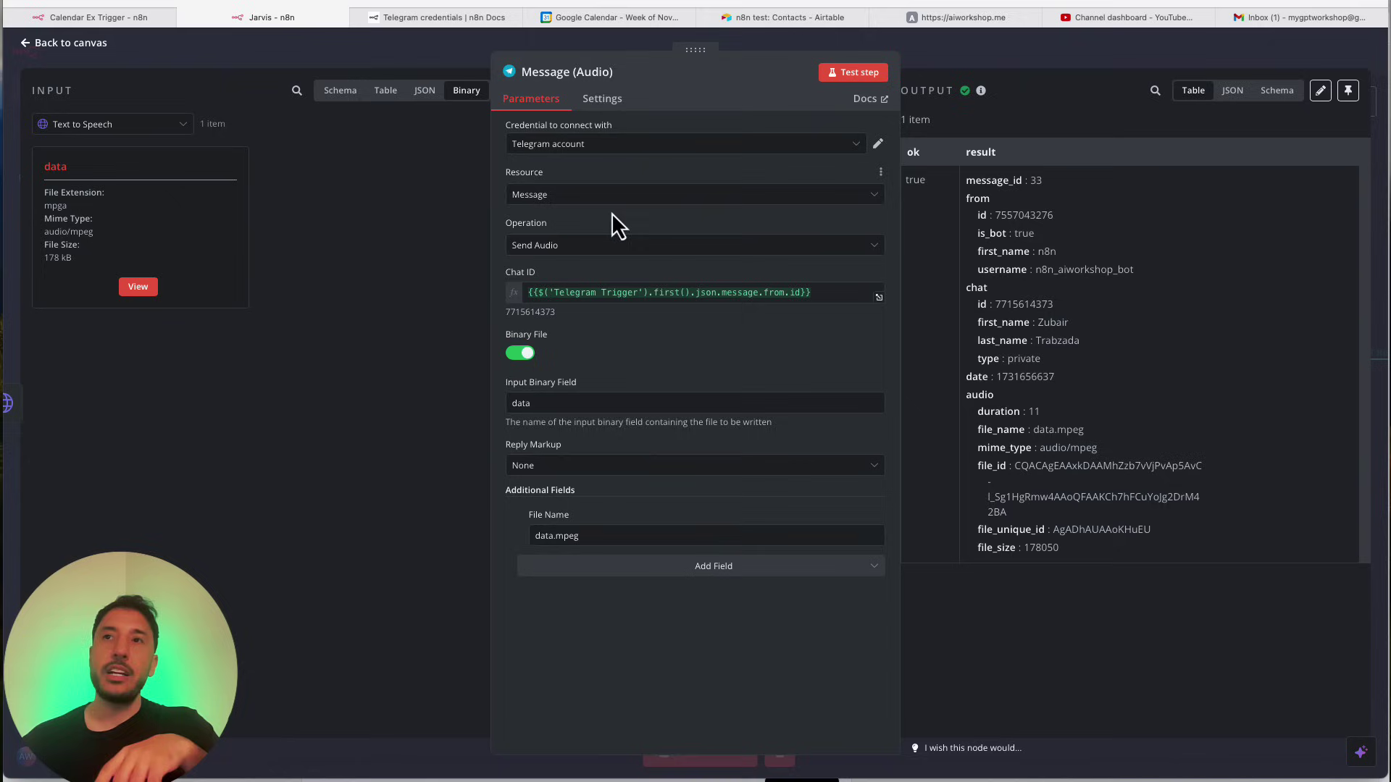
click(580, 250)
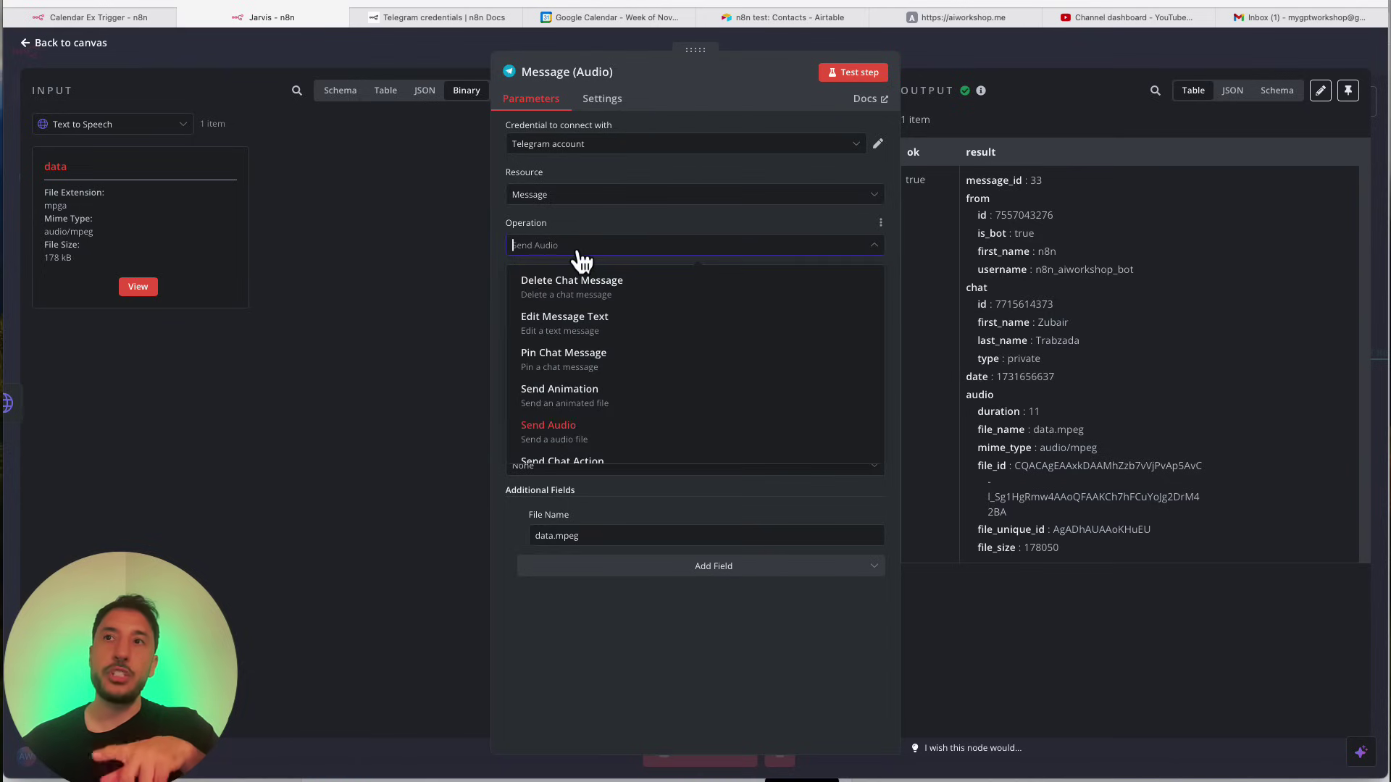
click(313, 316)
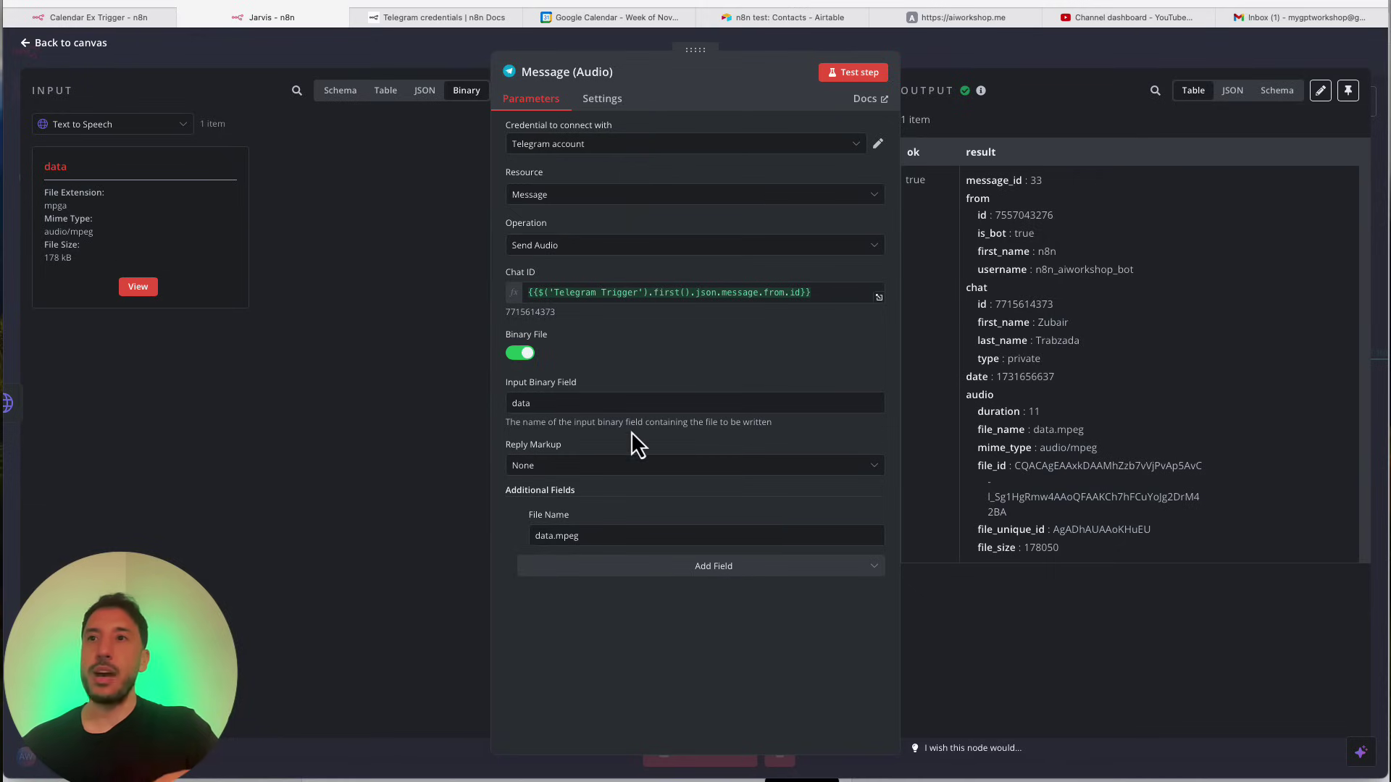
- Examine the Message (Audio) node's data.mpeg file name, input binary field and Chat ID expression referencing the Telegram Trigger
double_click(596, 535)
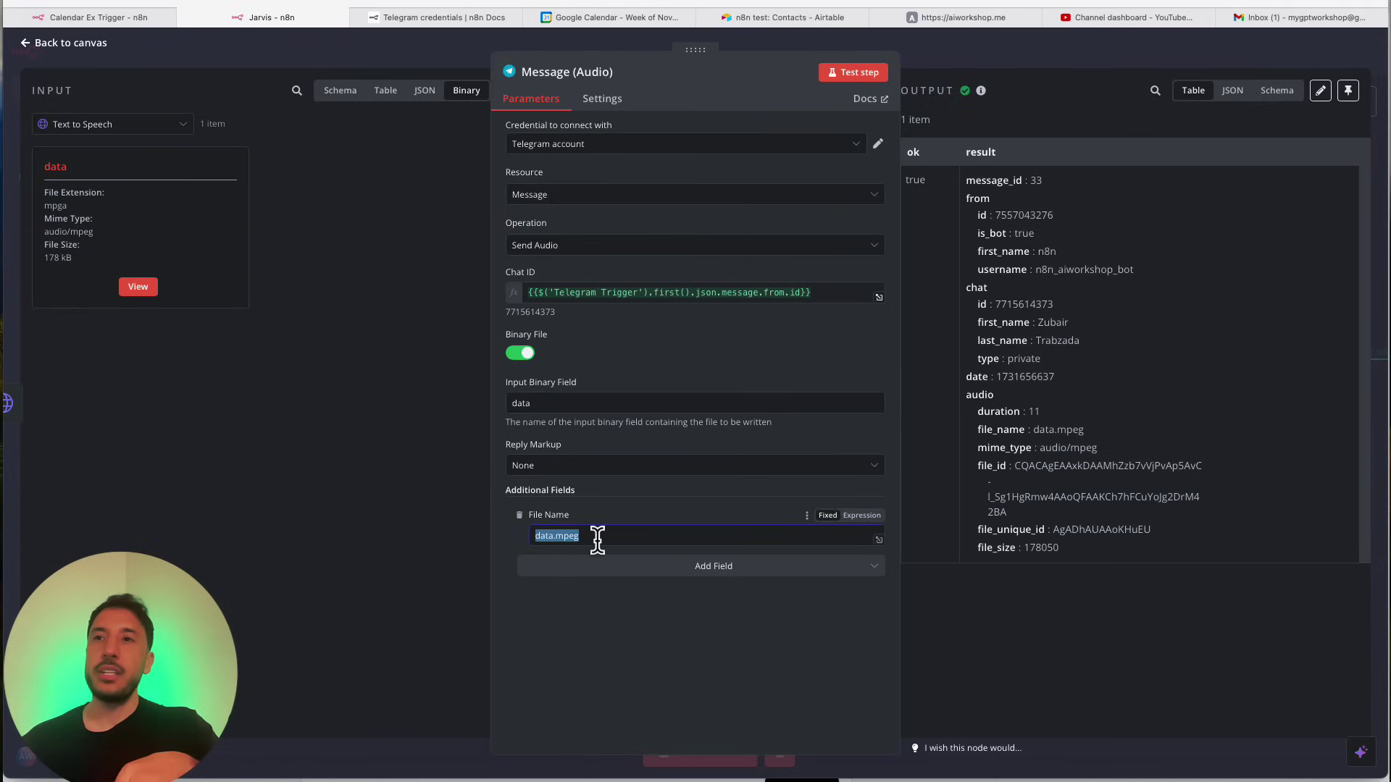
click(580, 534)
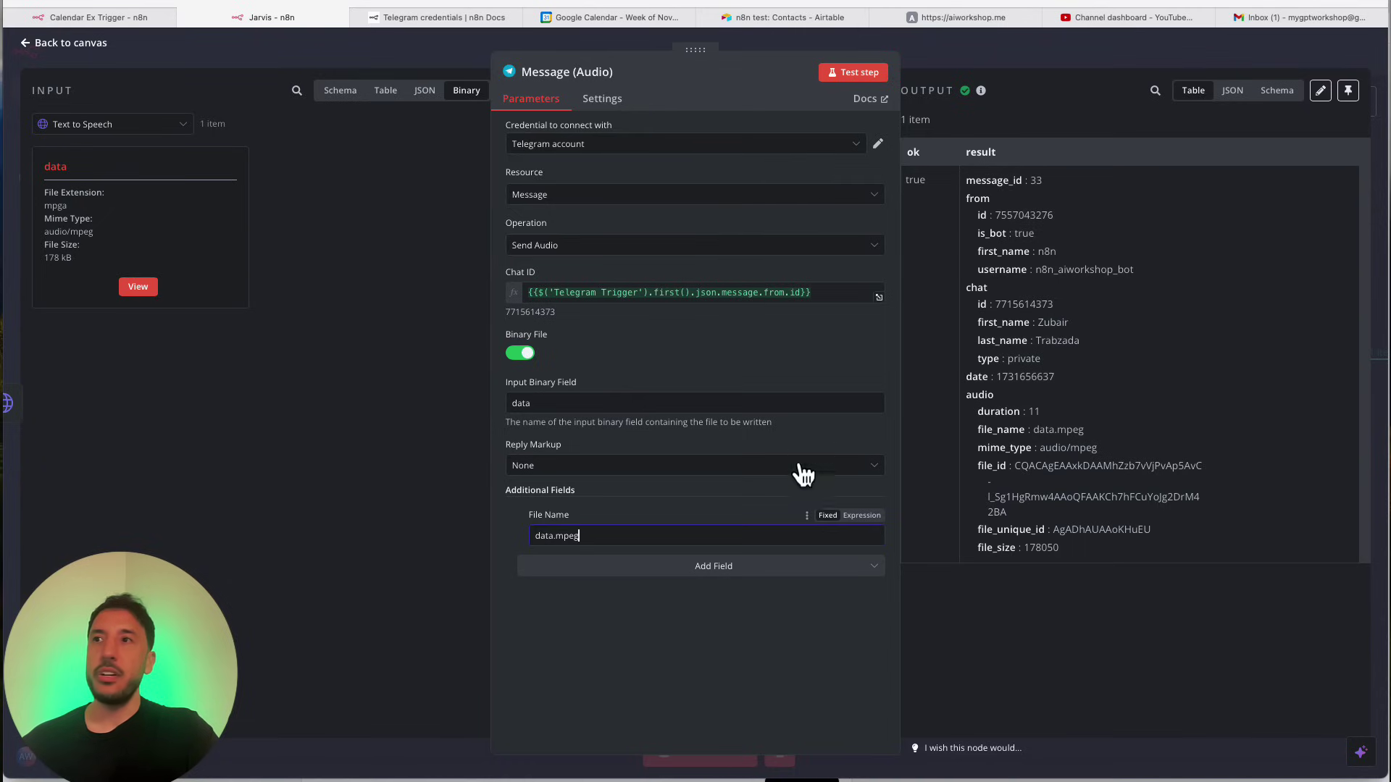
drag(898, 384, 605, 496)
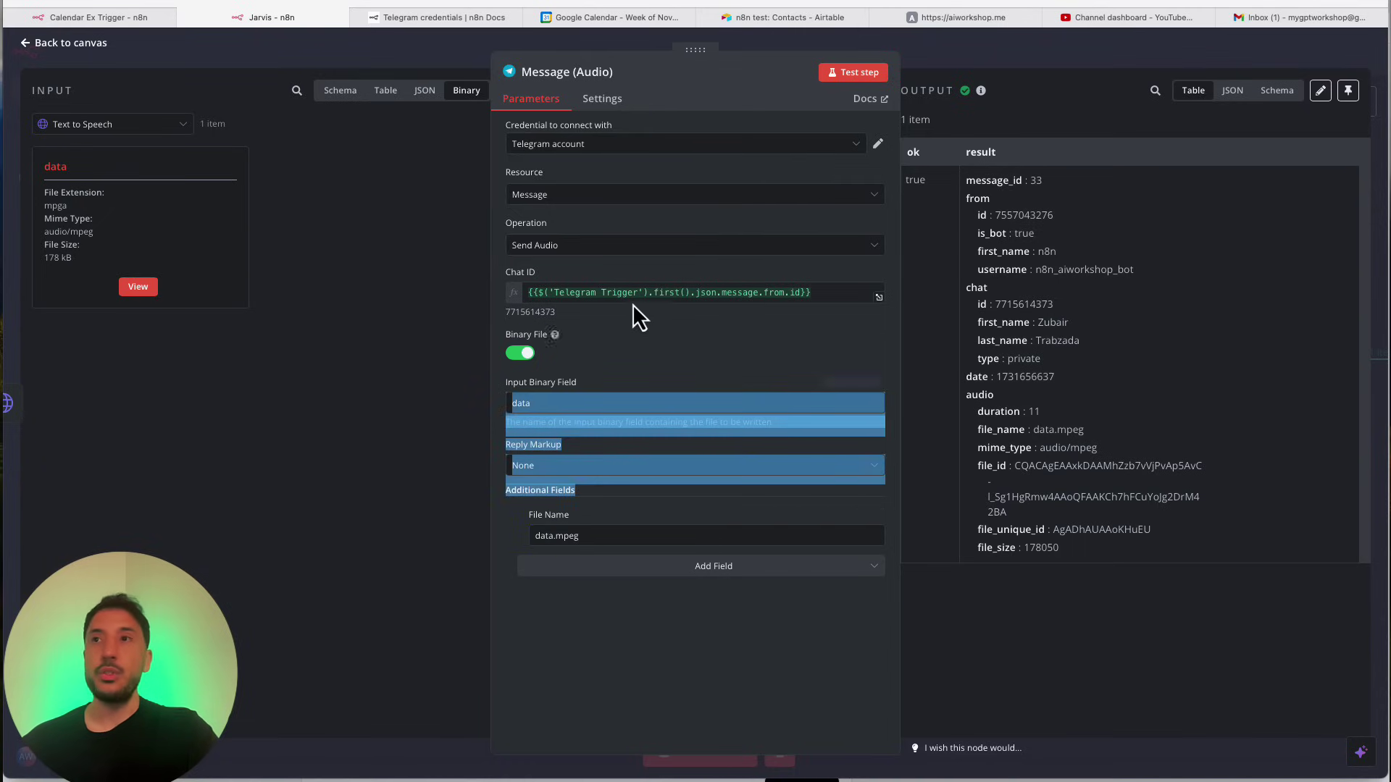
click(675, 349)
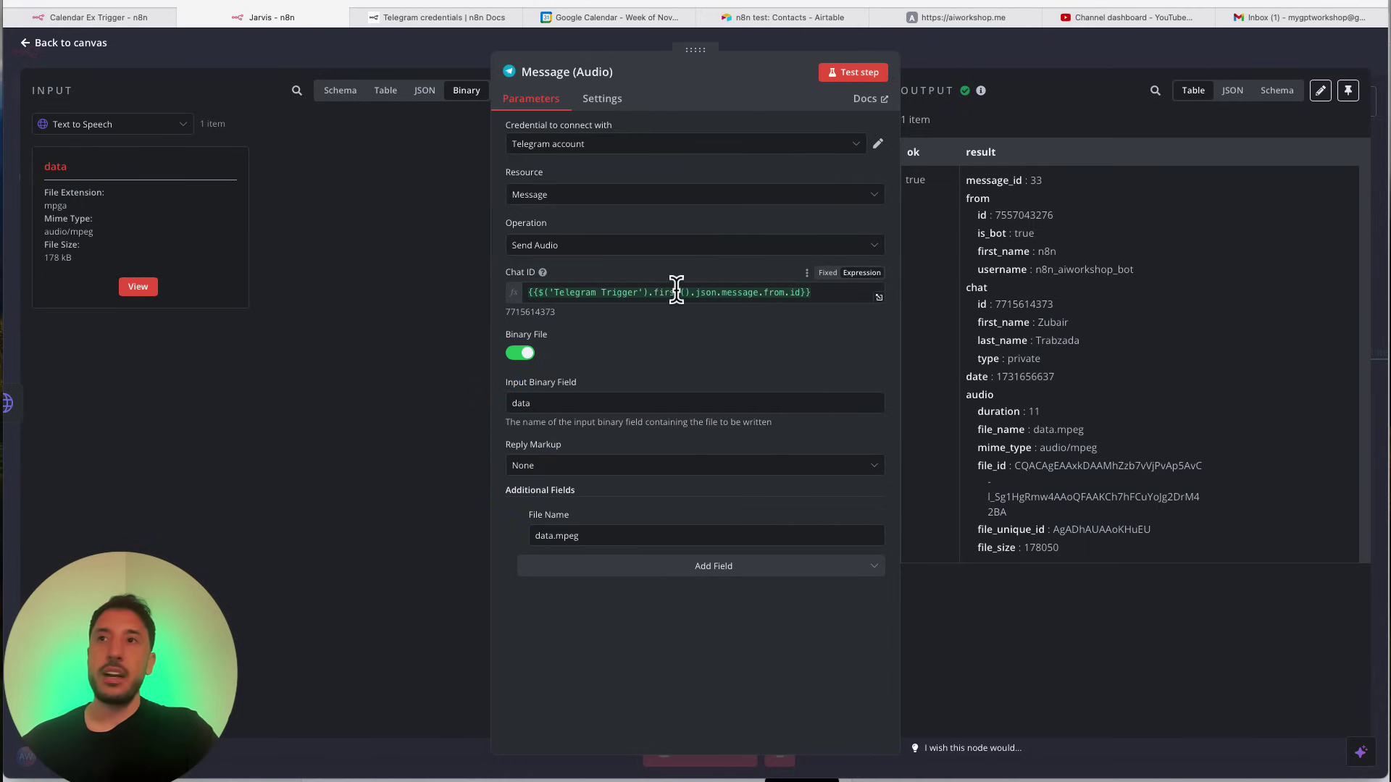
mouse_move(676, 289)
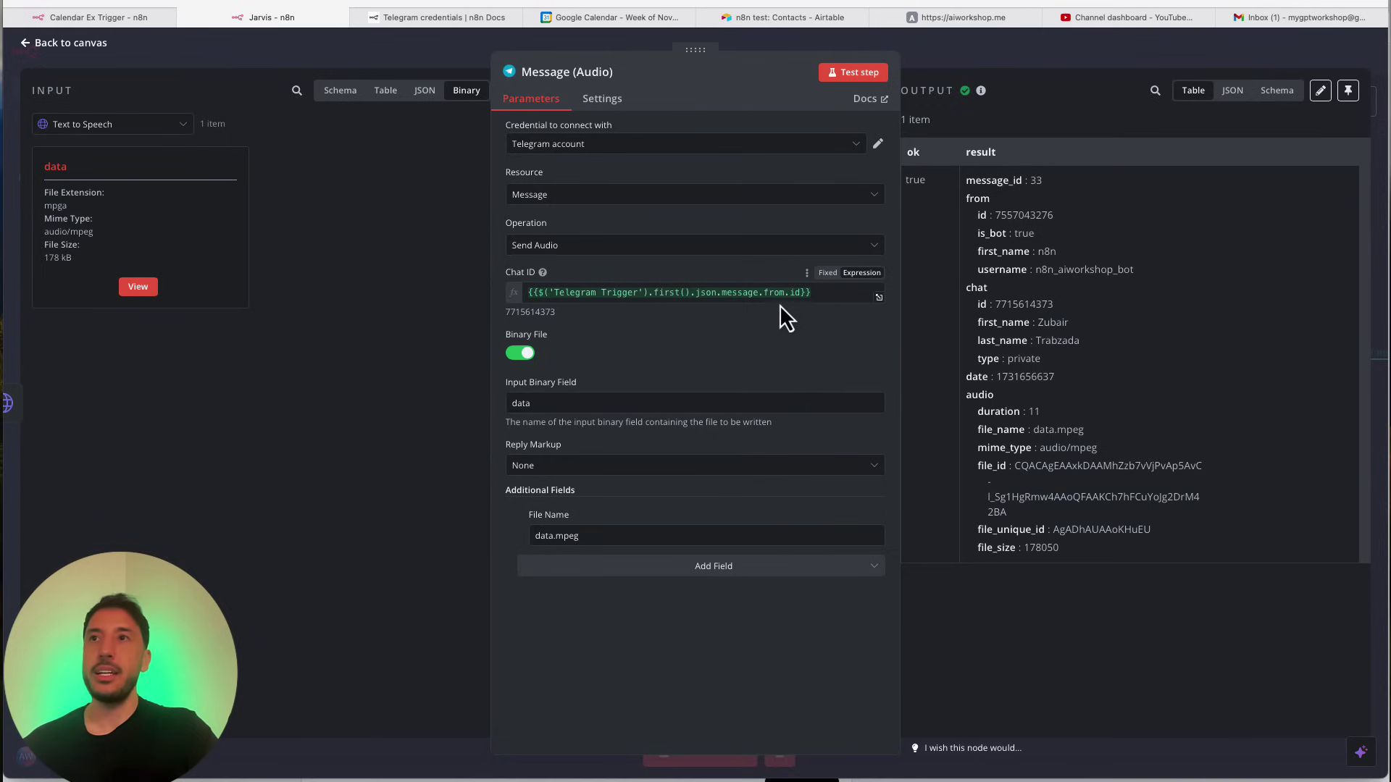
- Check the resolved Chat ID value in the Message (Audio) node, and return to the canvas
triple_click(540, 313)
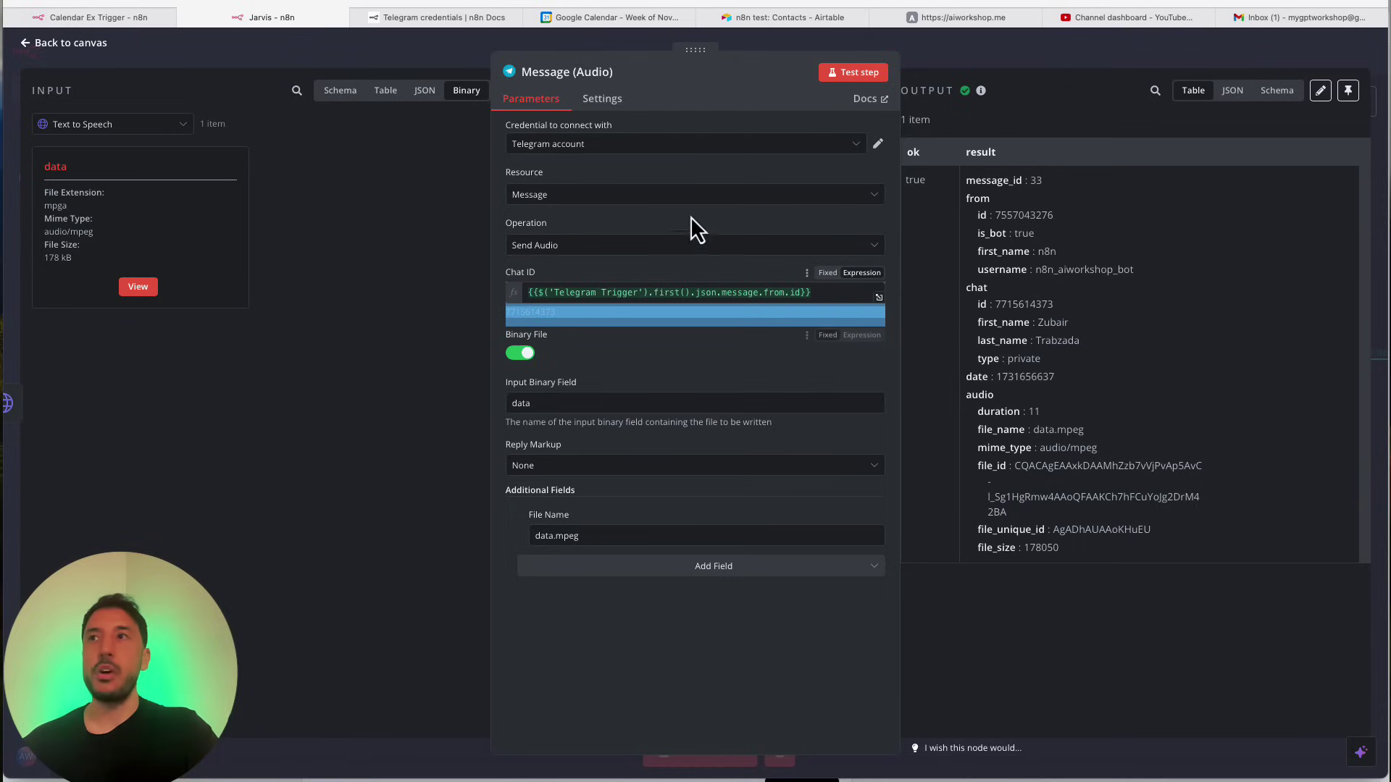
click(972, 55)
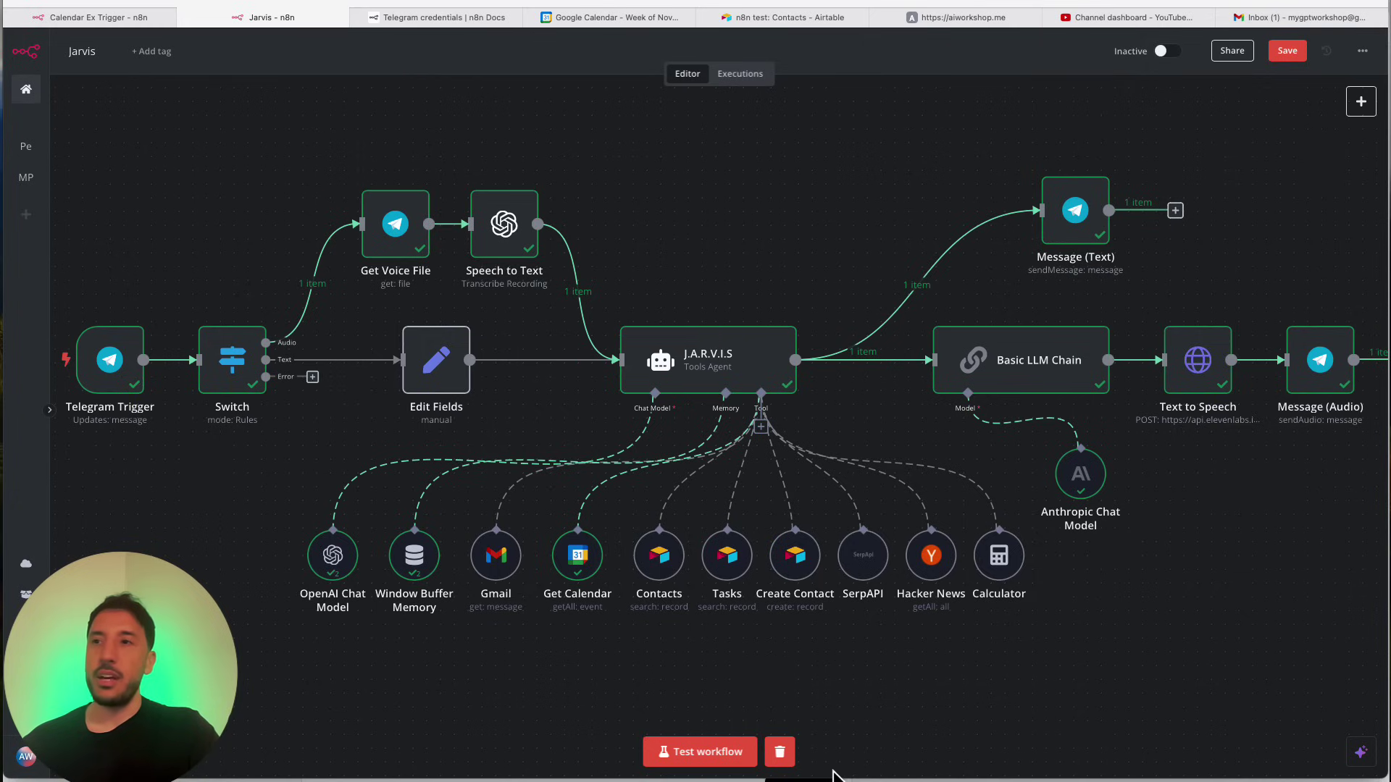
- Clear the previous execution data from the Jarvis workflow and place the Telegram bot chat clear of the main nodes
click(781, 755)
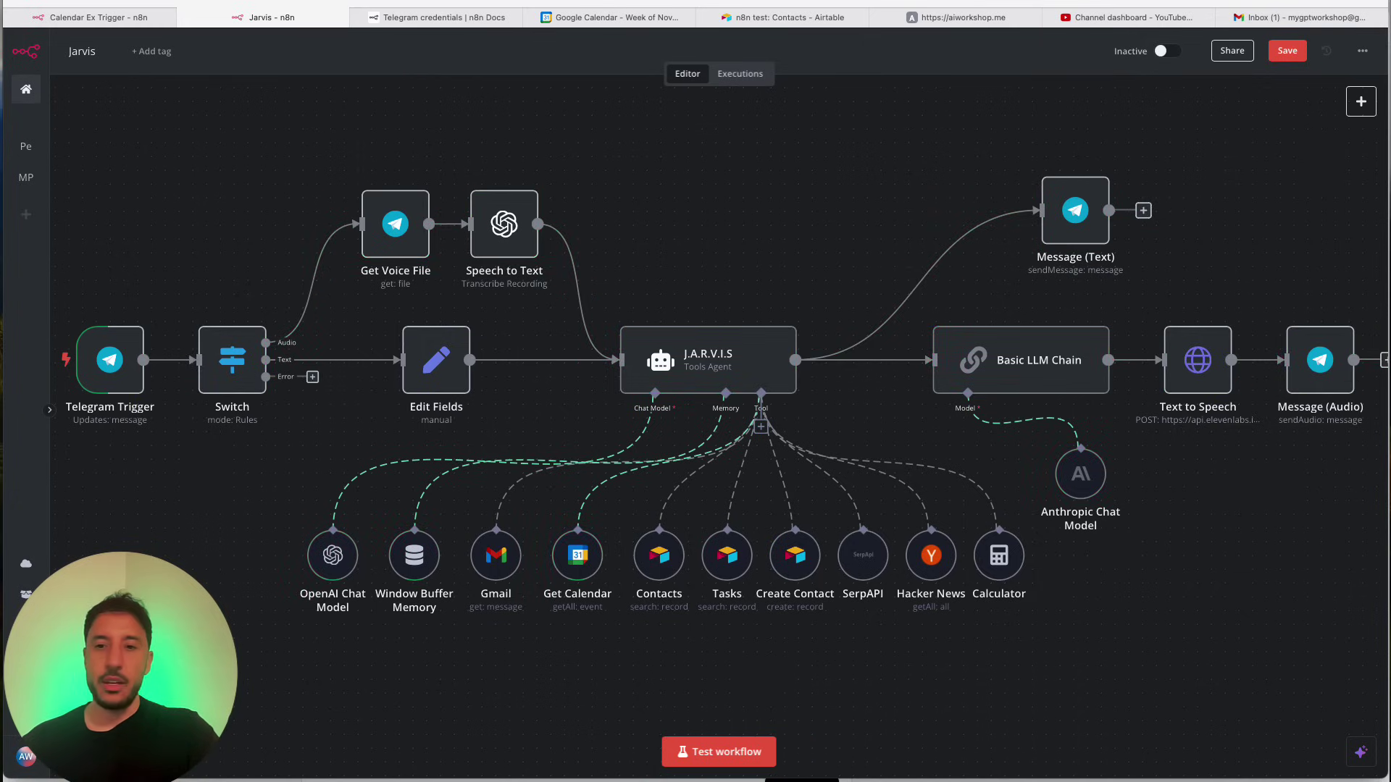
key(super+Tab)
drag(530, 123, 1188, 536)
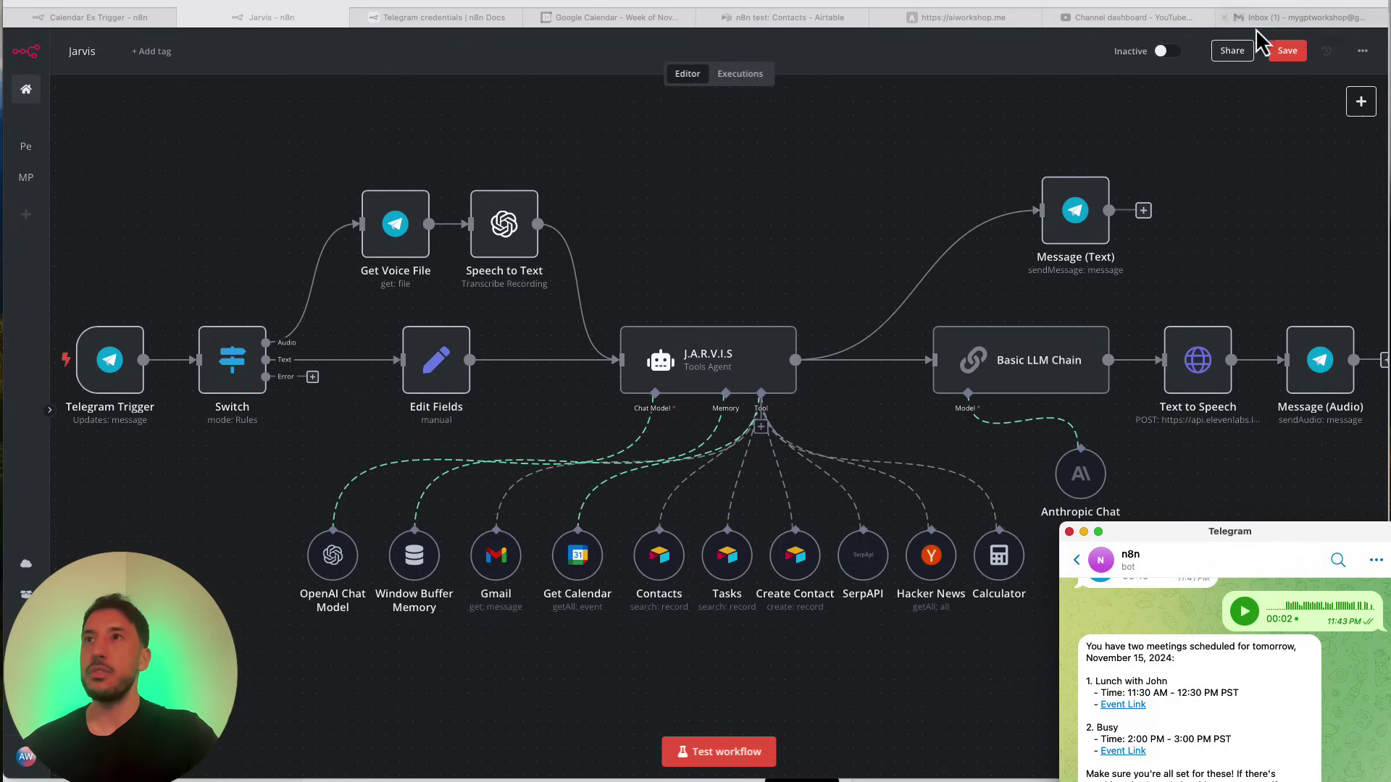
- Review the Contacts and Tasks tables in the n8n test base in Airtable, returning to Contacts
click(736, 22)
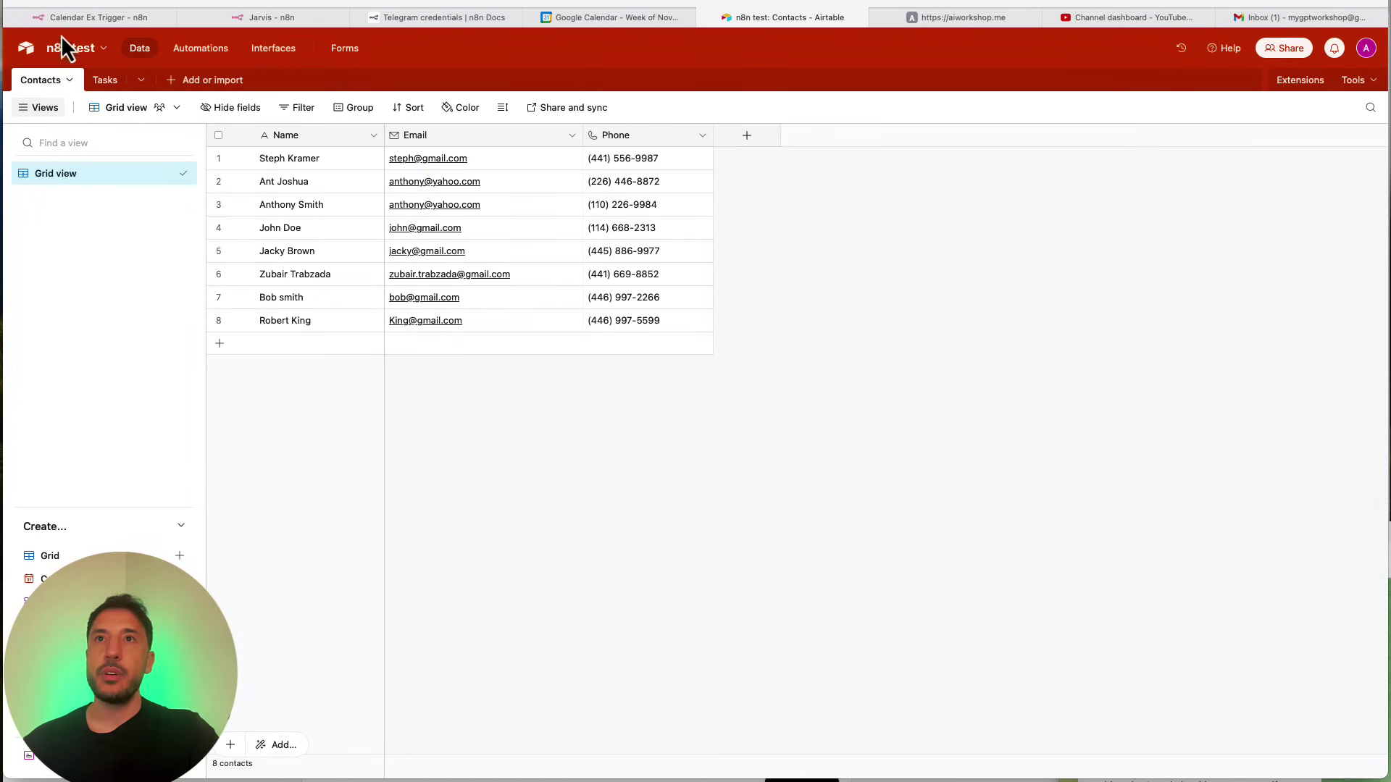
click(32, 83)
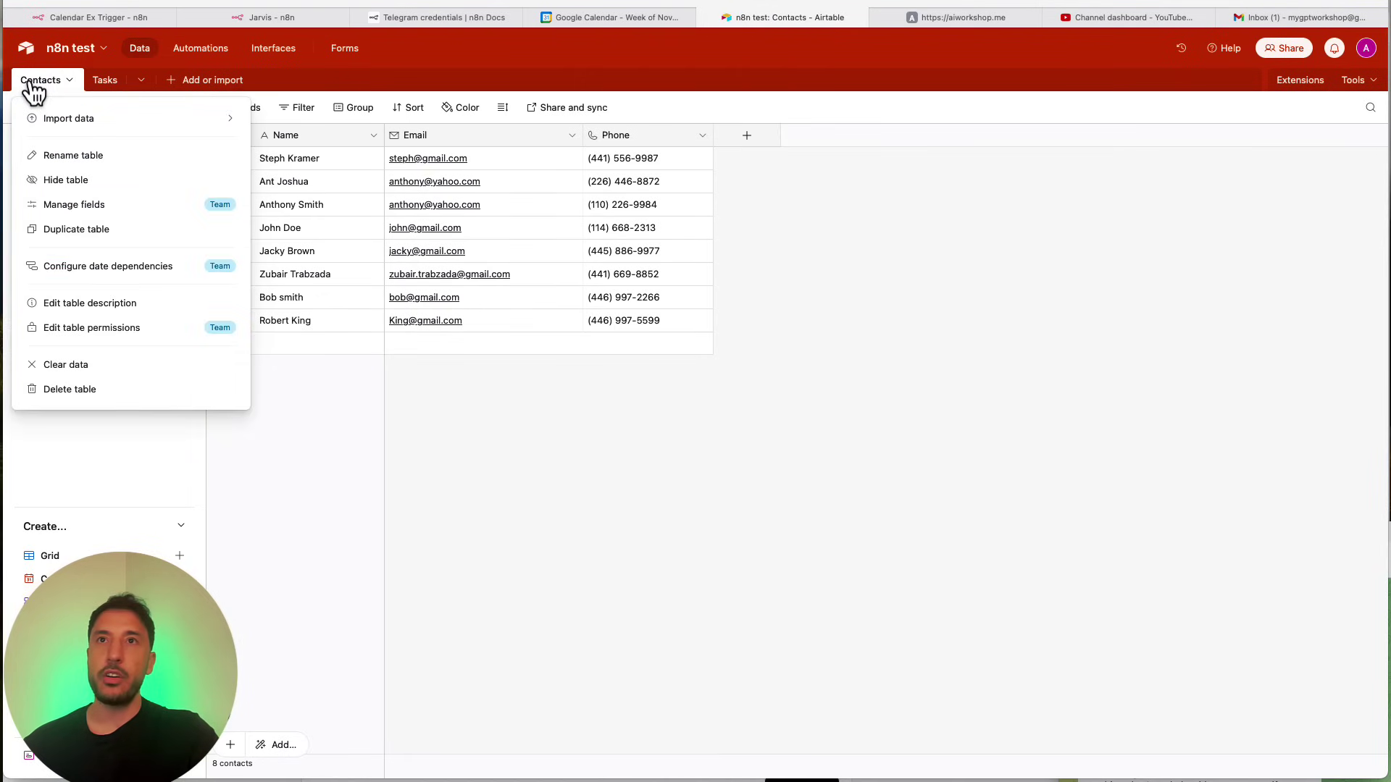
click(31, 84)
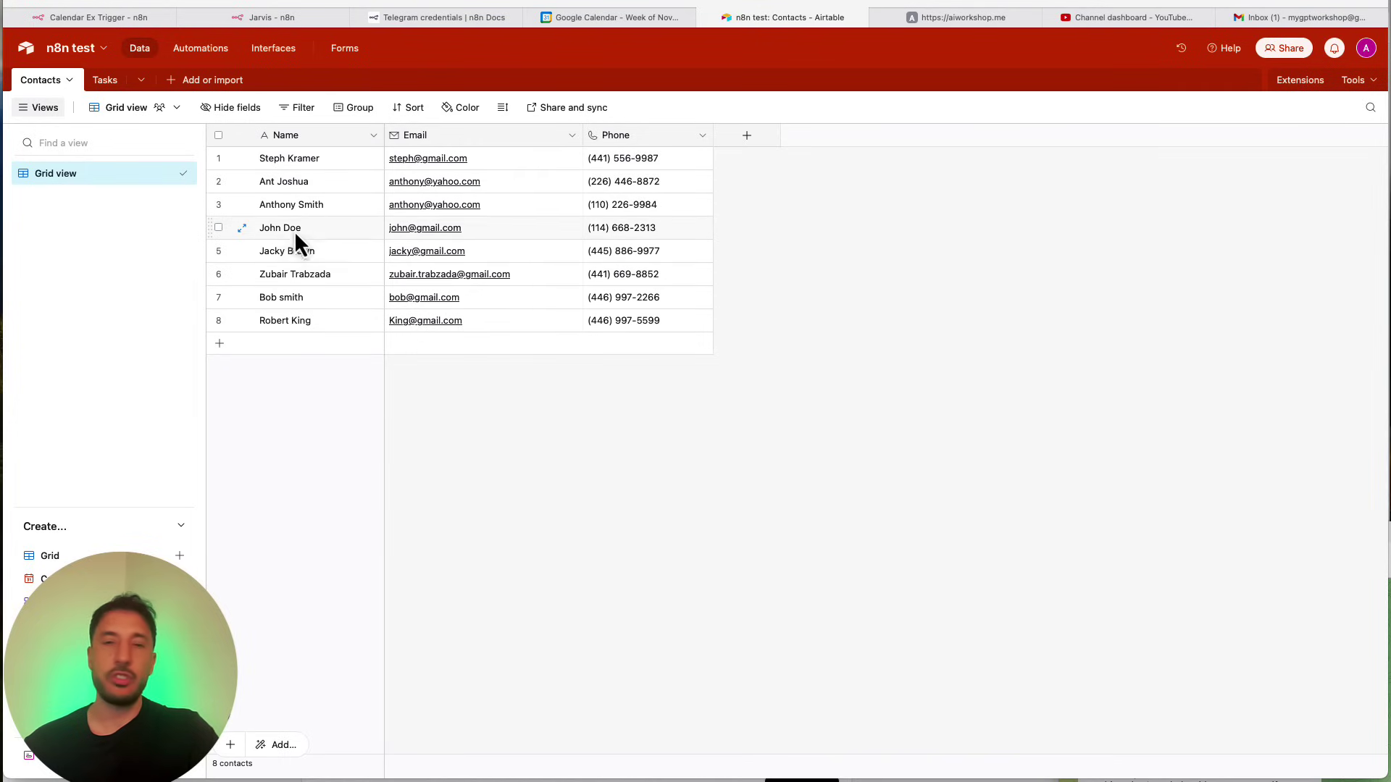
click(106, 81)
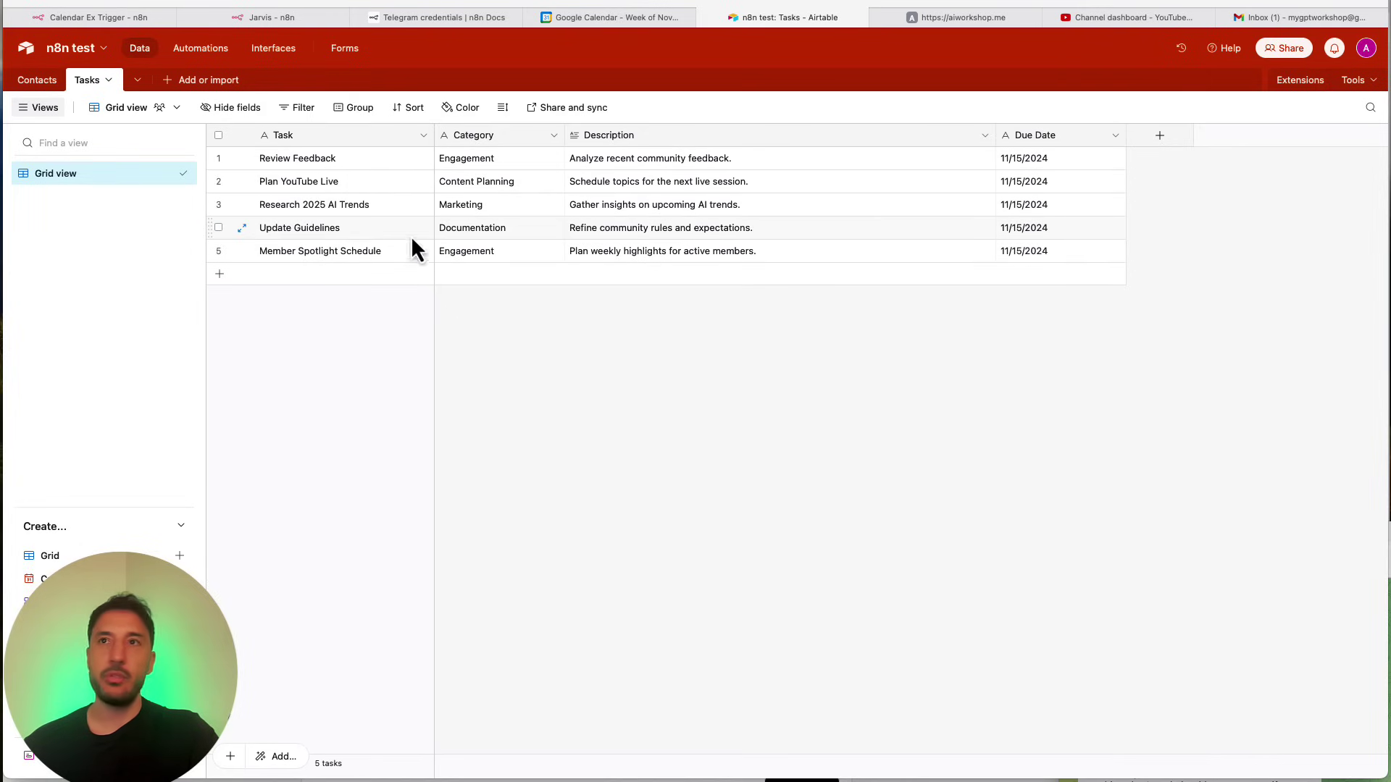
click(38, 82)
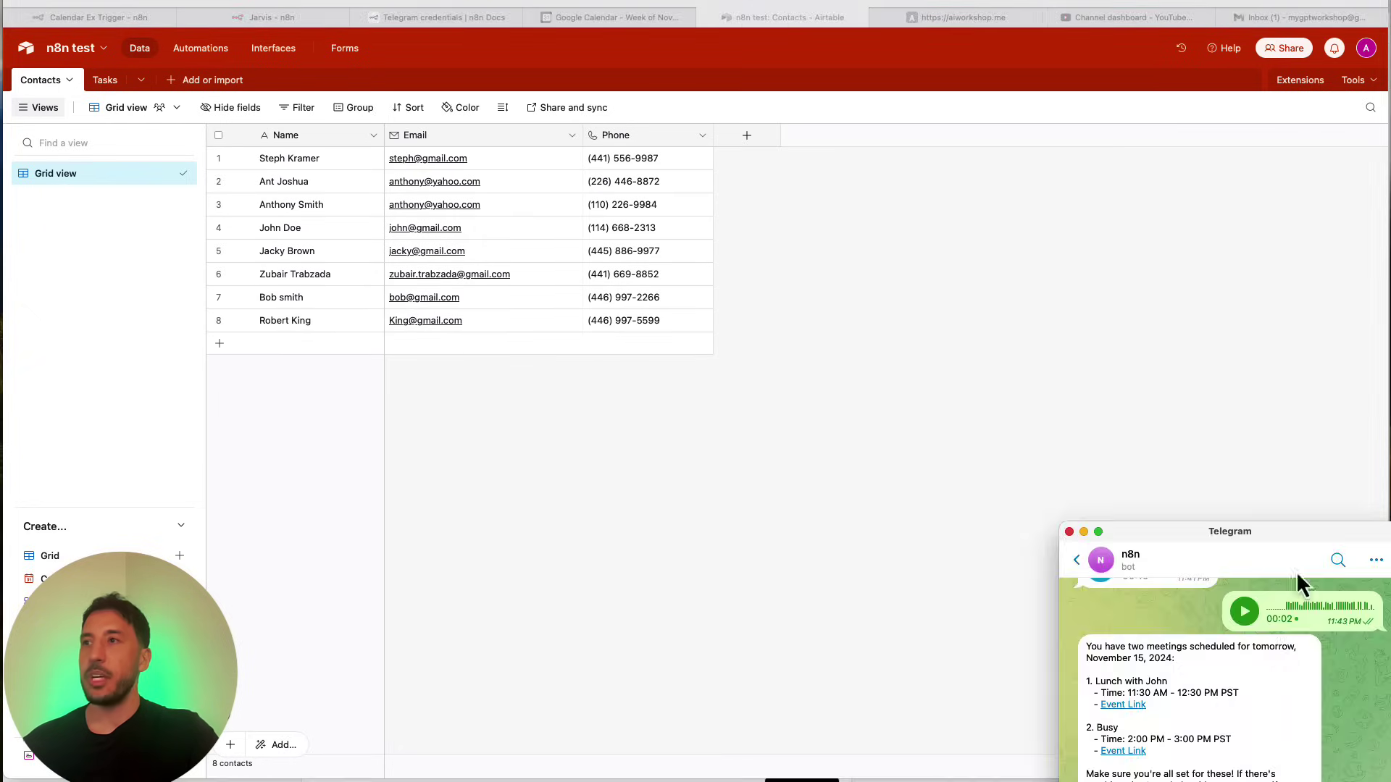
click(1109, 698)
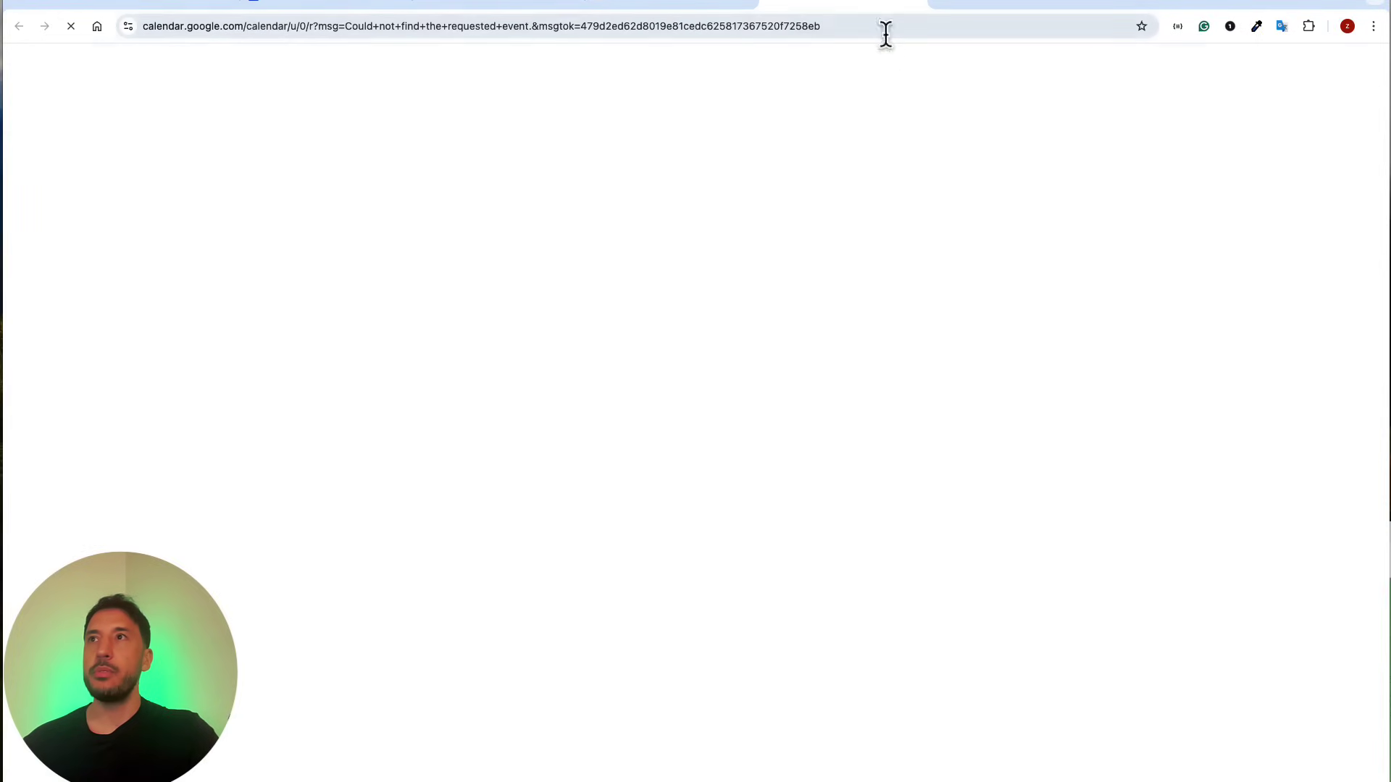
click(919, 9)
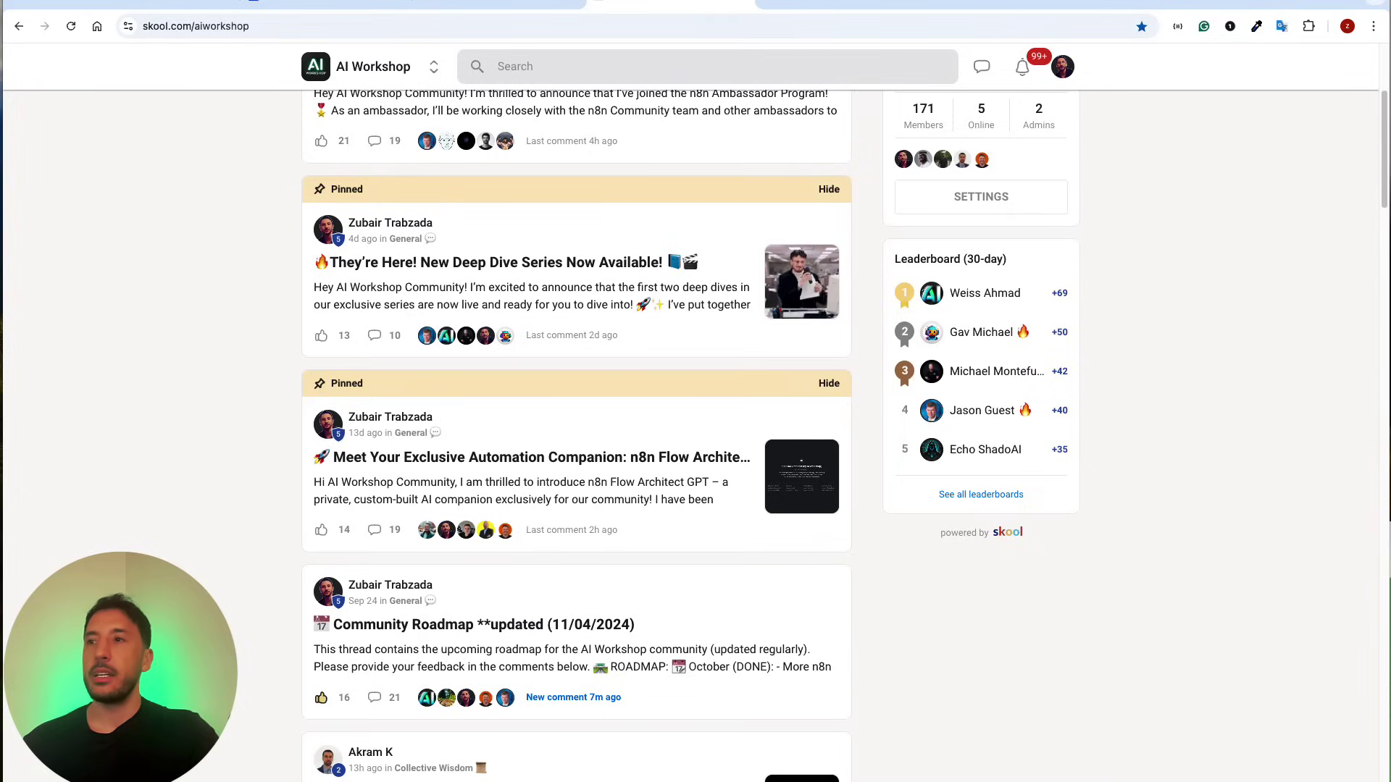
key(super+Tab)
key(super+Tab)
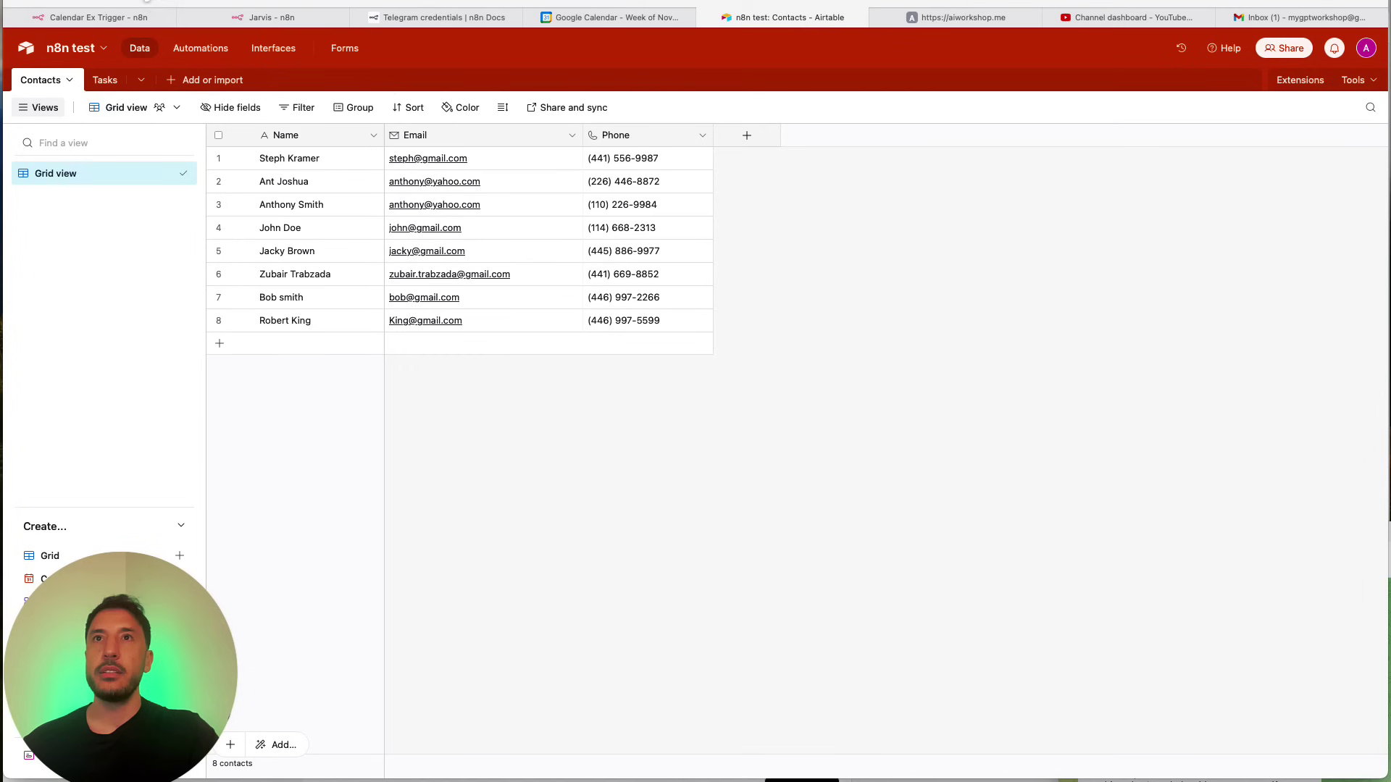
- Test the Jarvis workflow with a Telegram voice request for a contact's details, review the text and audio replies, and move the chat aside
click(243, 16)
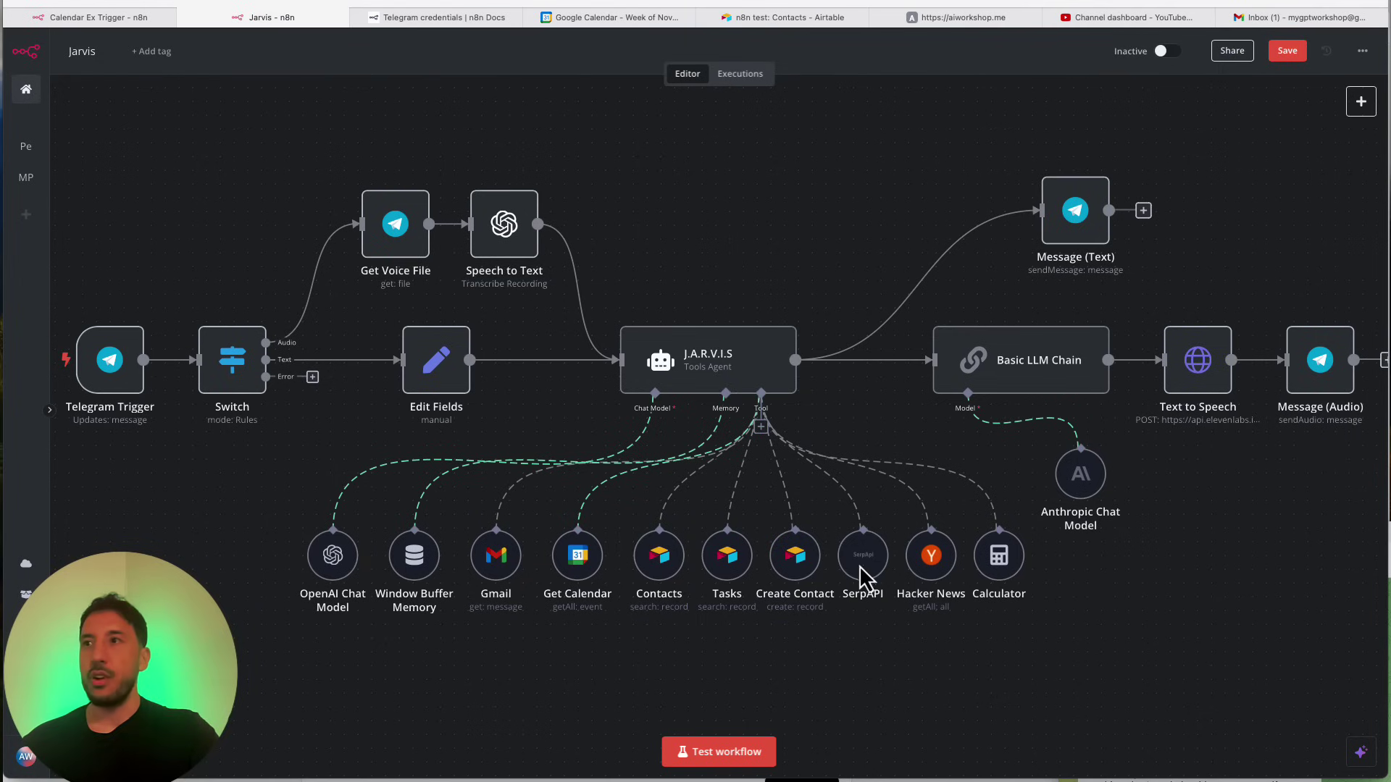
click(728, 759)
key(super+Tab)
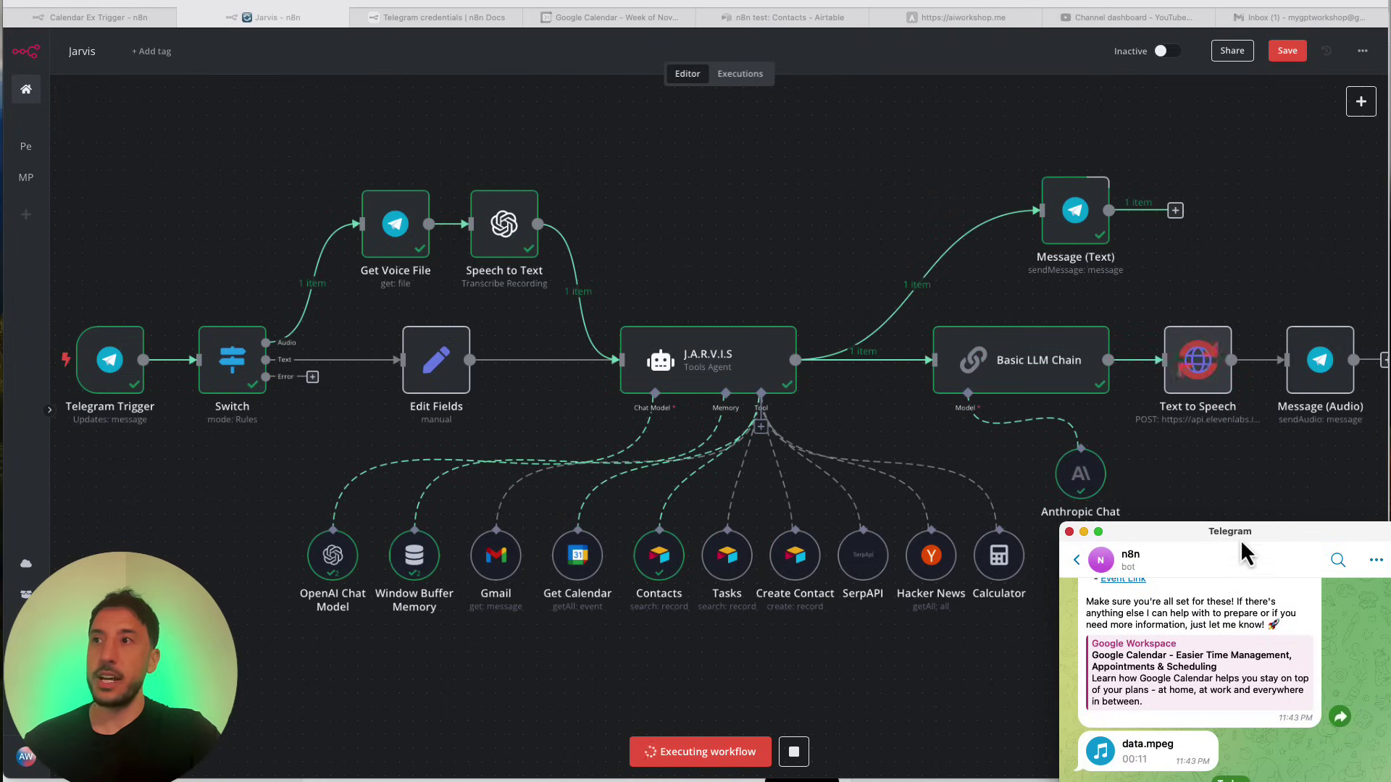
drag(1246, 533, 410, 197)
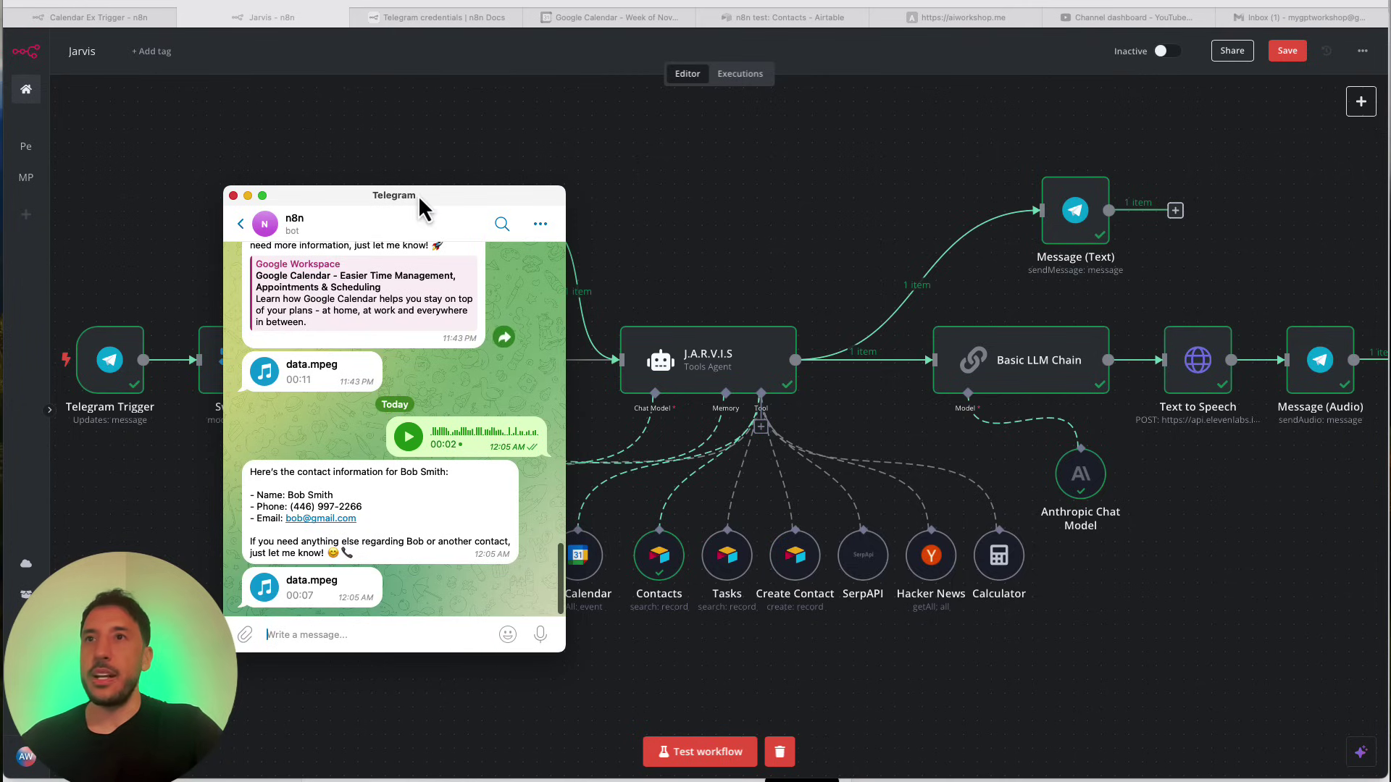
drag(418, 194, 1319, 550)
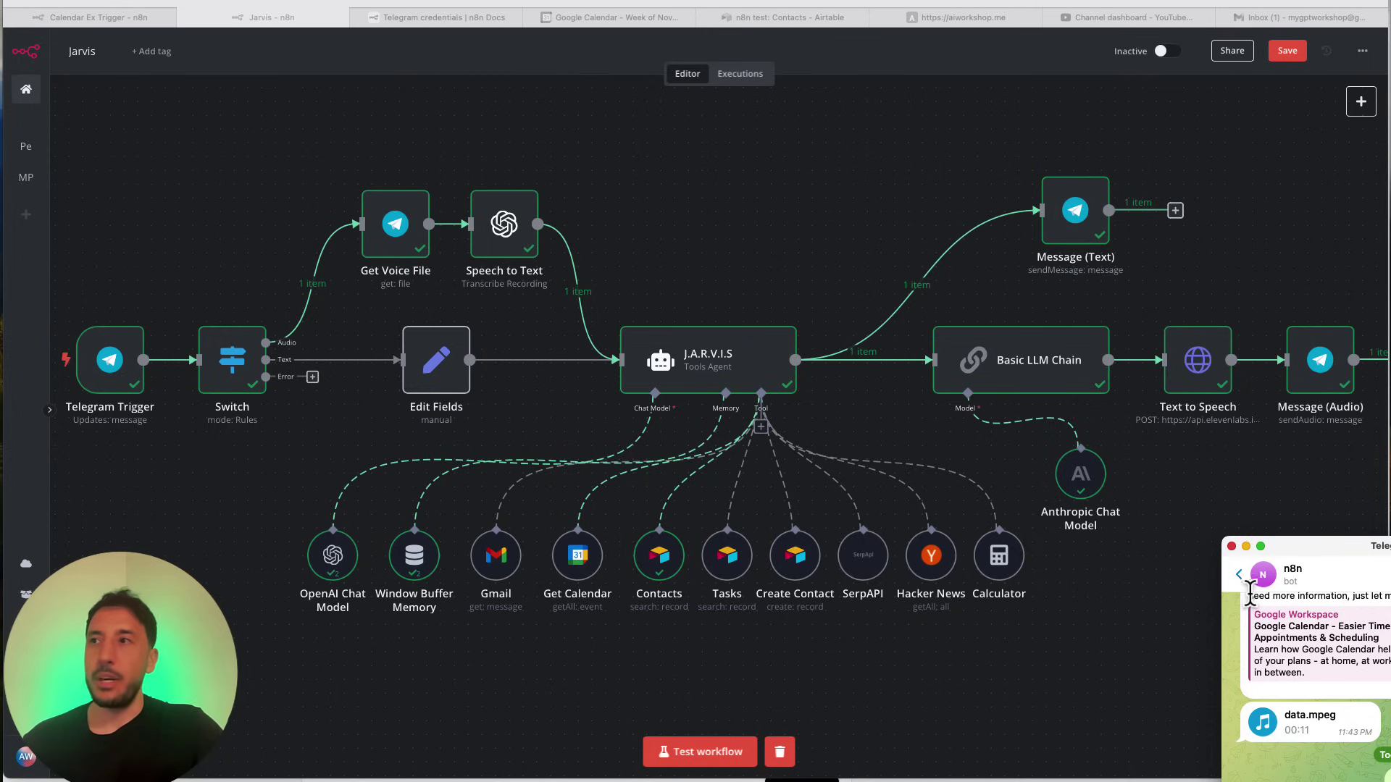
drag(1304, 569, 1148, 592)
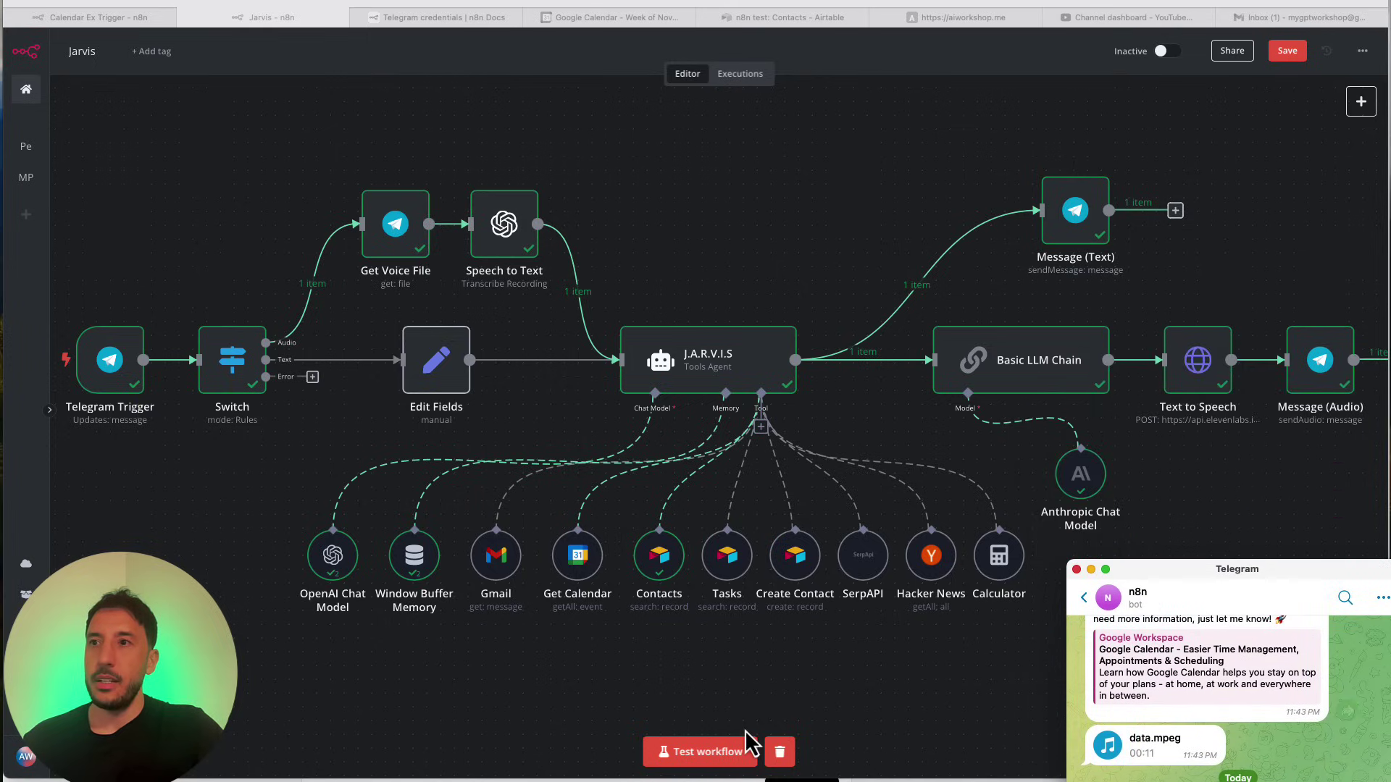
- Run the workflow test again with a voice question about San Francisco's weather, and read the bot's reply in Telegram
click(750, 742)
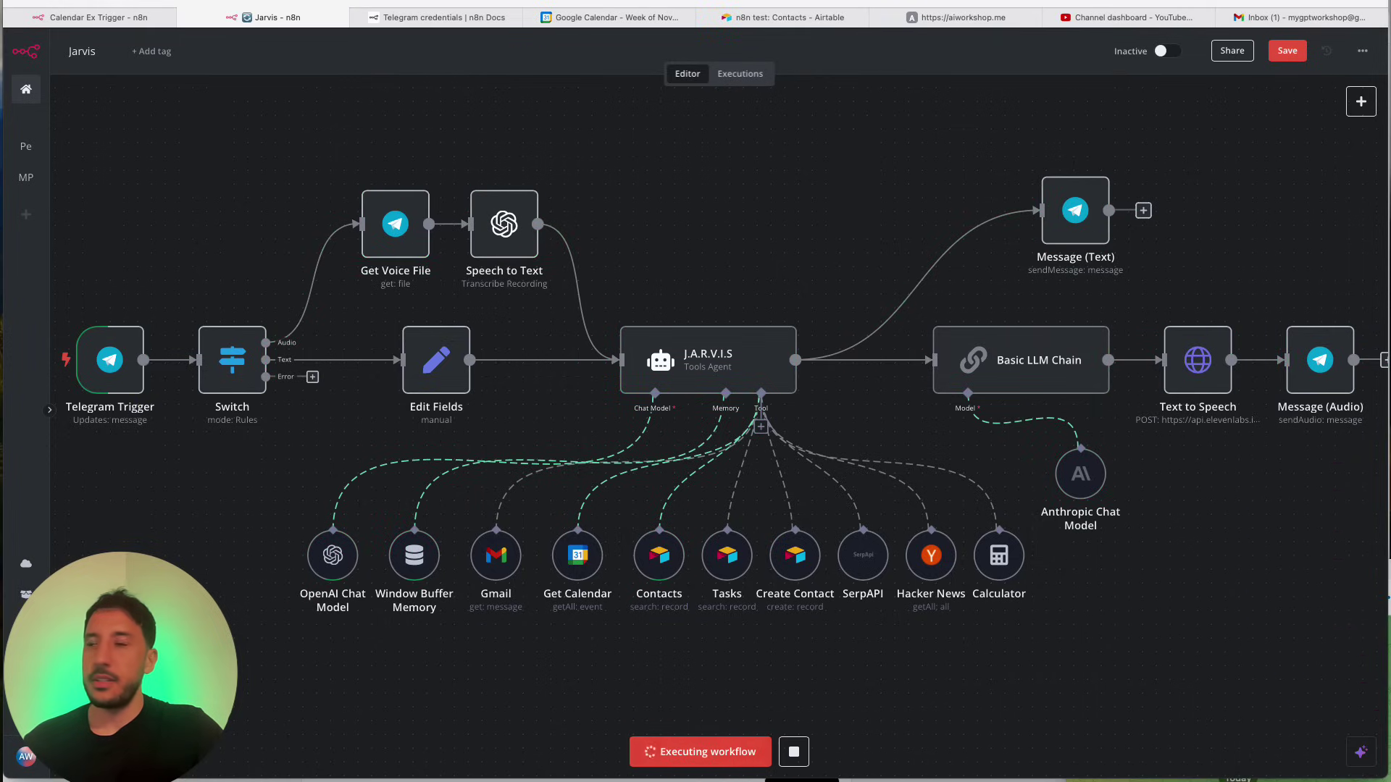
click(1244, 780)
drag(1241, 576, 1219, 536)
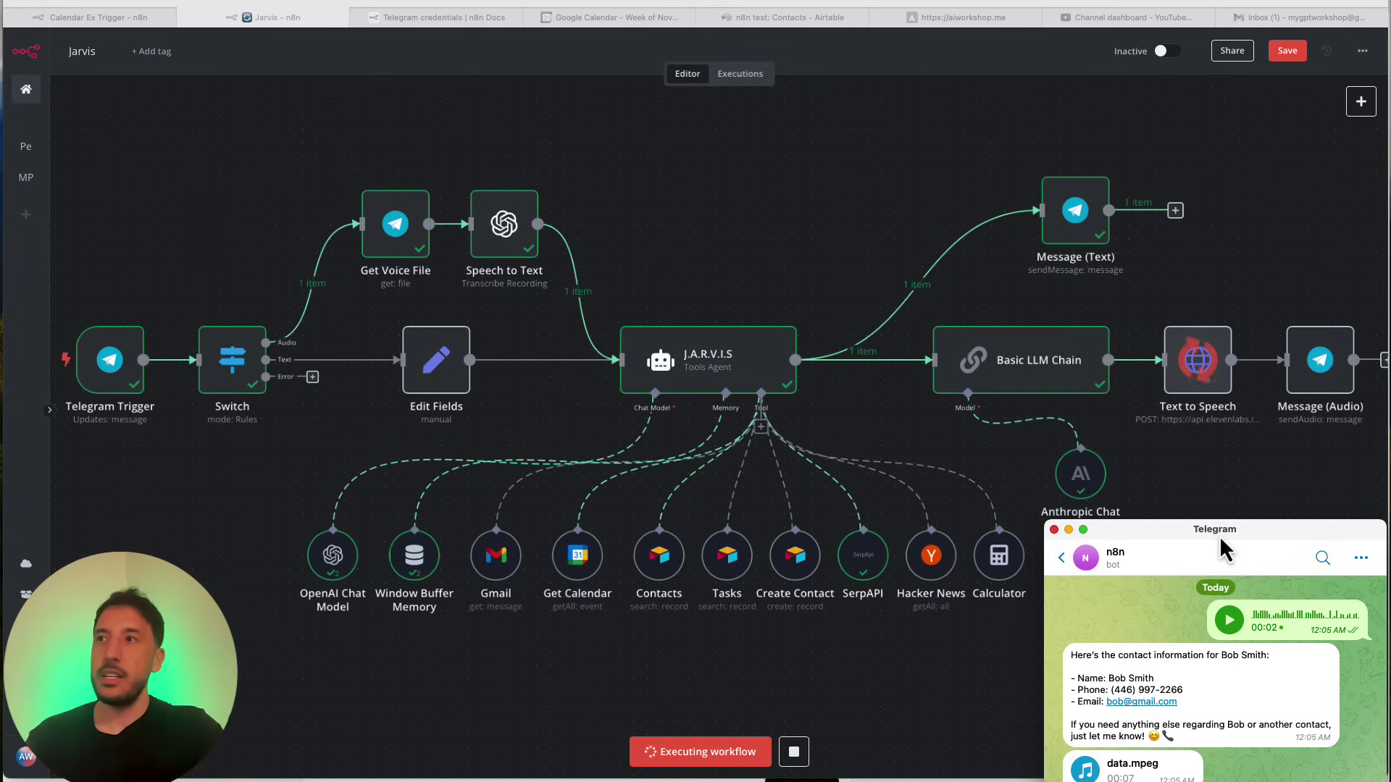
drag(1220, 536, 331, 212)
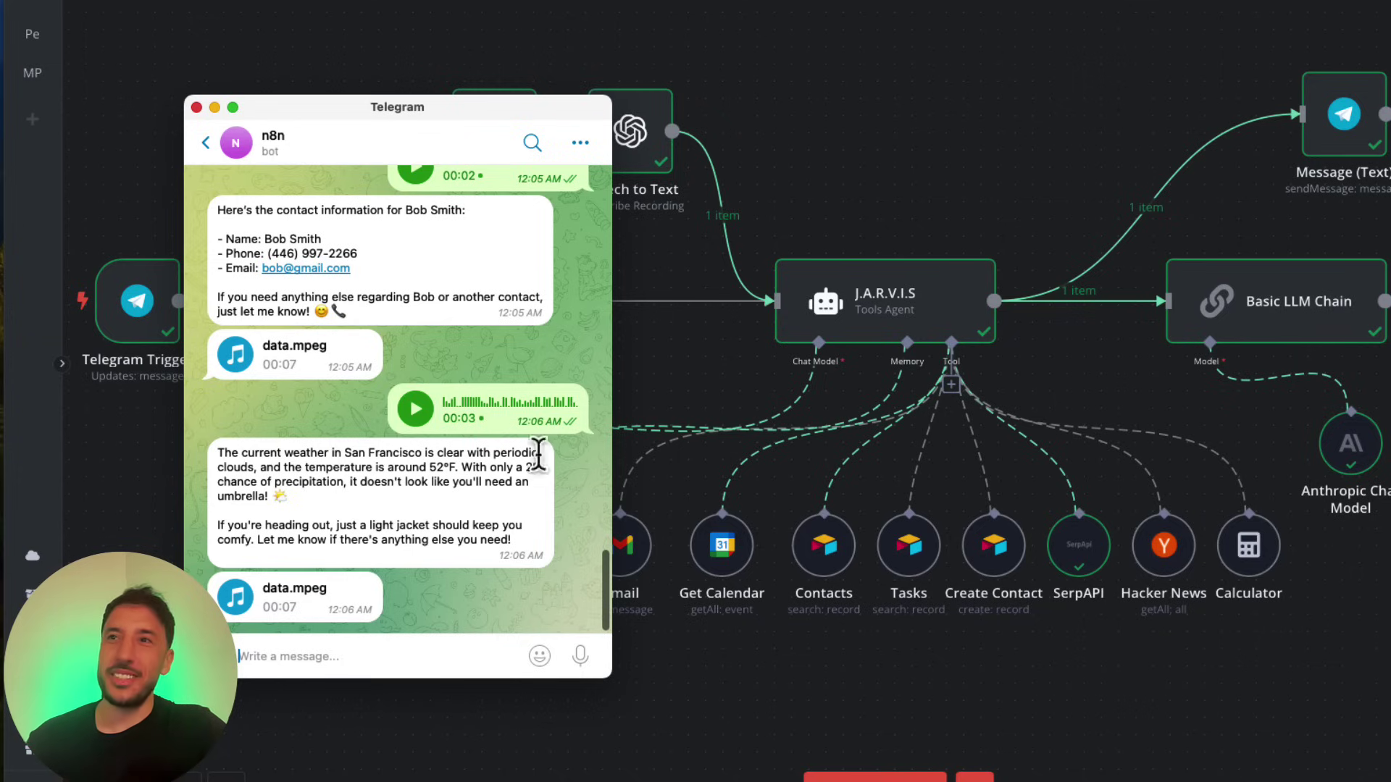
drag(465, 116, 1388, 428)
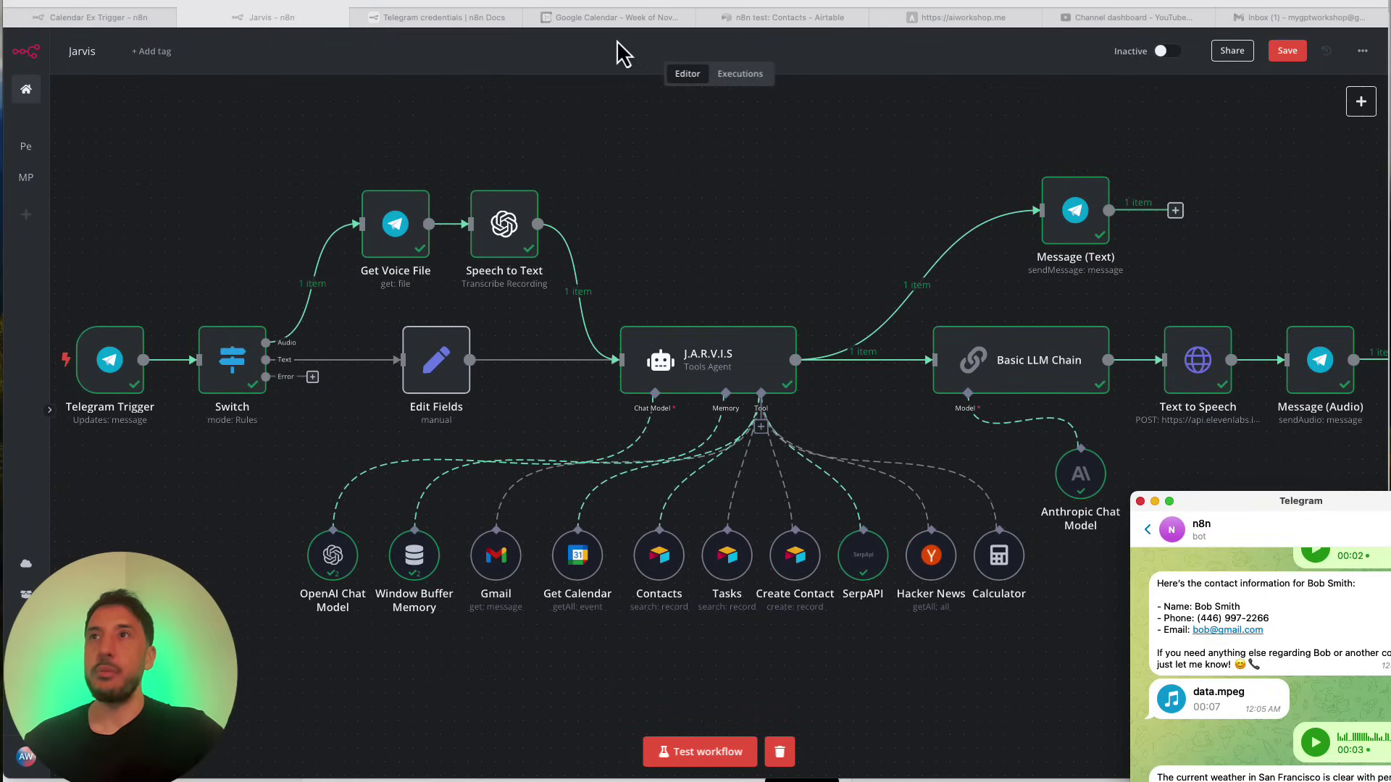
- Look through the Contacts and Tasks tables in Airtable again, and return to the Jarvis workflow
click(808, 19)
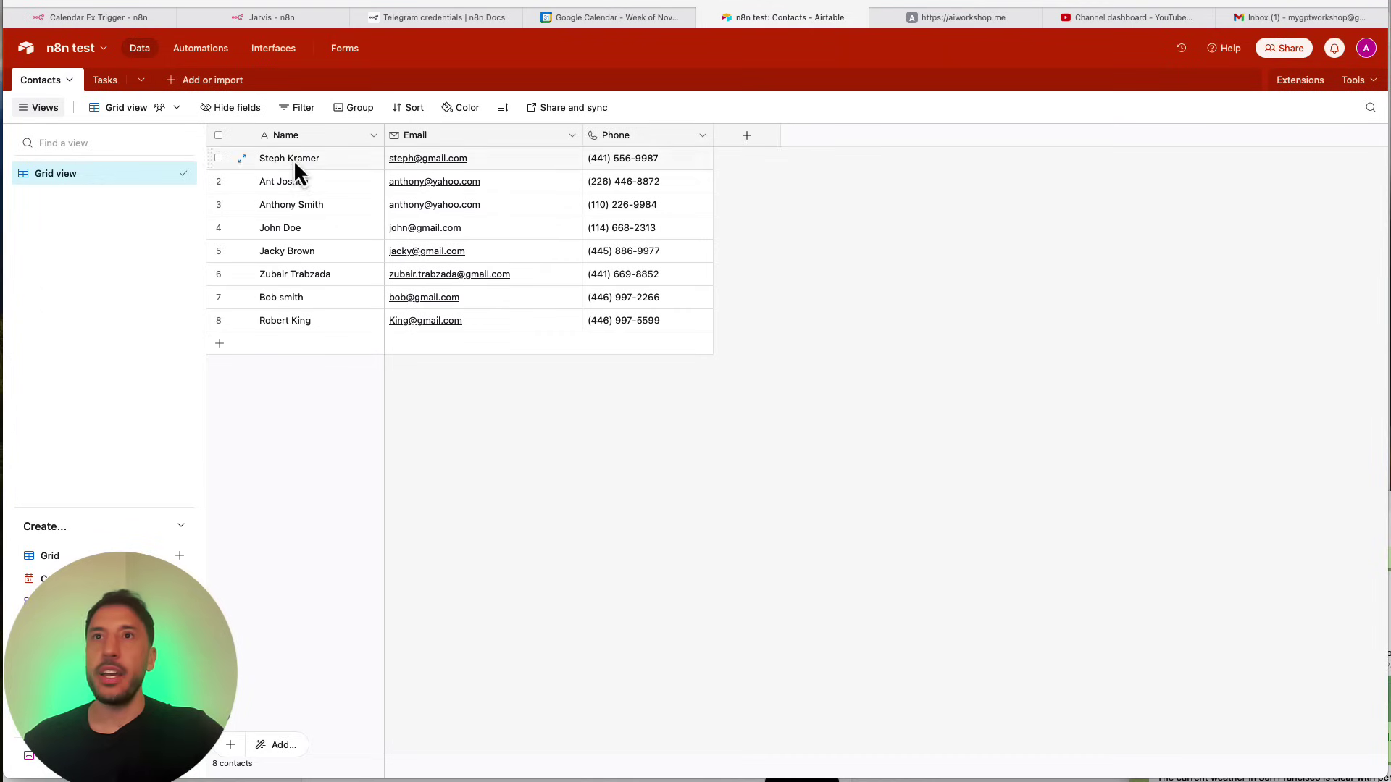
click(106, 81)
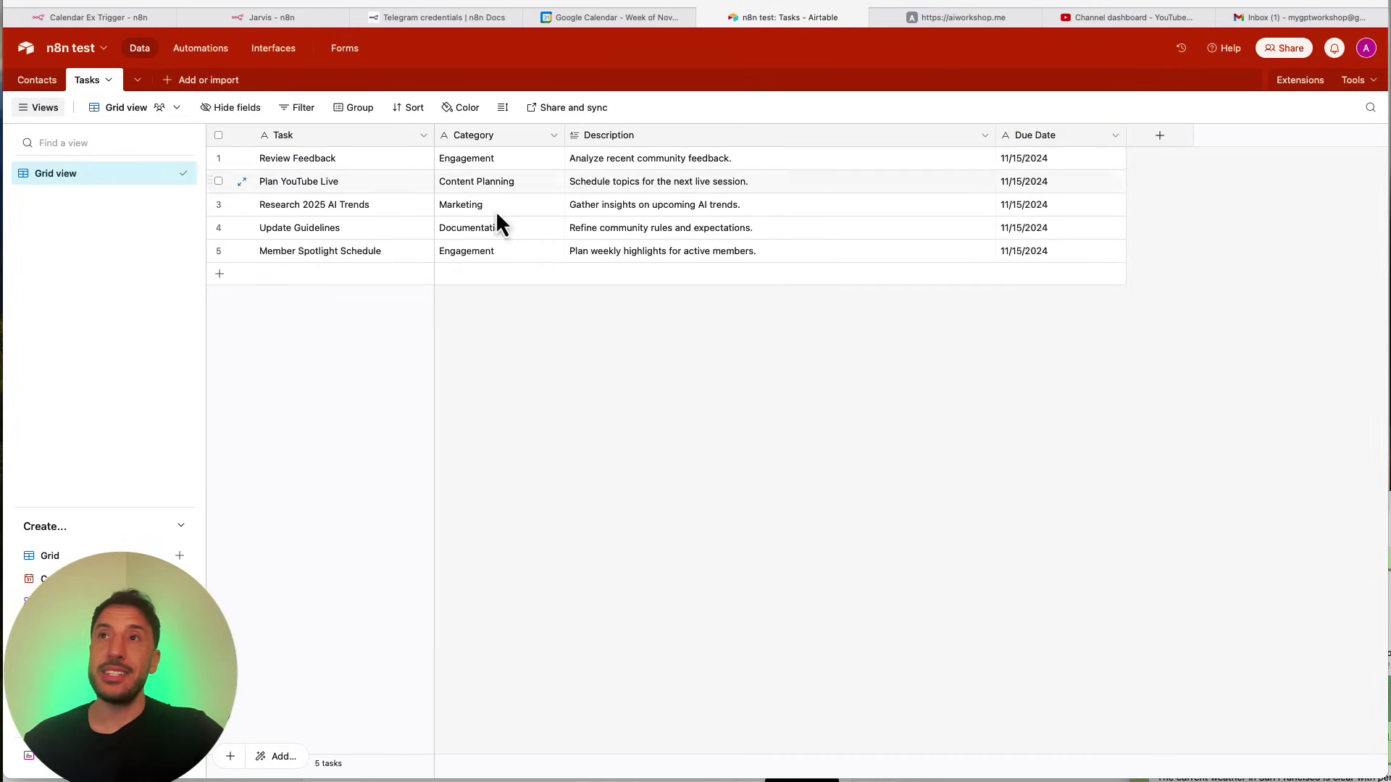
click(308, 26)
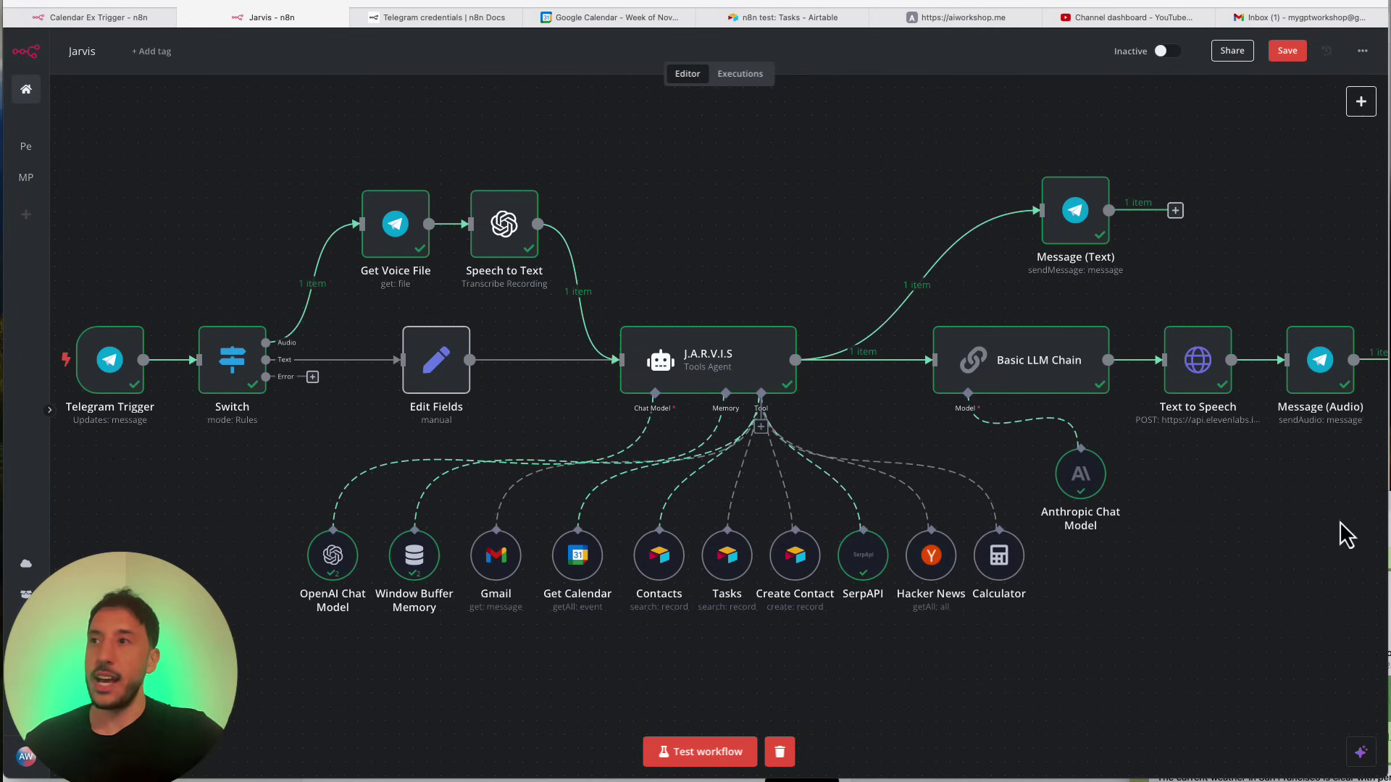
- Clear the last execution and test the workflow with a Telegram voice request for tomorrow's to-do list
click(1389, 551)
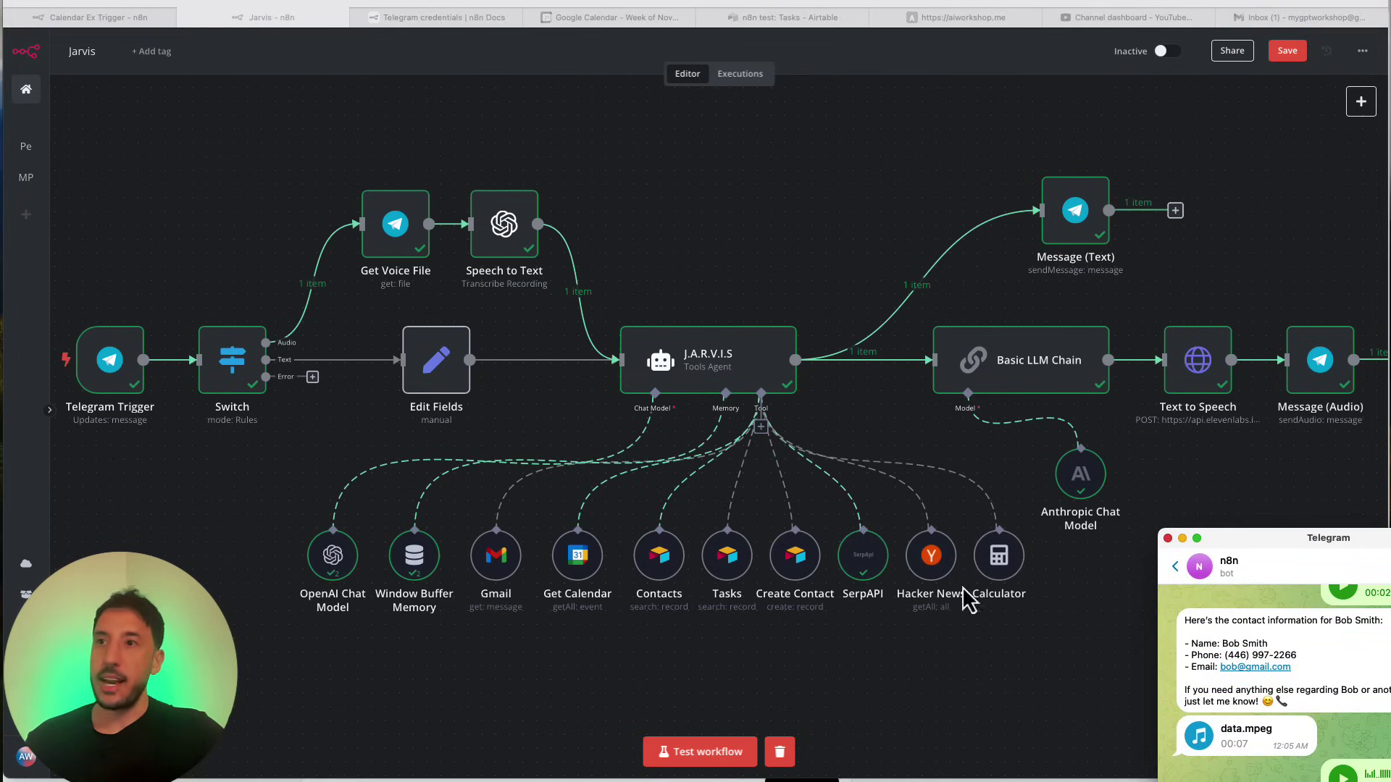
click(801, 768)
click(790, 759)
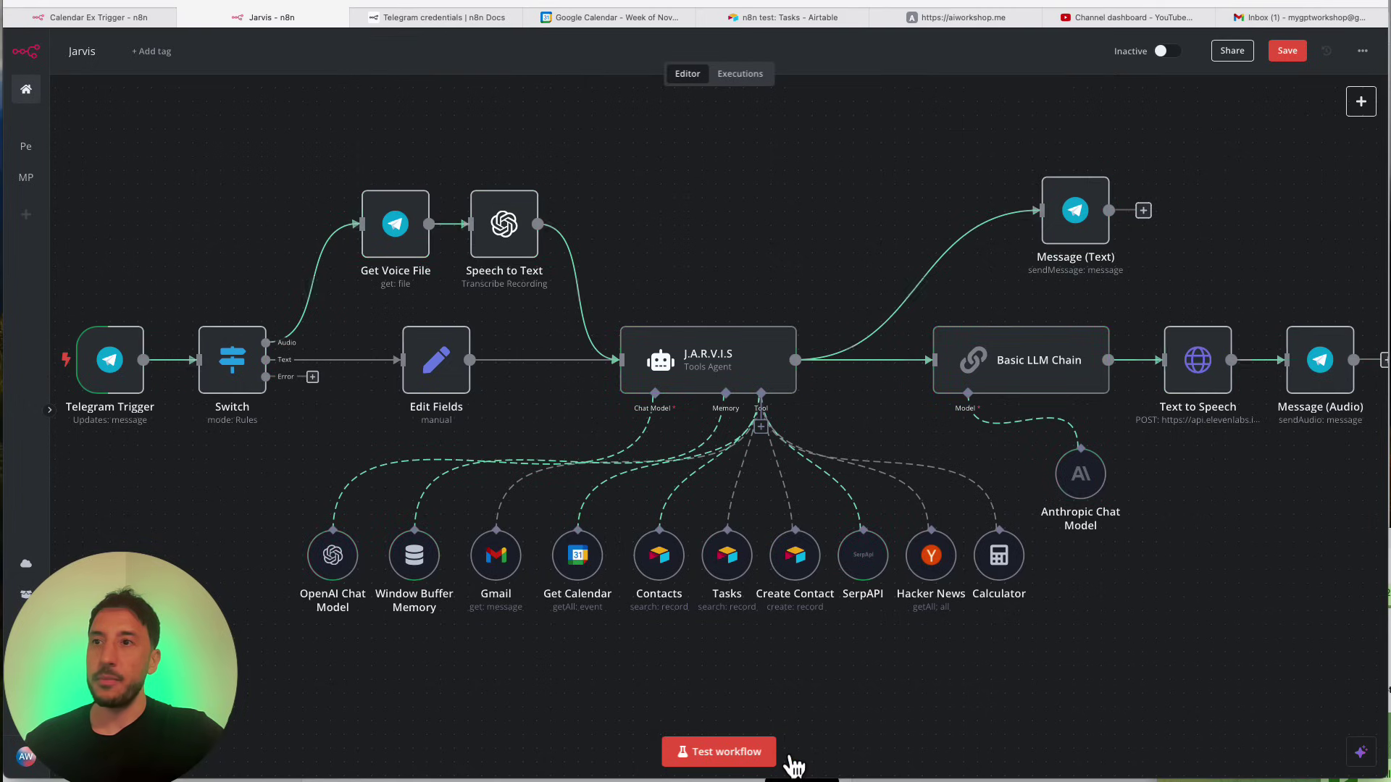
click(735, 754)
drag(1388, 513, 1345, 501)
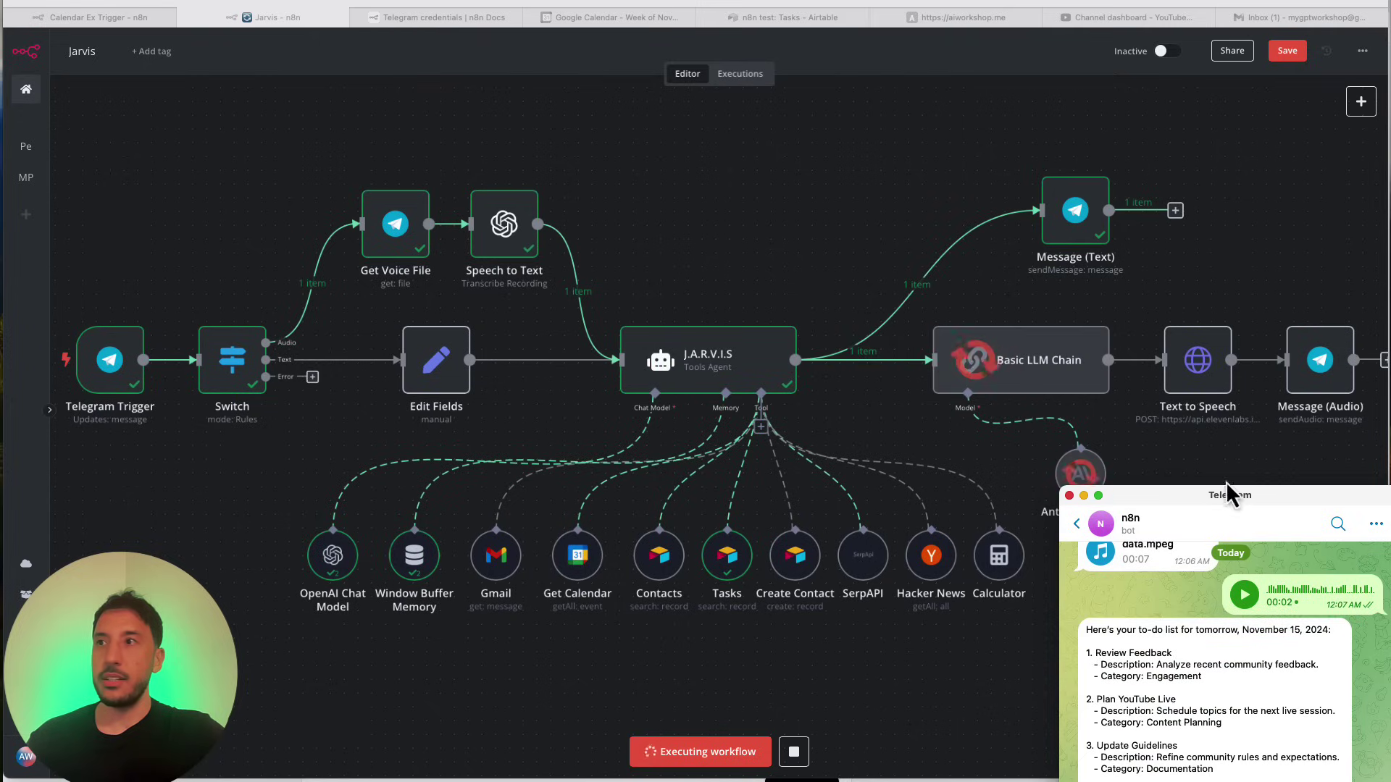
- Read the to-do list reply over the canvas in the Telegram chat, and move the chat window aside
drag(1230, 496, 363, 239)
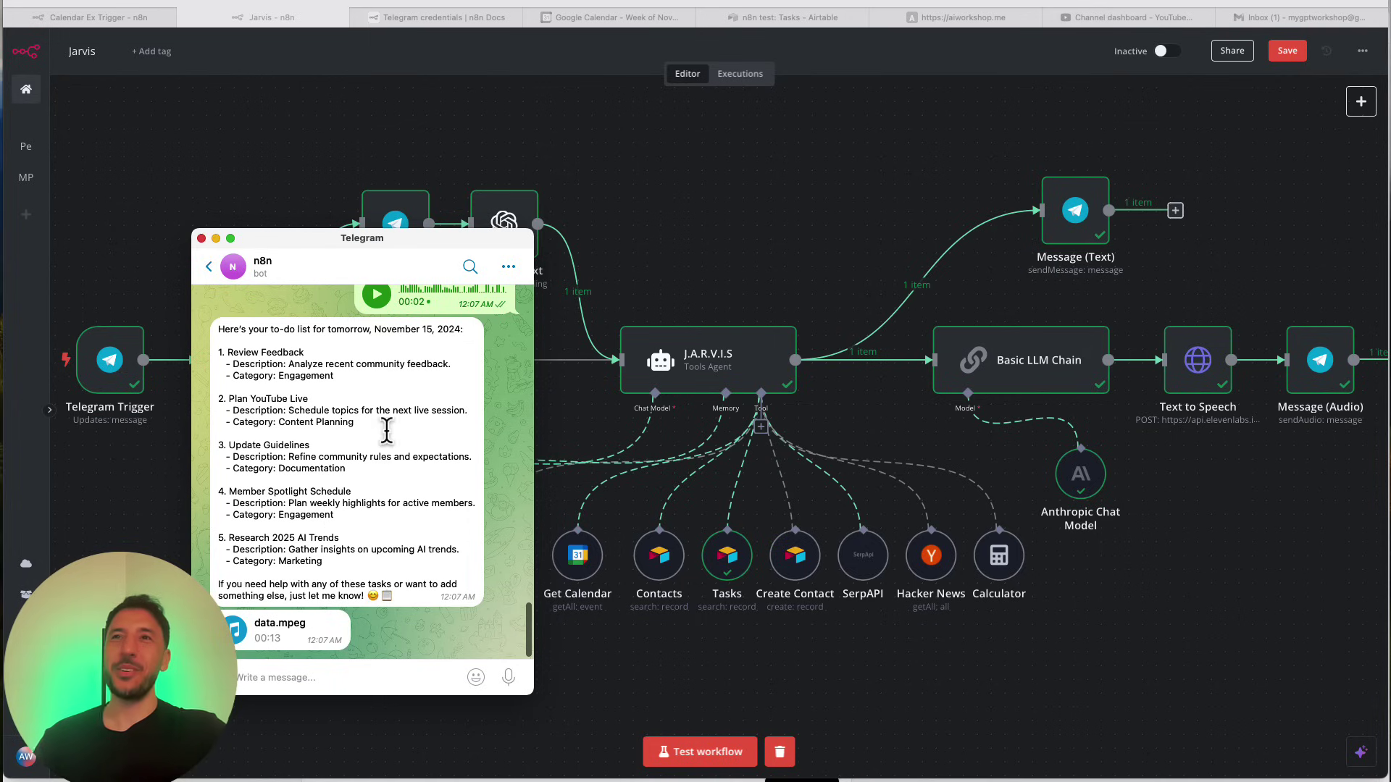
drag(291, 233, 408, 299)
drag(487, 350, 1219, 524)
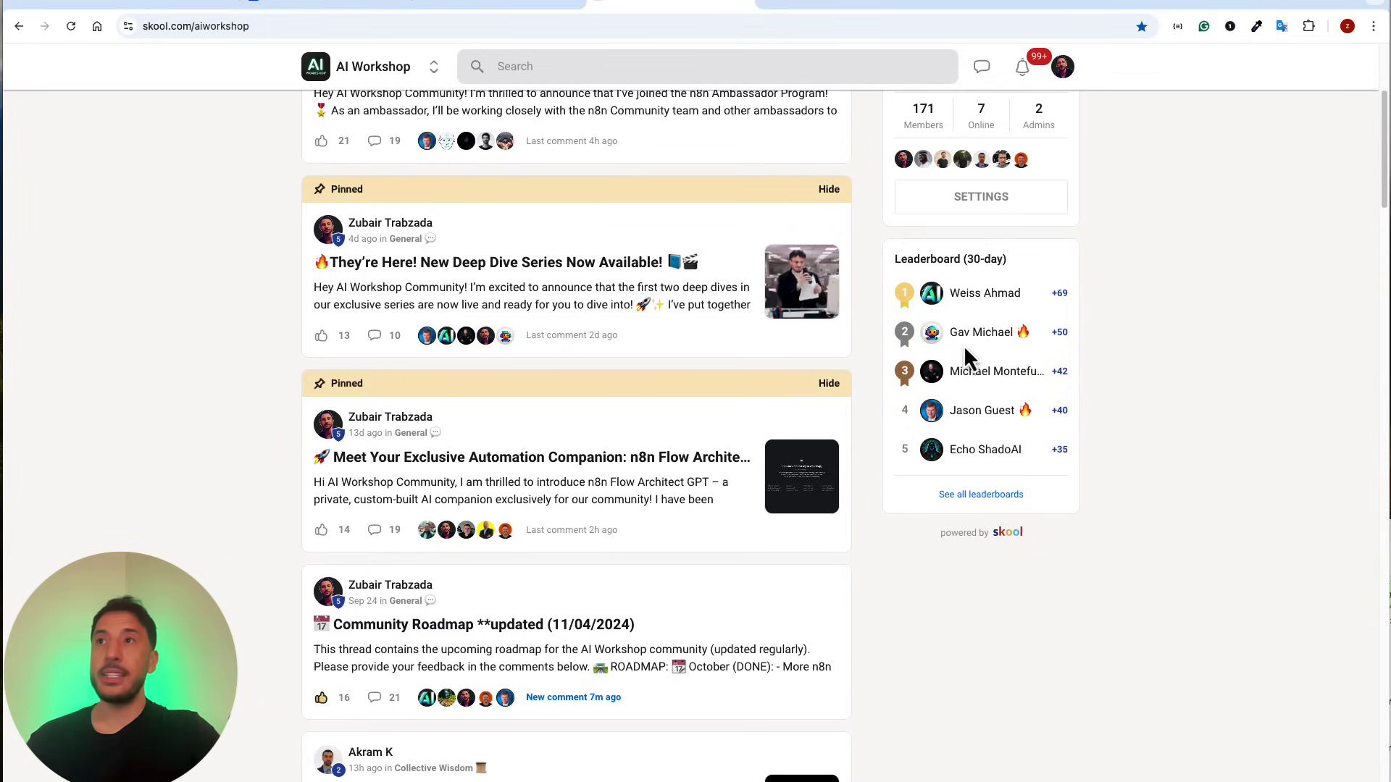
- Browse the AI Workshop community page and its Classroom courses, including ALL n8n Templates, and return to the Jarvis workflow
scroll(964, 345, up, 5)
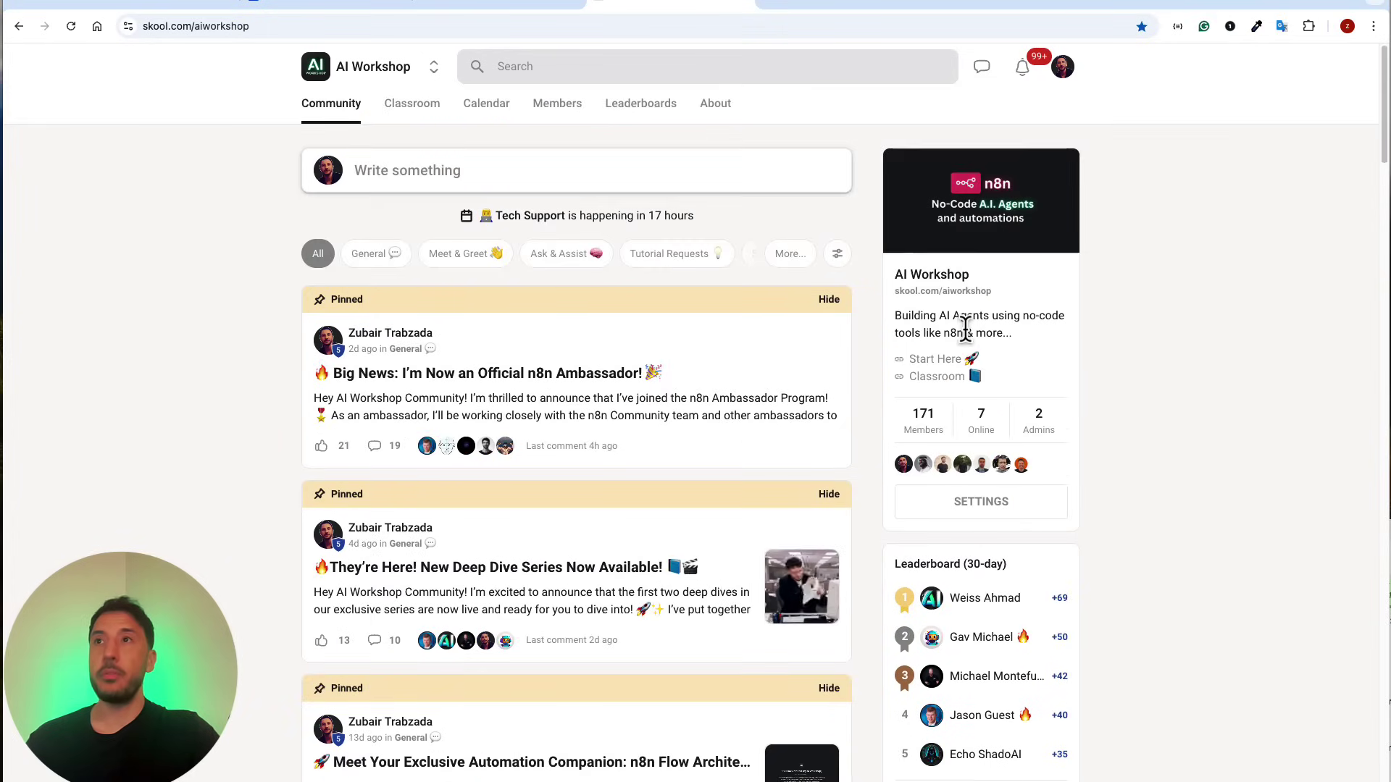
click(410, 106)
scroll(825, 511, down, 1)
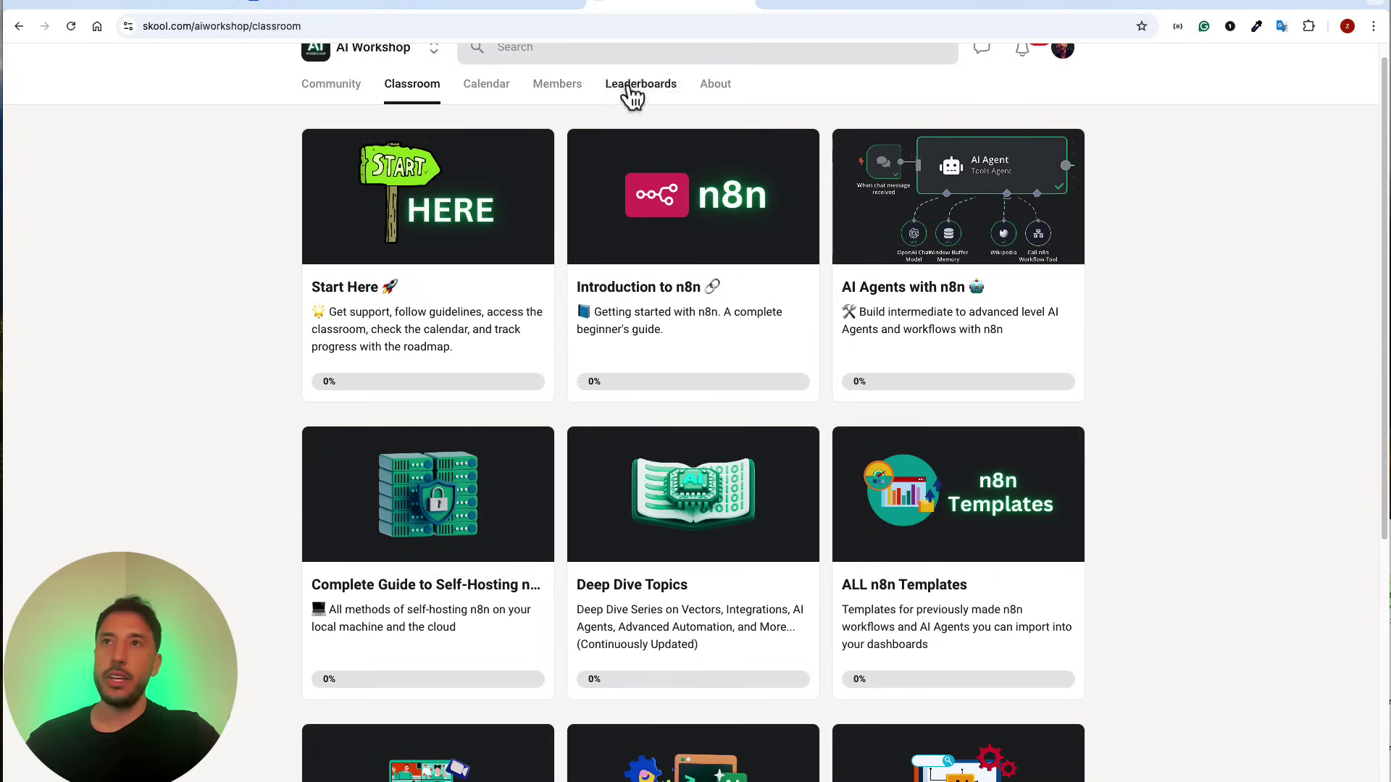
right_click(97, 6)
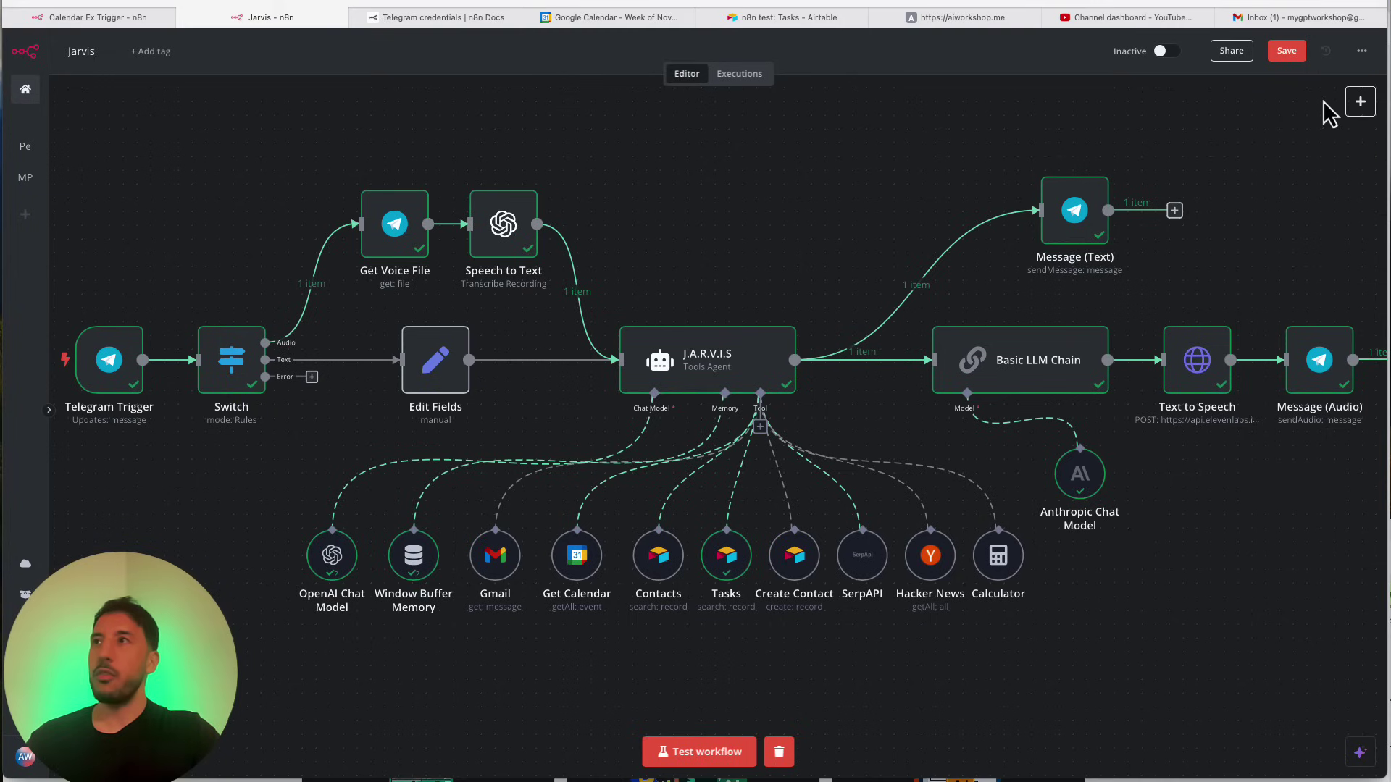
- Show the workflow's Import from File option, and close the options without importing anything
click(1364, 51)
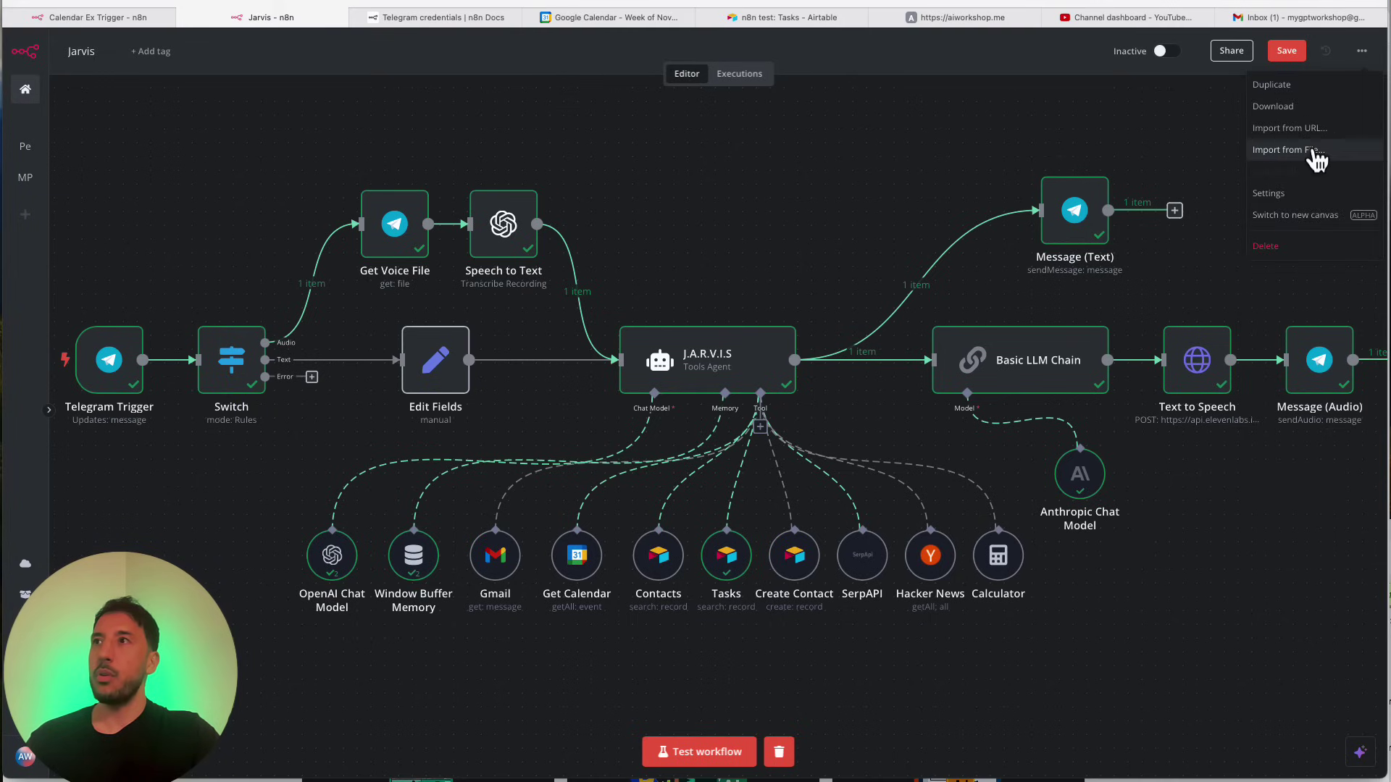
click(951, 172)
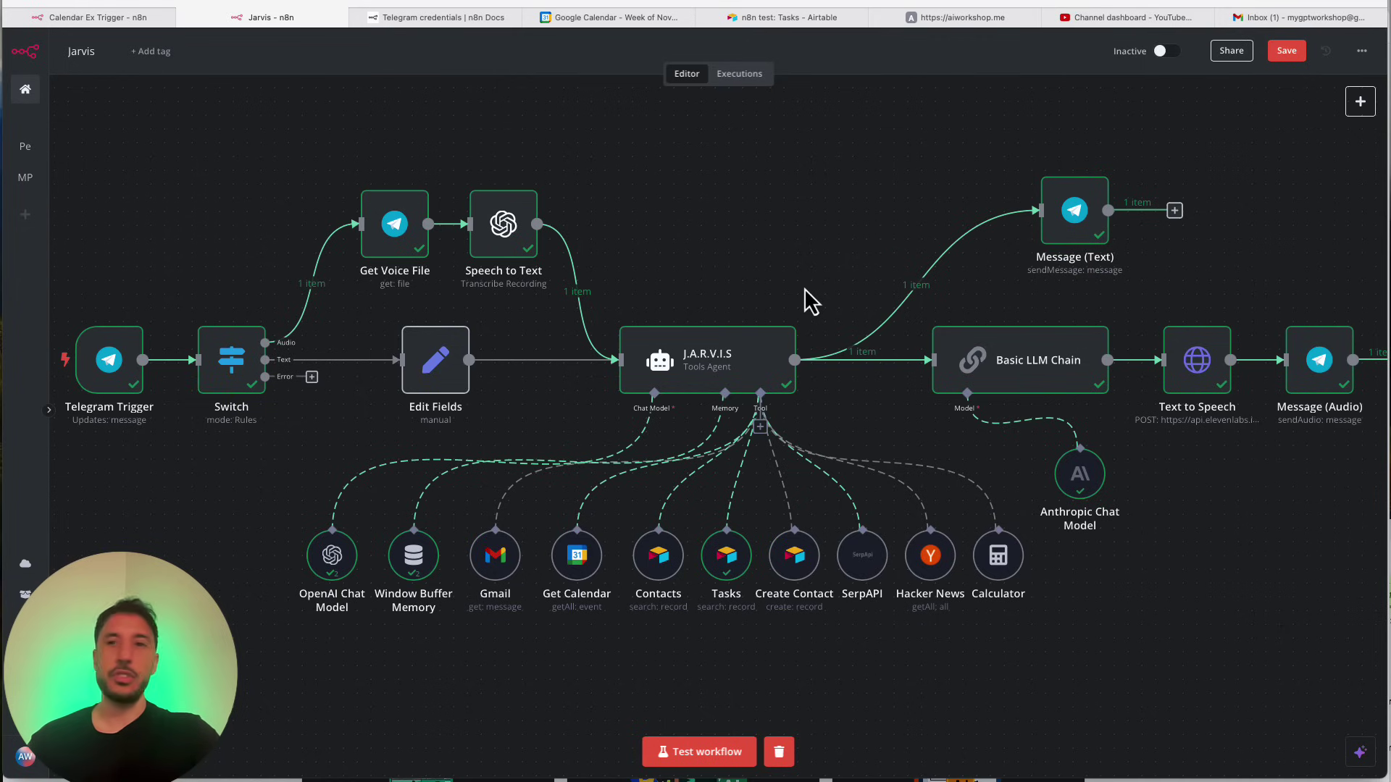
mouse_move(880, 348)
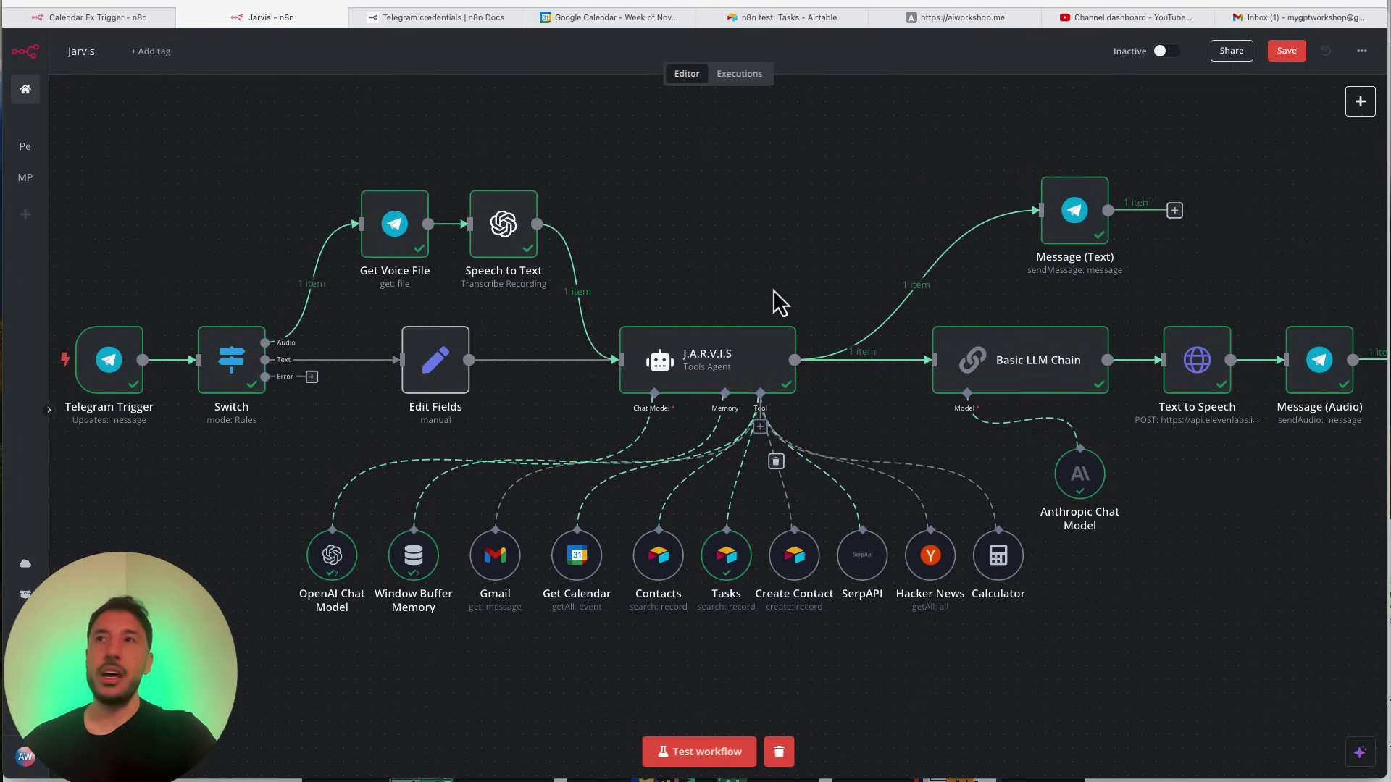
- Switch to the aiworkshop.me website and review its home page from the business automation sections back to the Book A Call area
click(975, 17)
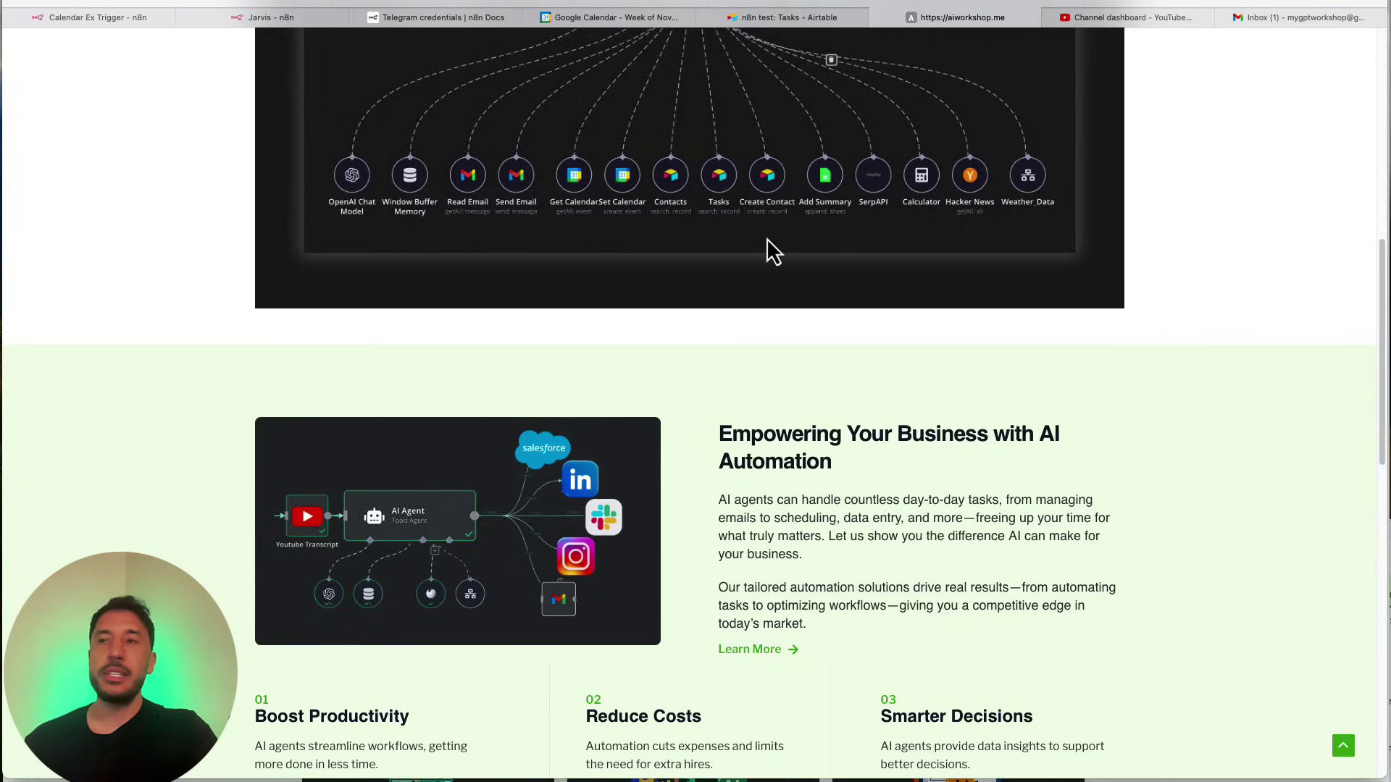
scroll(764, 242, up, 10)
scroll(671, 493, down, 7)
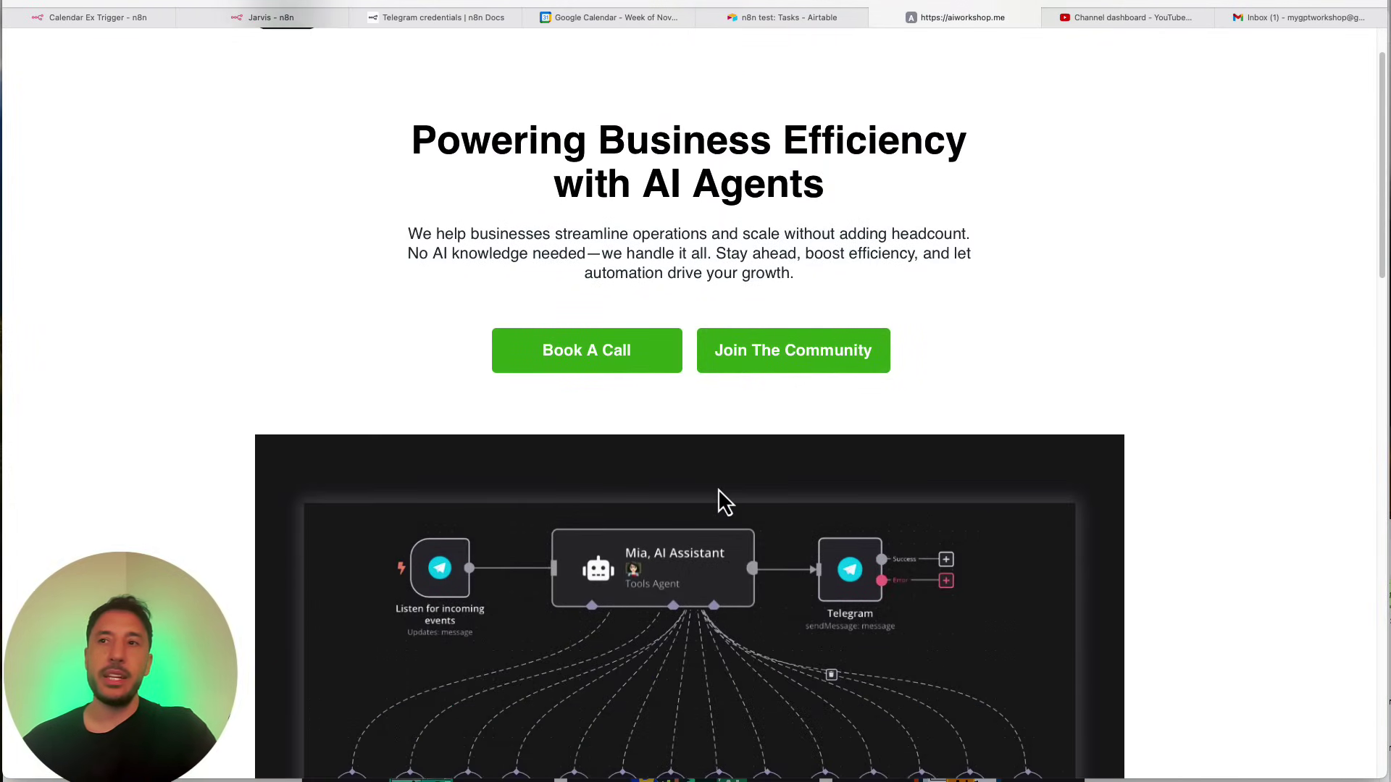
scroll(673, 495, down, 8)
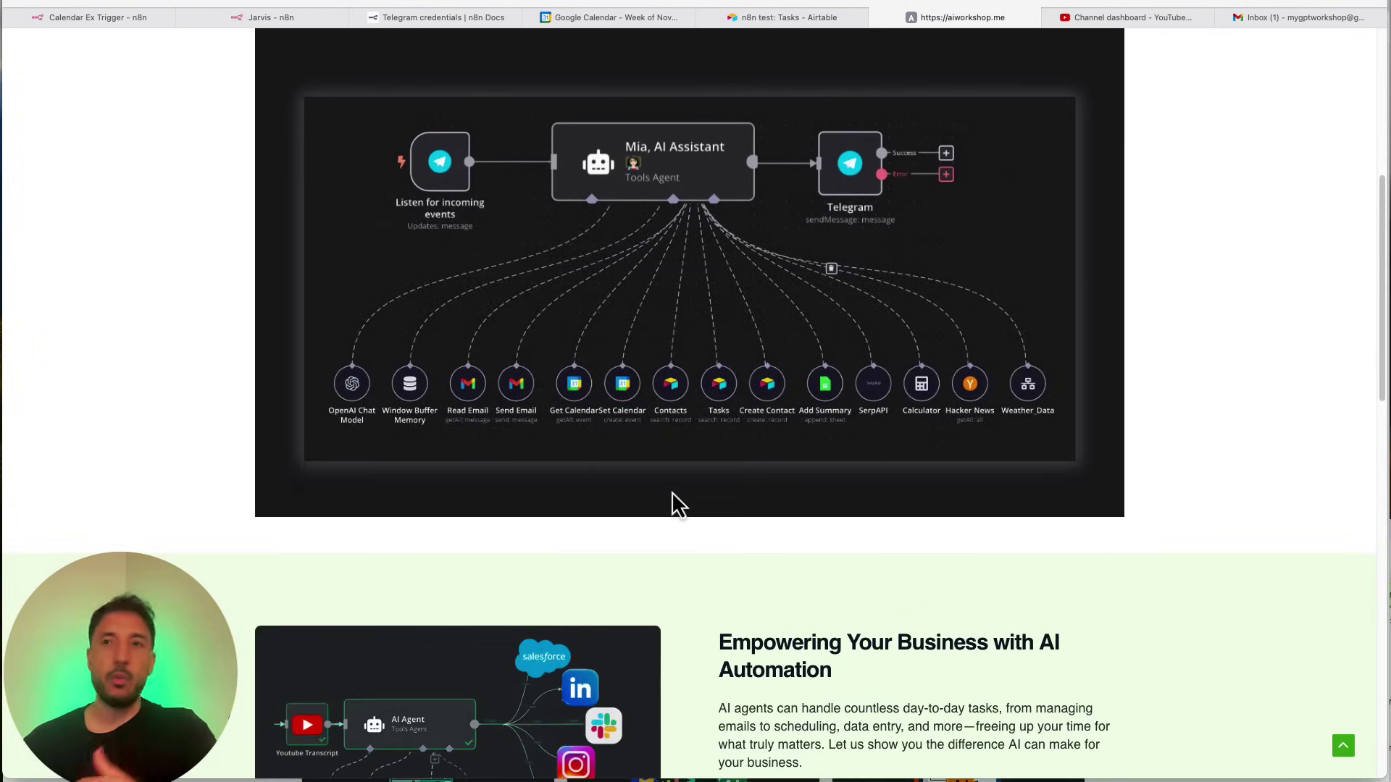
scroll(671, 491, down, 3)
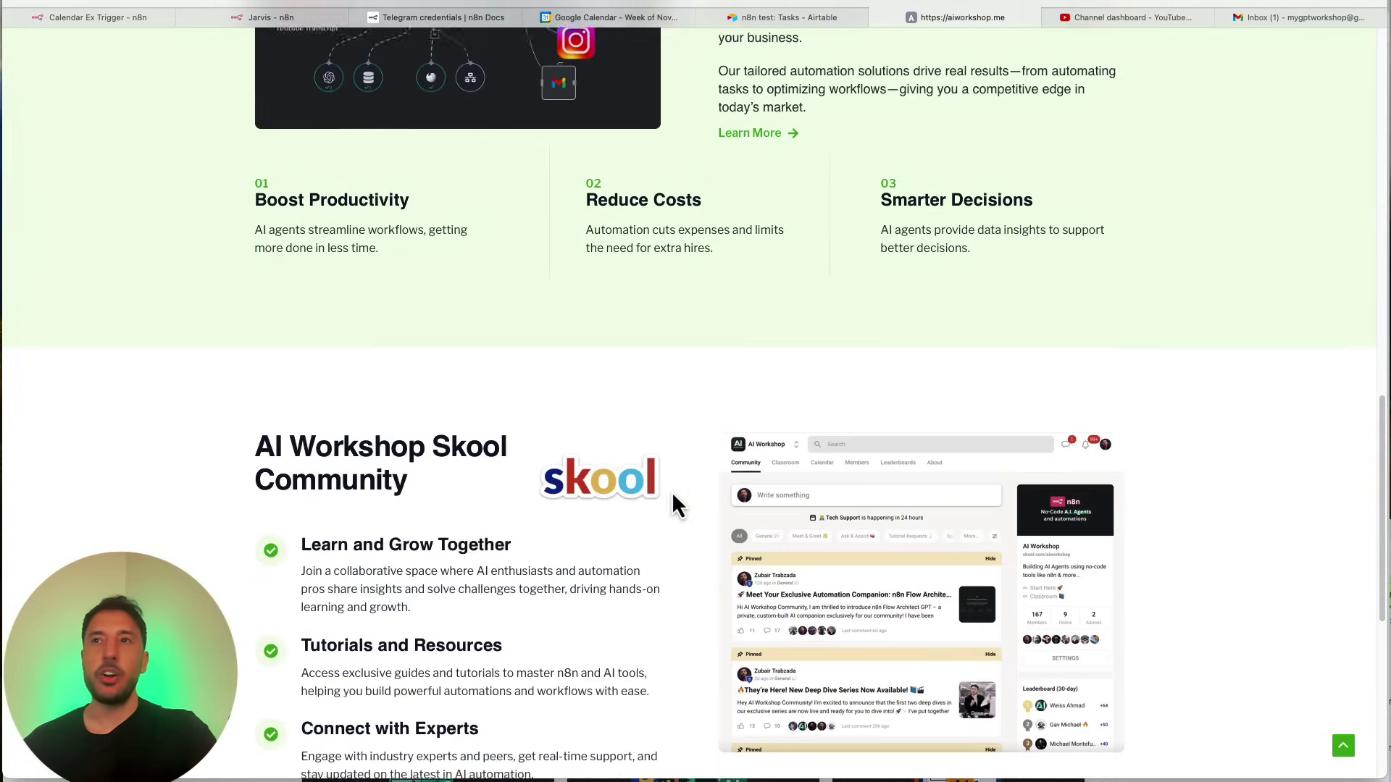
scroll(672, 491, up, 2)
scroll(632, 350, up, 15)
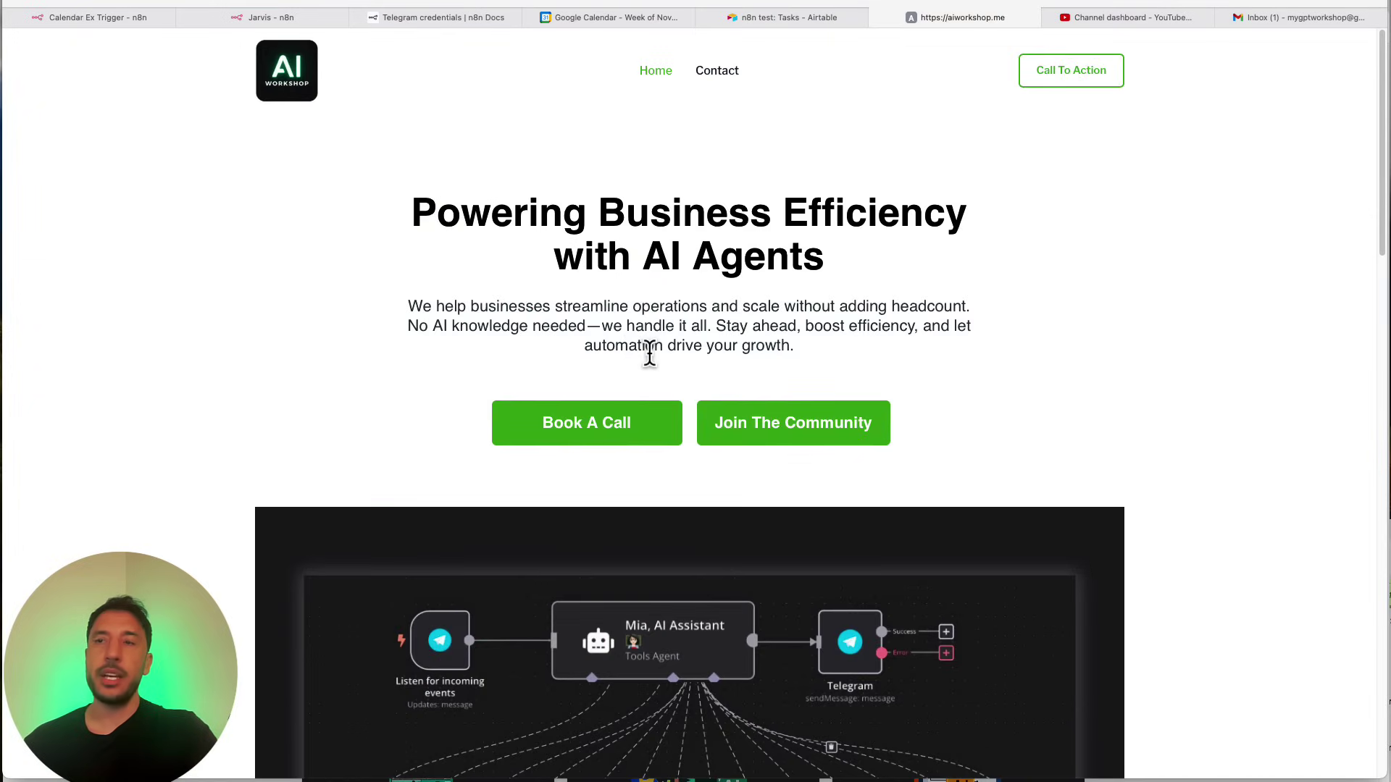
right_click(652, 354)
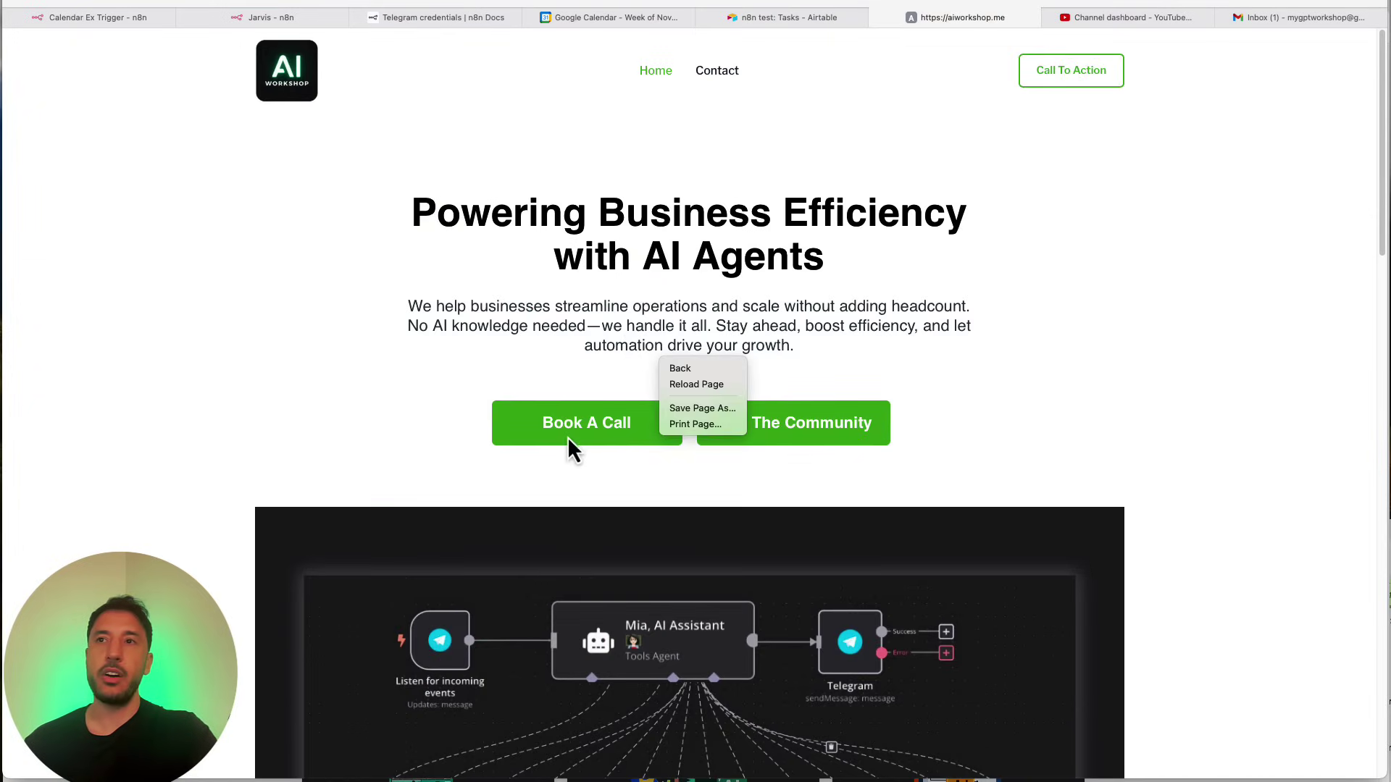
click(558, 431)
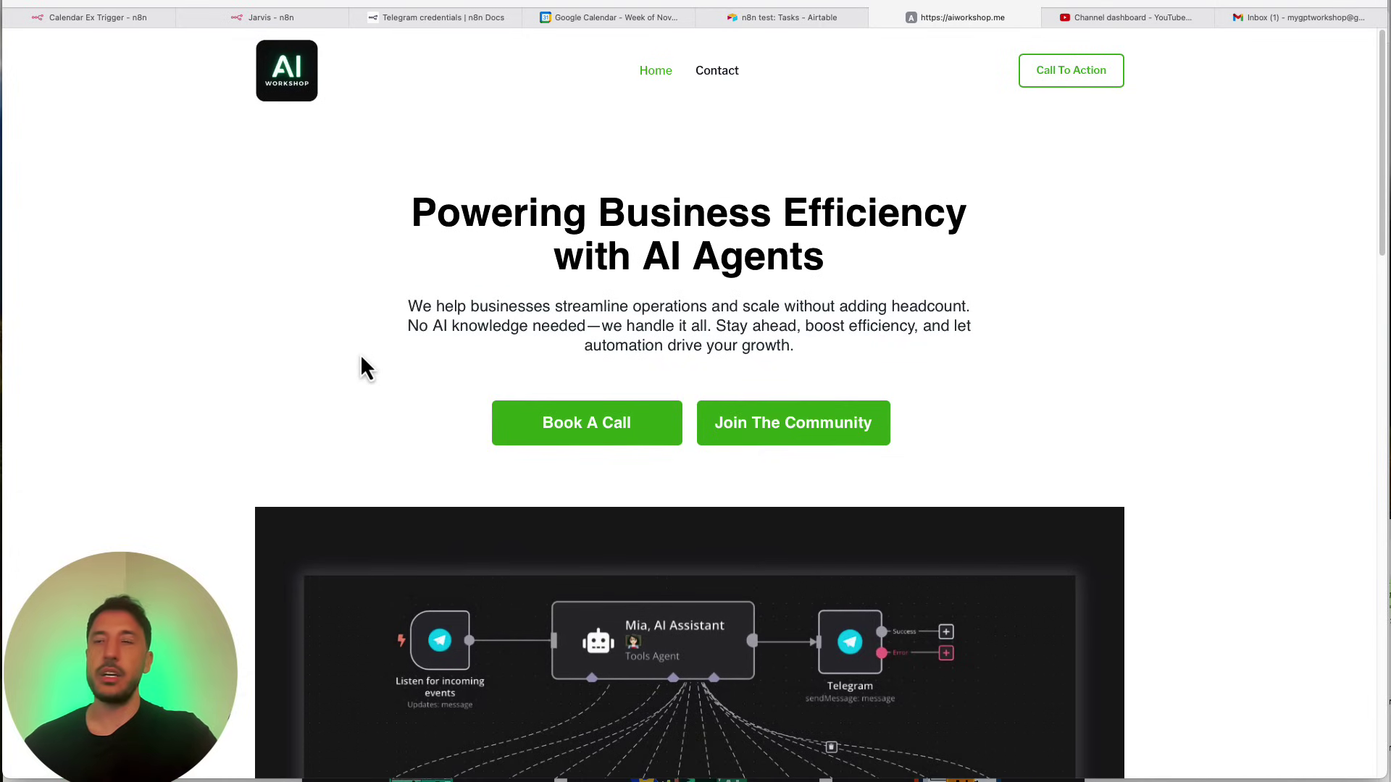
- Look through the home page's Skool Community and Unlock the Power of AI and Automation sections, and return to the Jarvis workflow
scroll(360, 357, down, 8)
scroll(360, 355, down, 12)
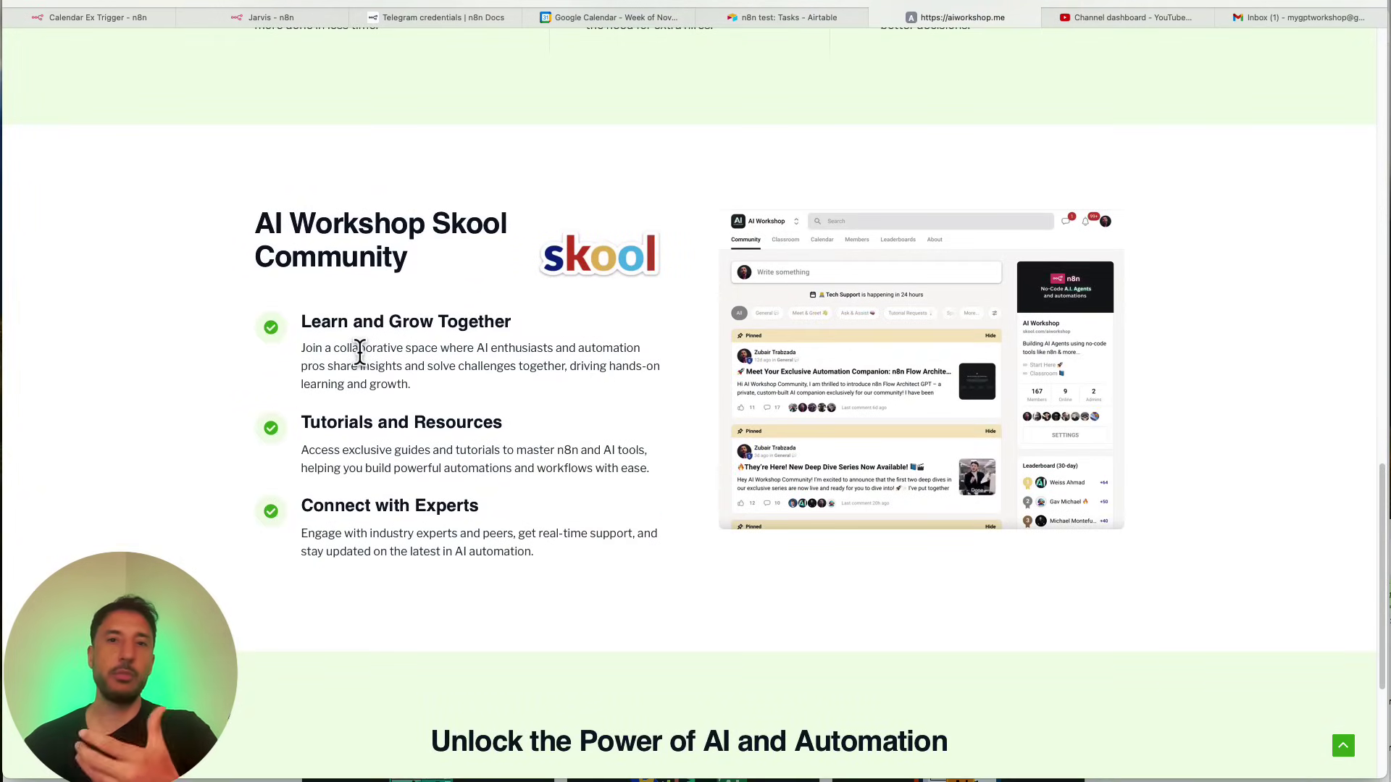
scroll(359, 354, down, 4)
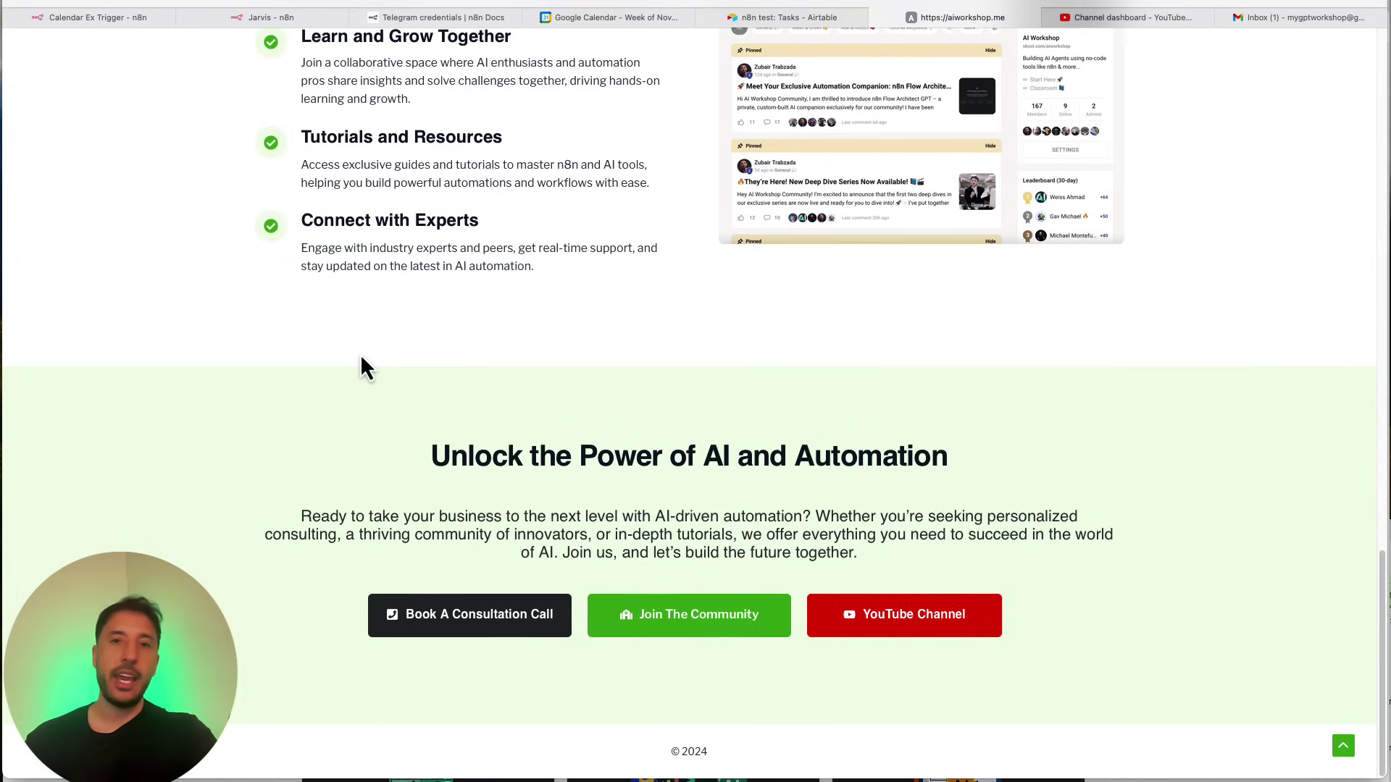
scroll(360, 354, up, 15)
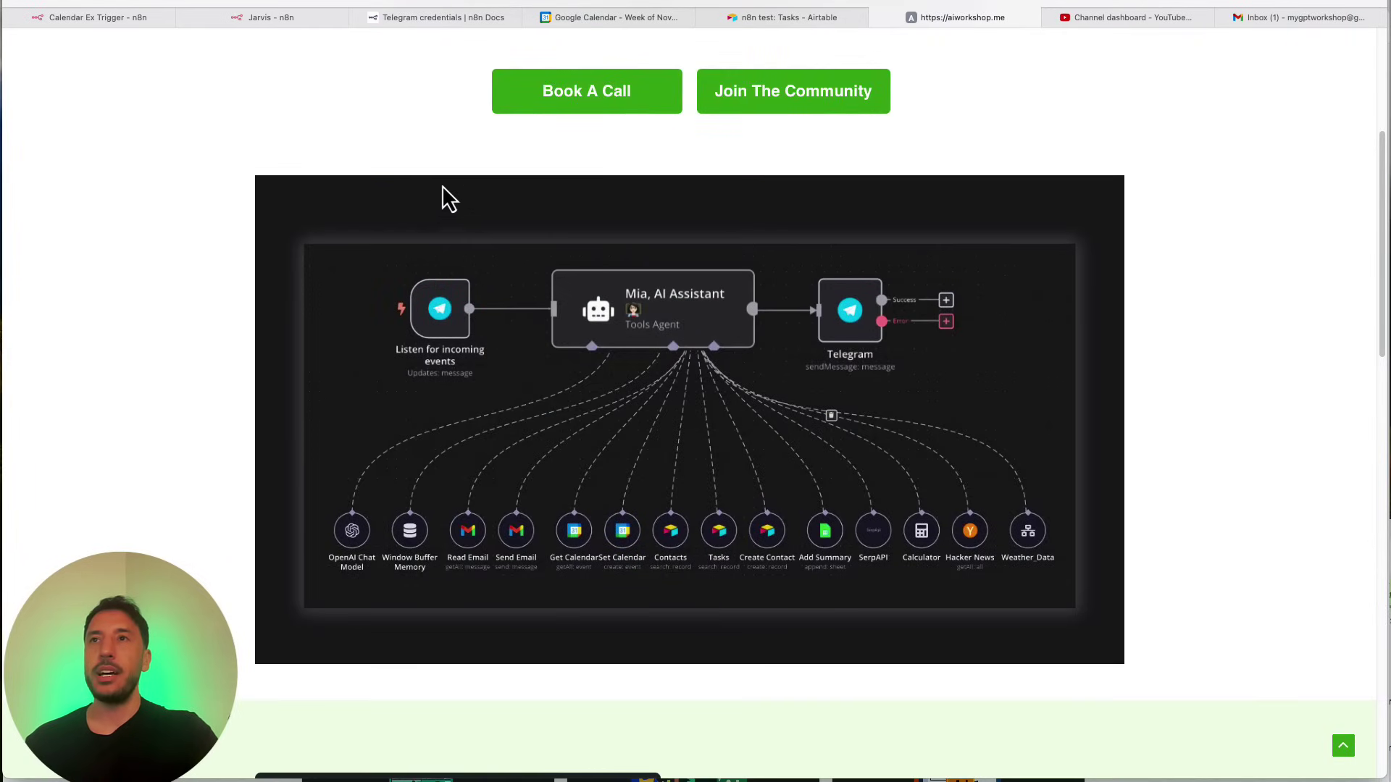
right_click(441, 179)
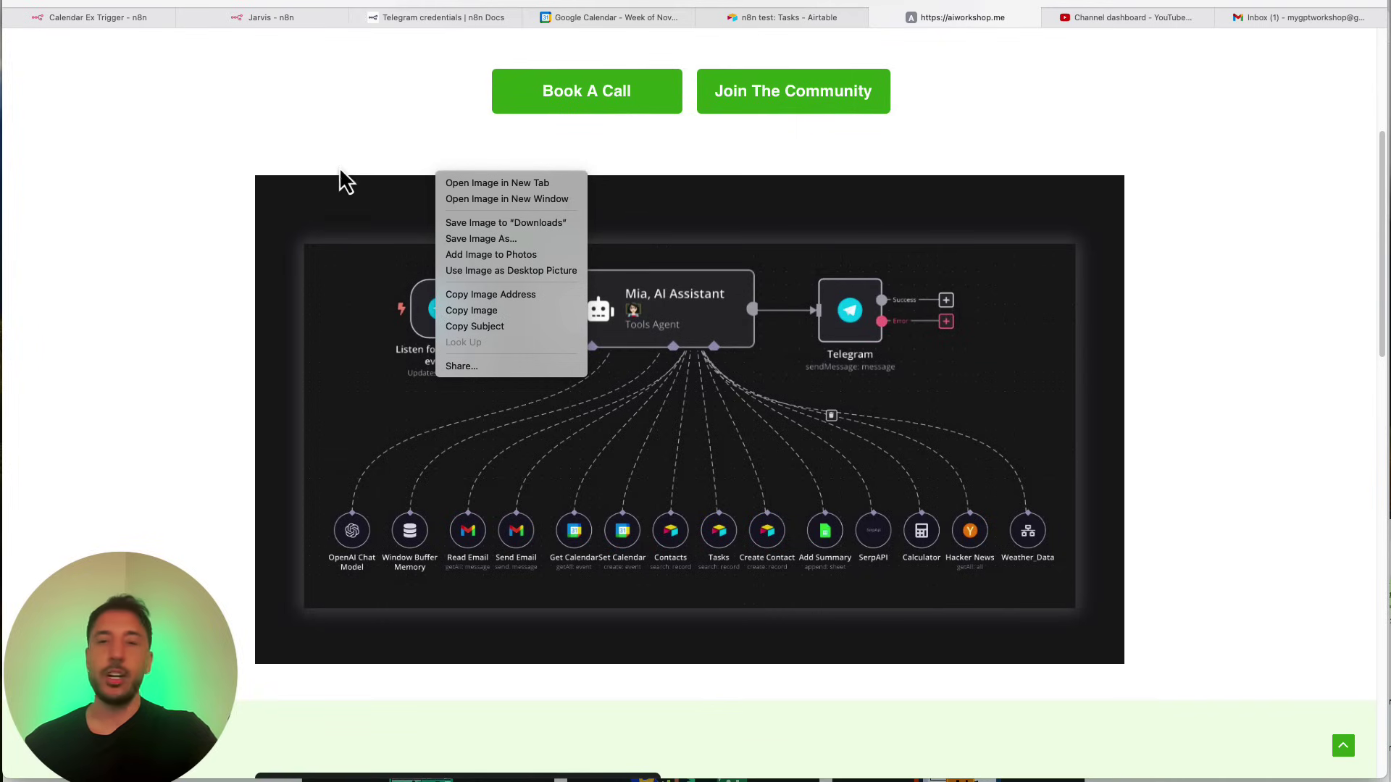
click(321, 229)
click(272, 20)
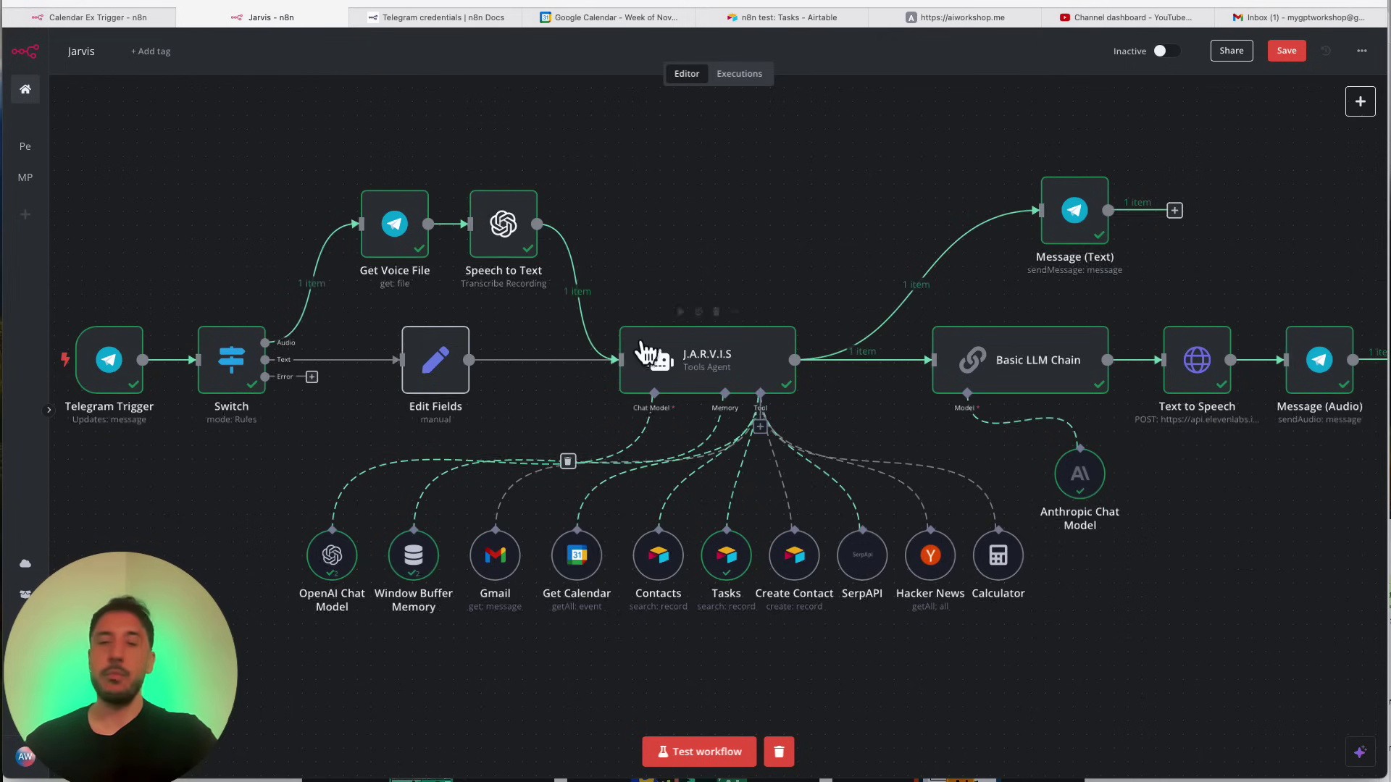
mouse_move(565, 366)
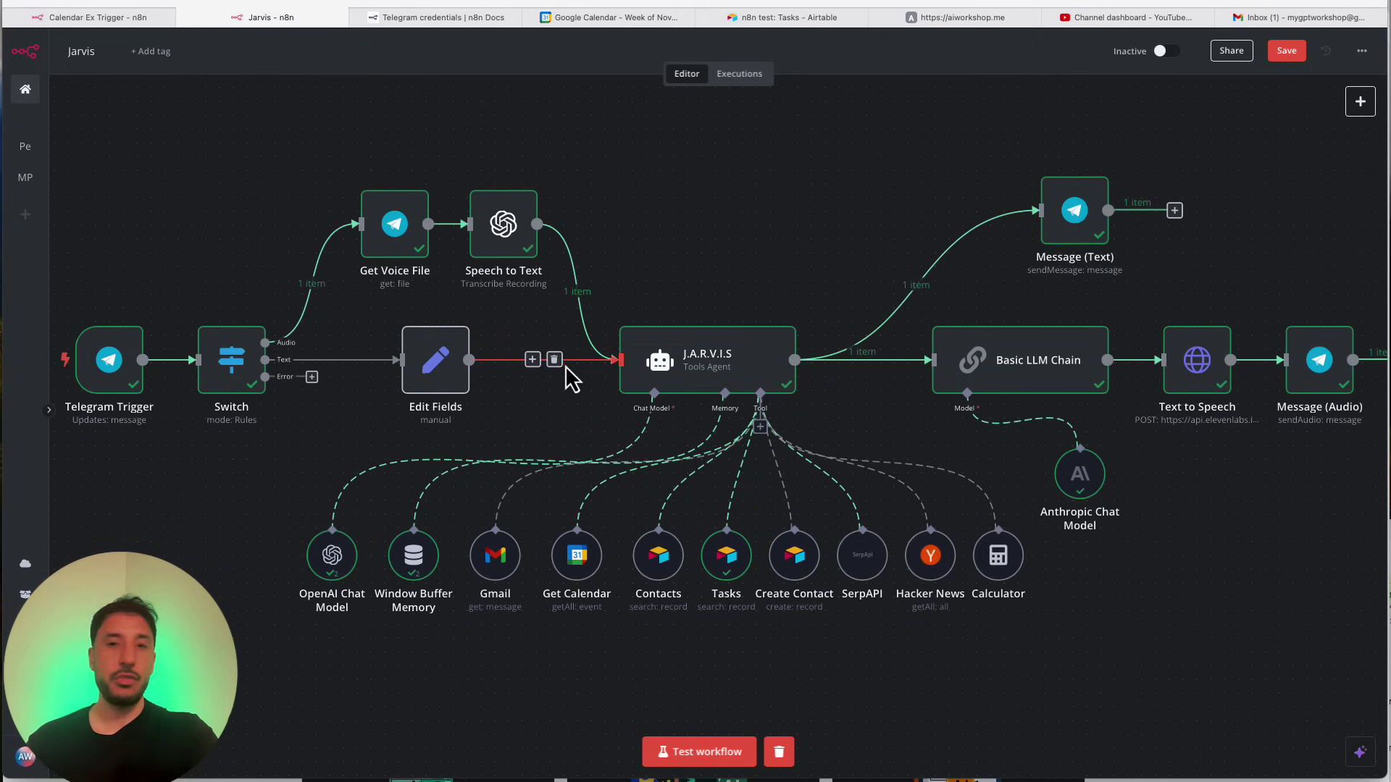